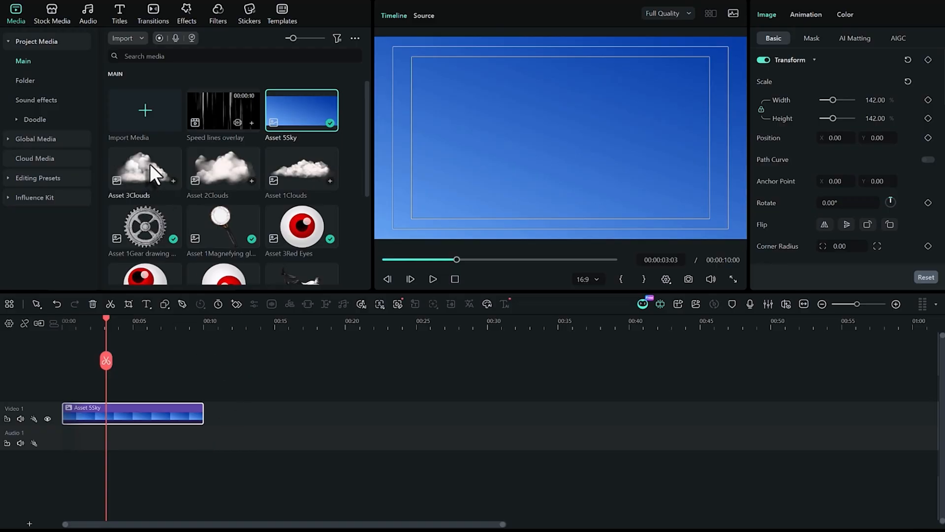
Add the Asset 3Clouds image on a track above the sky clip, scale it to 39%, and lock the sky track.
left_click_drag(145, 164, 54, 389)
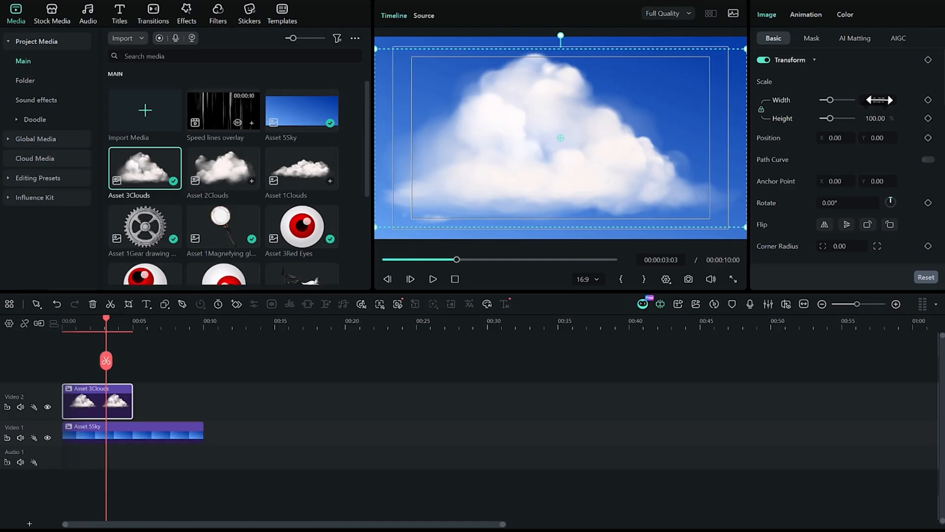
mouse_move(878, 100)
left_mouse_down()
mouse_move(839, 99)
mouse_move(861, 101)
left_mouse_up()
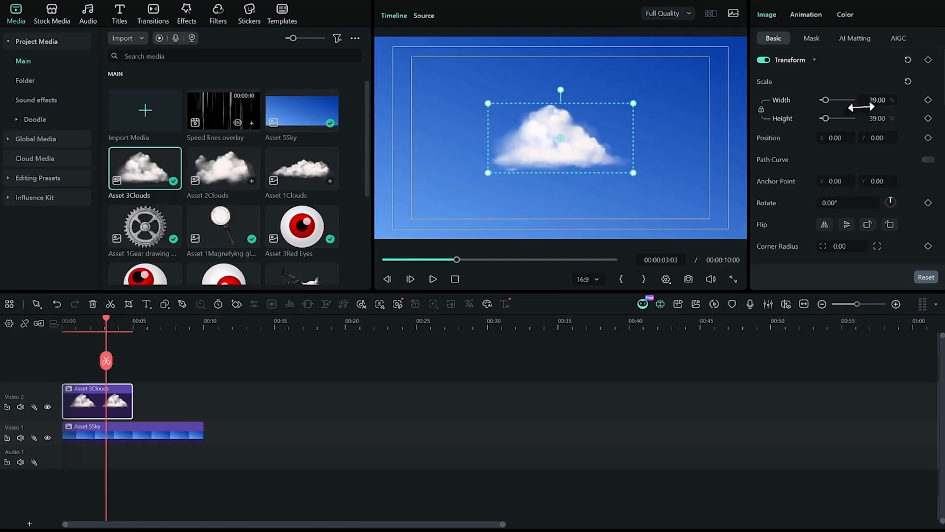
left_click_drag(565, 157, 427, 192)
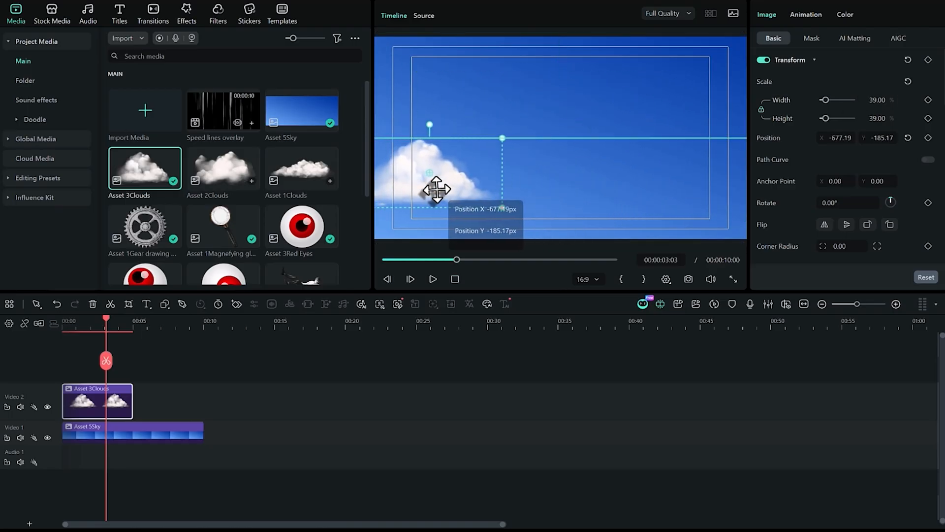
left_click(7, 437)
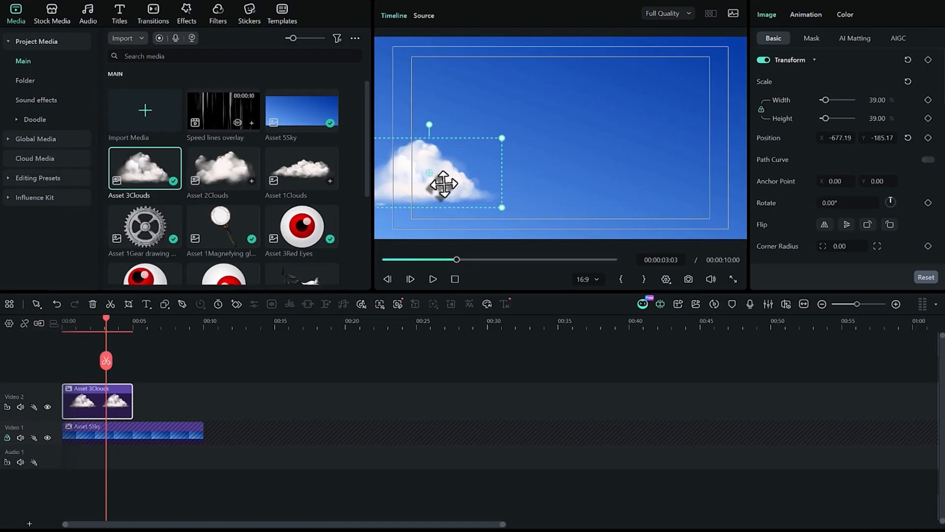
Extend the Asset 3Clouds clip to the sky clip's 10-second length and place the cloud in the frame's lower-left corner.
left_click_drag(444, 184, 451, 115)
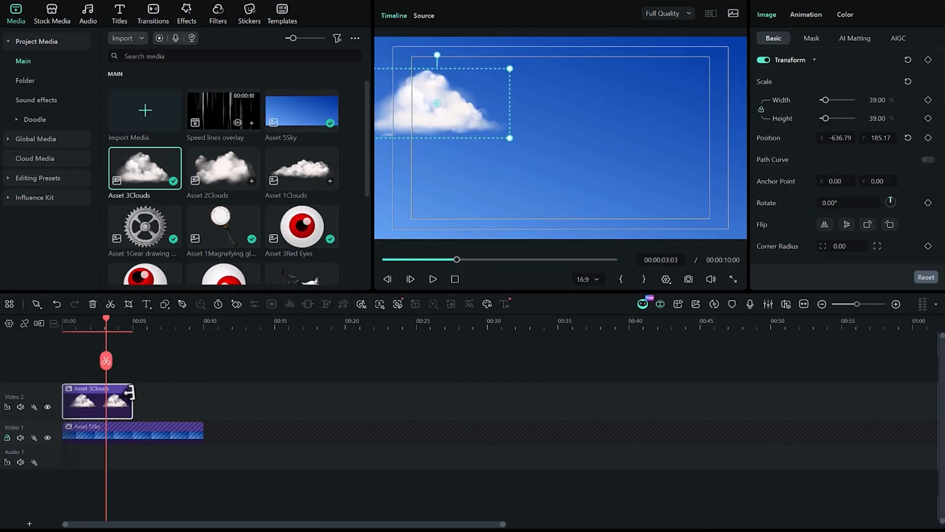
left_click_drag(142, 392, 203, 390)
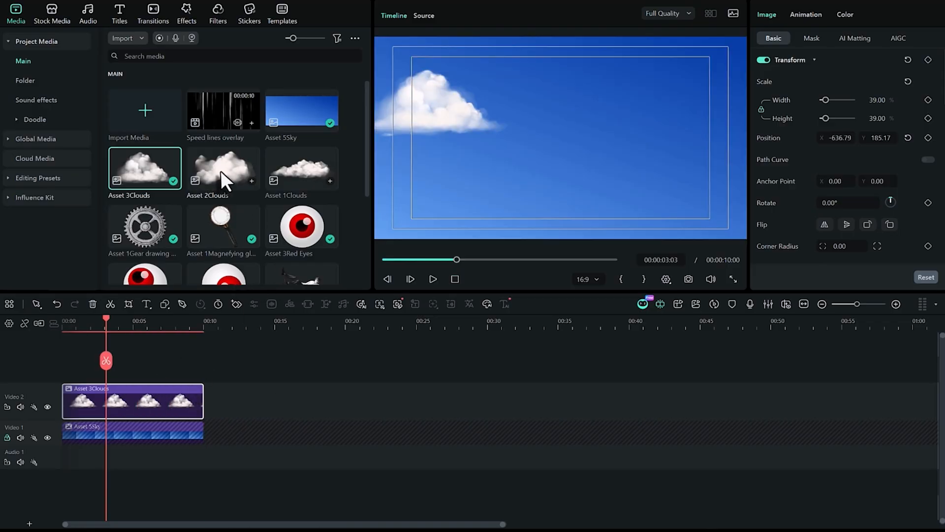
left_click_drag(411, 123, 420, 203)
Add the Asset 2Clouds image on a track above Asset 3Clouds, 10 seconds long and scaled down to 41%.
left_click_drag(217, 168, 72, 365)
left_click_drag(130, 377, 203, 377)
left_click_drag(876, 100, 847, 100)
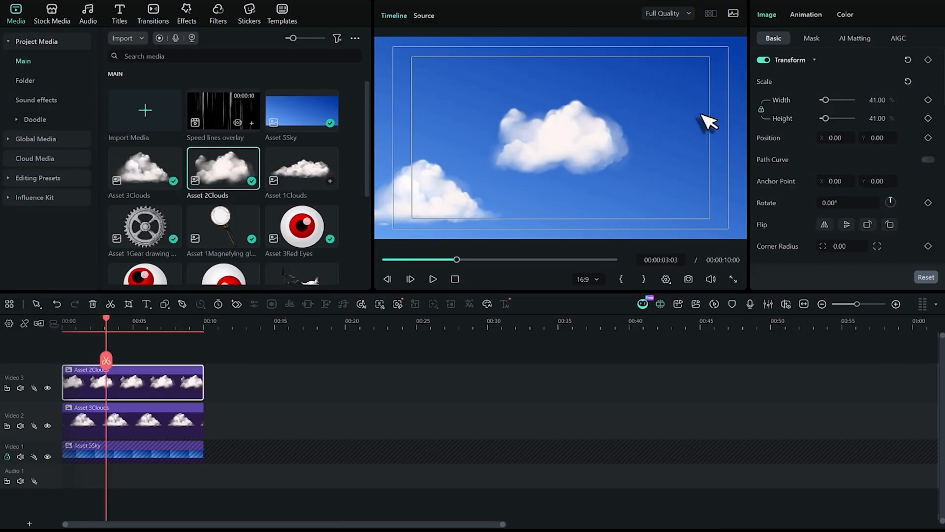
Place the Asset 2Clouds cloud in the frame's upper-right corner and set its scale to 40%.
left_click_drag(566, 148, 705, 111)
left_click(880, 101)
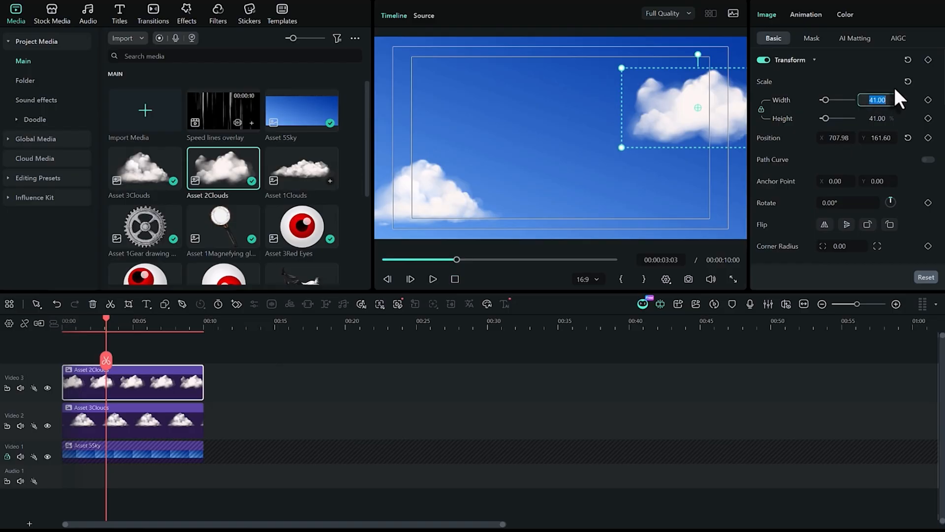
type("40")
key("Return")
left_click_drag(702, 122, 710, 111)
Add the Asset 1Clouds image on a new track above the other clouds and set its scale to 40%.
left_click_drag(288, 175, 60, 351)
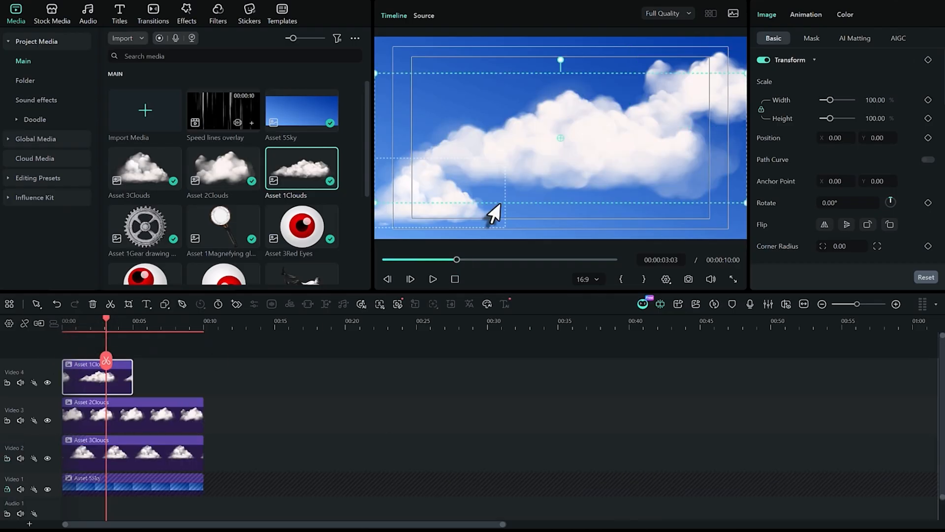
left_click_drag(880, 108, 883, 100)
left_click(876, 100)
type("40")
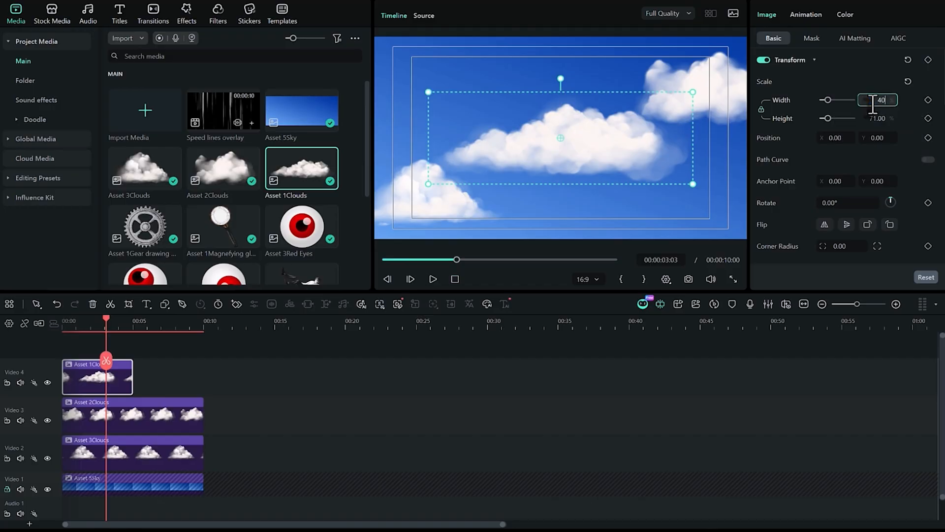
key("Return")
Place the Asset 1Clouds cloud in the frame's upper-left area at 50% scale and extend its clip to 10 seconds.
left_click_drag(565, 132, 450, 109)
left_click(881, 101)
type("50")
key("Return")
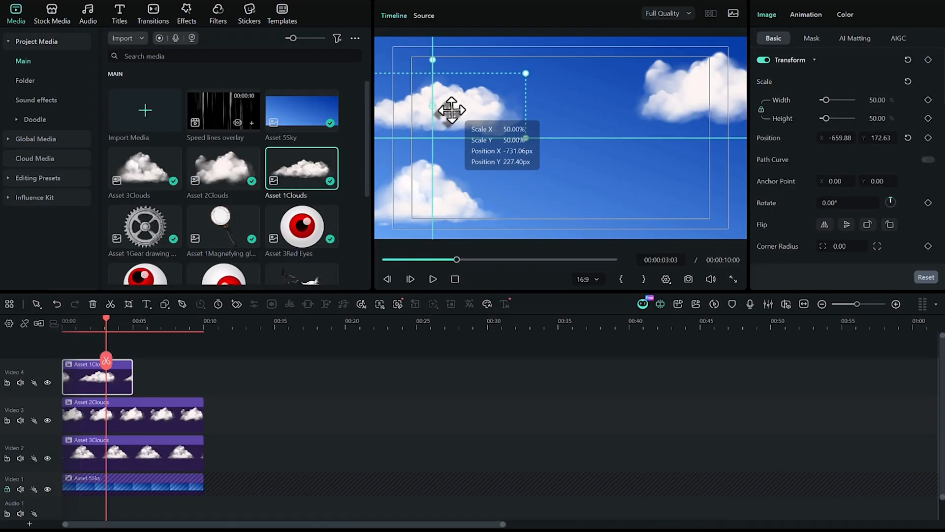
left_click_drag(141, 379, 203, 378)
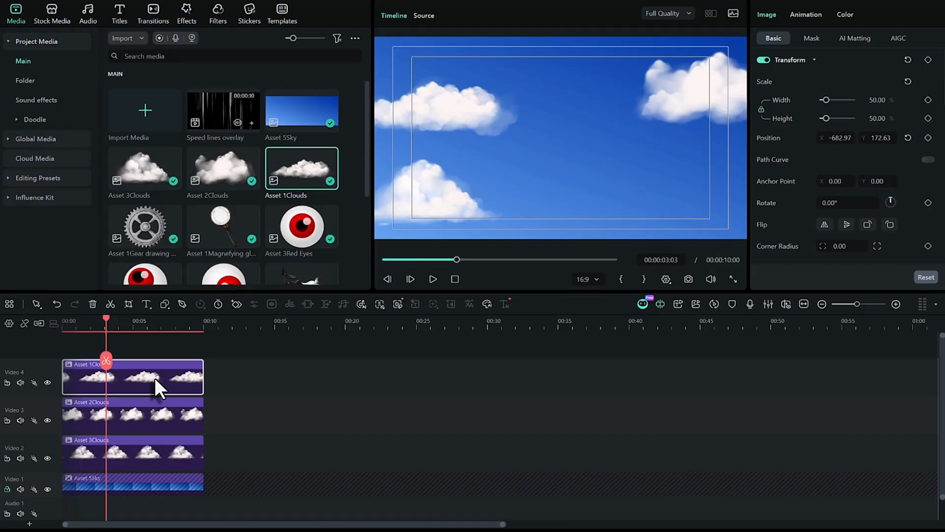
Duplicate the Asset 1Clouds clip onto a track above, placing the copy in the lower-right corner and the original farther into the upper-left corner.
left_click_drag(153, 380, 142, 347)
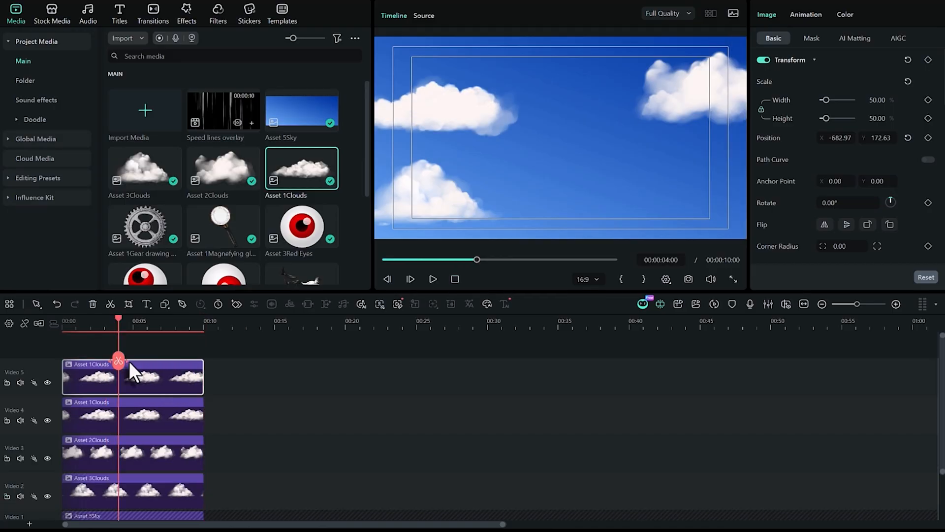
left_click_drag(441, 116, 728, 213)
left_click_drag(460, 198, 445, 92)
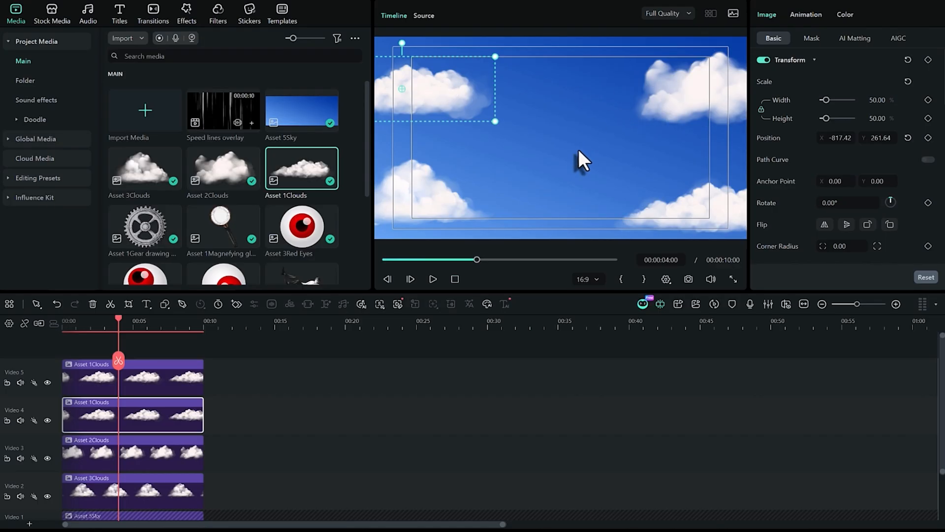
Keyframe the Asset 3Clouds position at the clip's start and raise the cloud to Y -204.94 at 00:00:02:18.
scroll(149, 460, "down", 1)
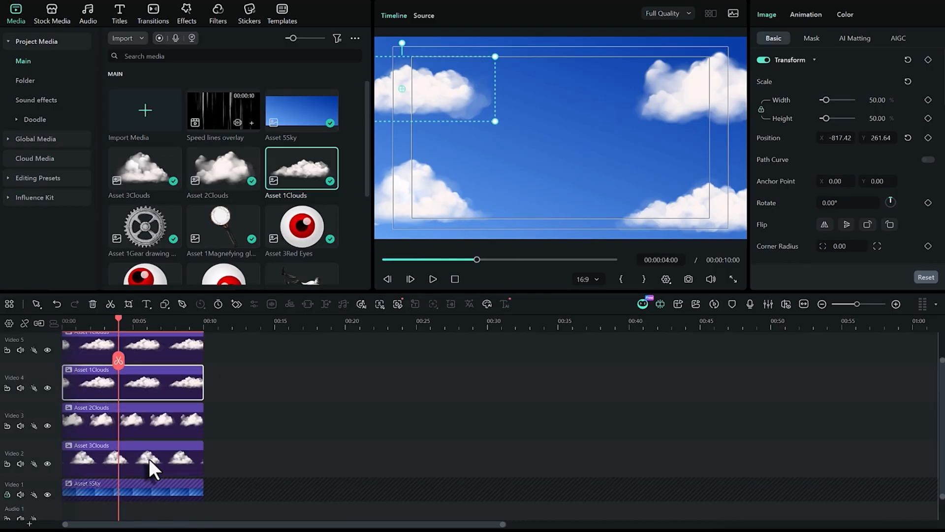
scroll(140, 448, "down", 1)
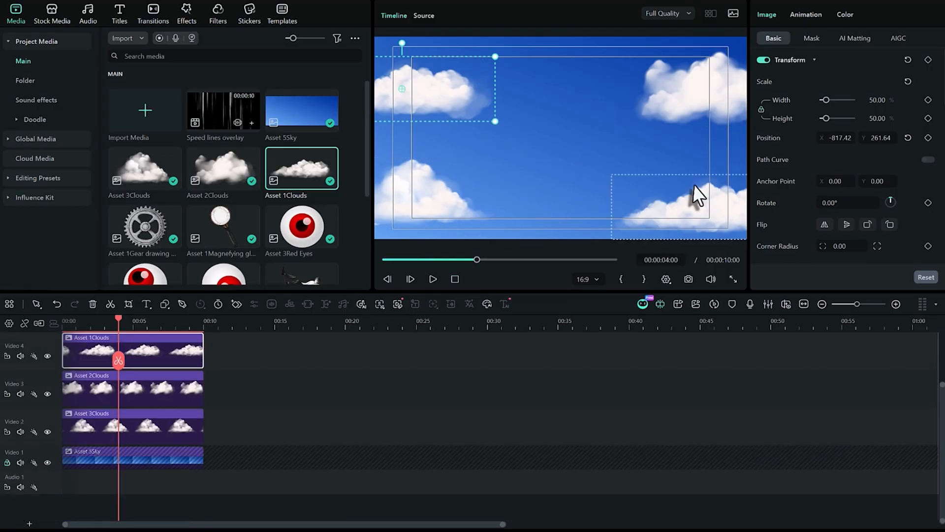
left_click(142, 429)
left_click(109, 324)
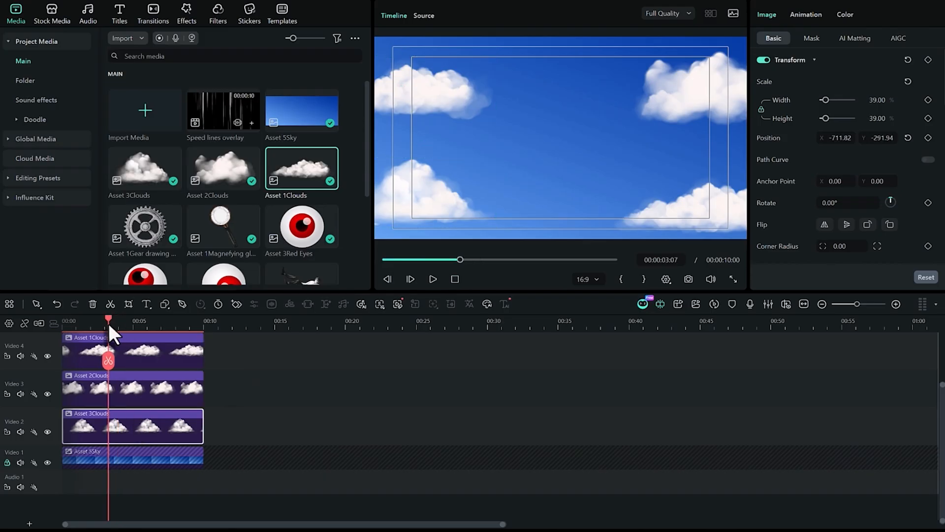
left_click_drag(108, 325, 100, 324)
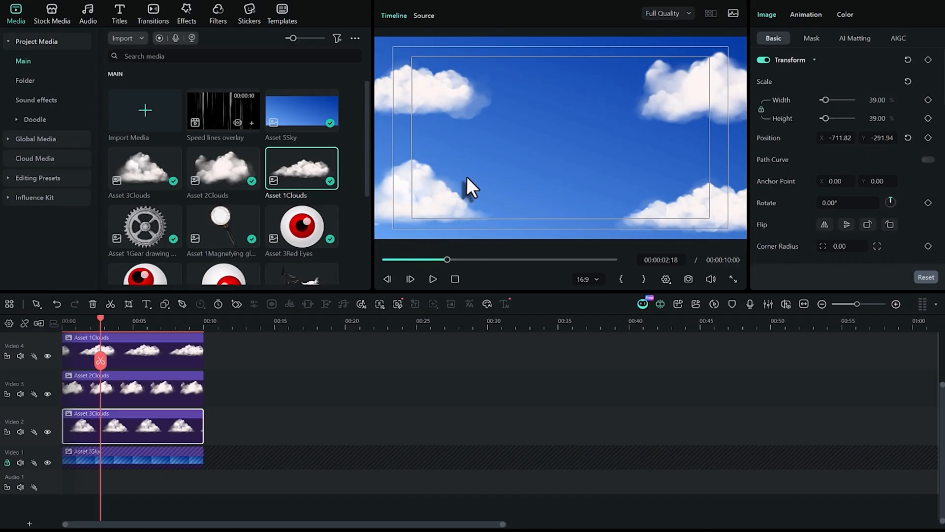
left_click(928, 138)
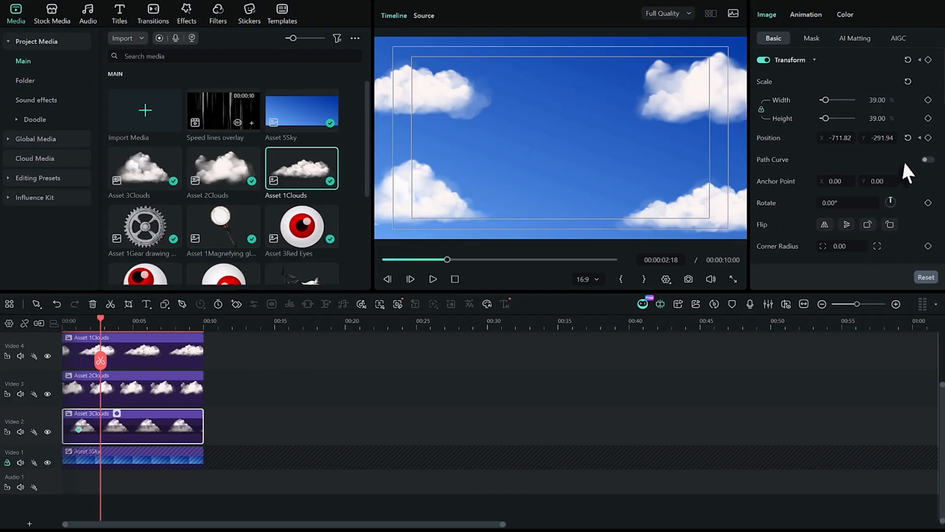
mouse_move(885, 140)
left_mouse_down()
mouse_move(865, 140)
mouse_move(879, 140)
left_mouse_up()
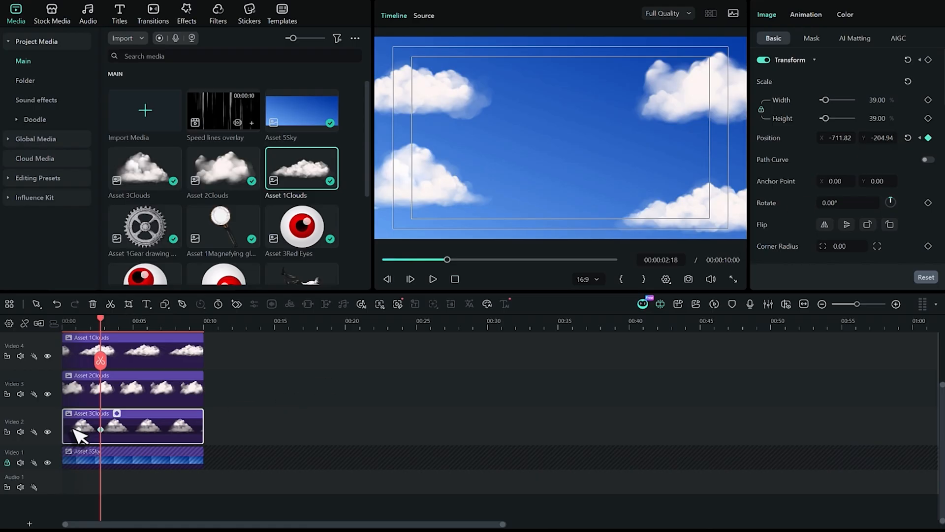
Keyframe the Asset 2Clouds position at 00:00:02:18 and move the cloud slightly upward at 00:00:04:16.
left_click(121, 396)
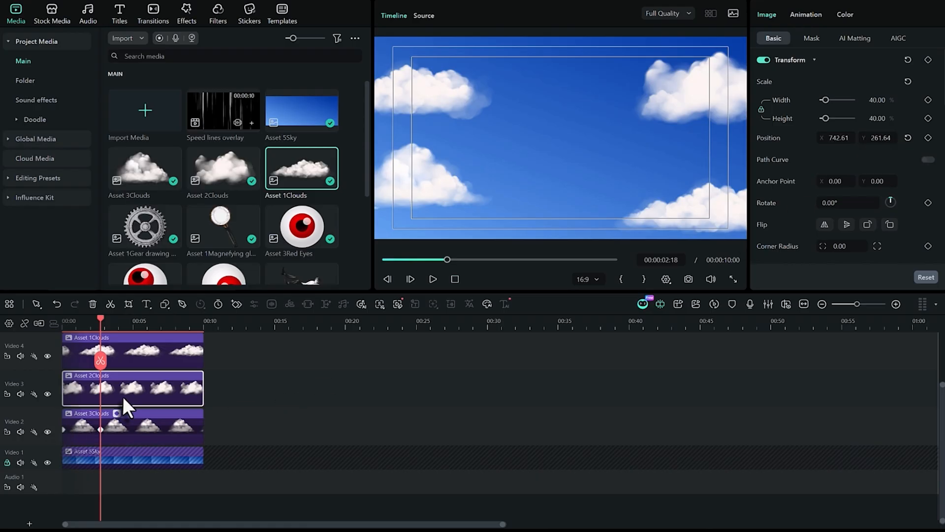
left_click(48, 394)
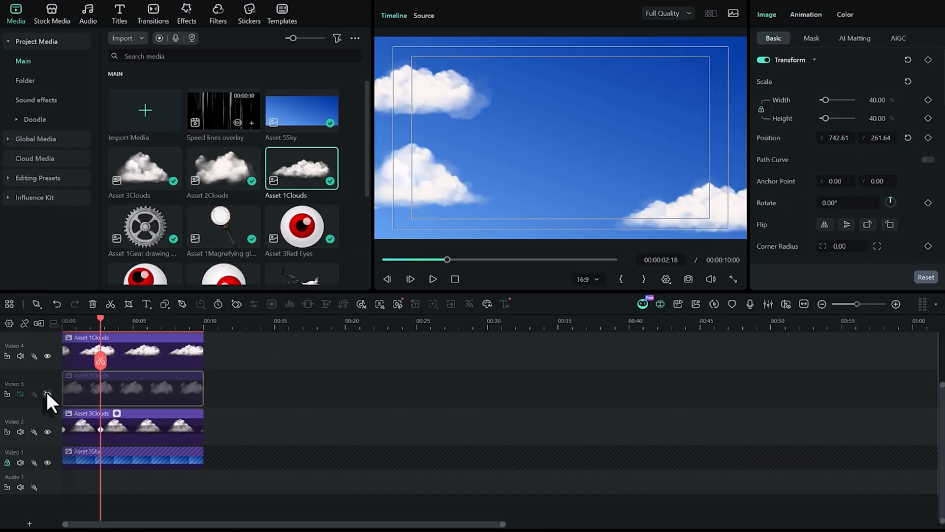
left_click(47, 394)
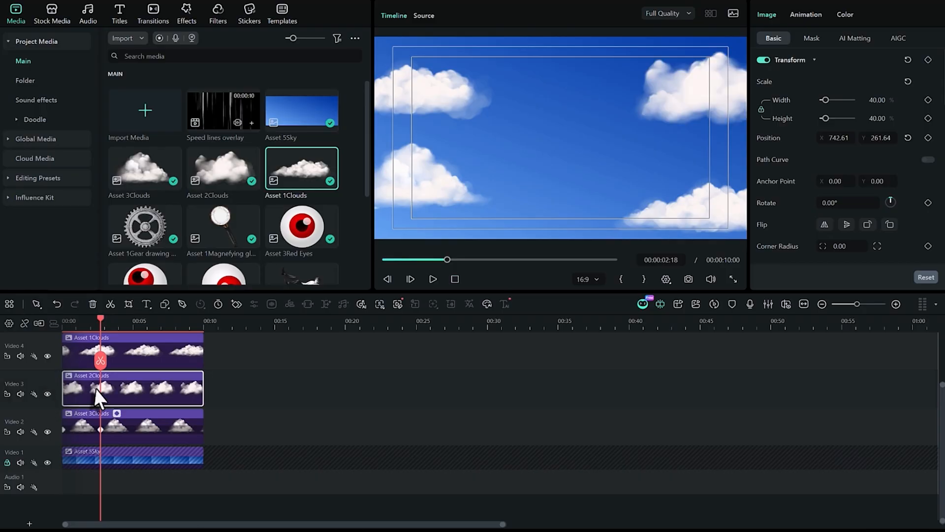
left_click(928, 138)
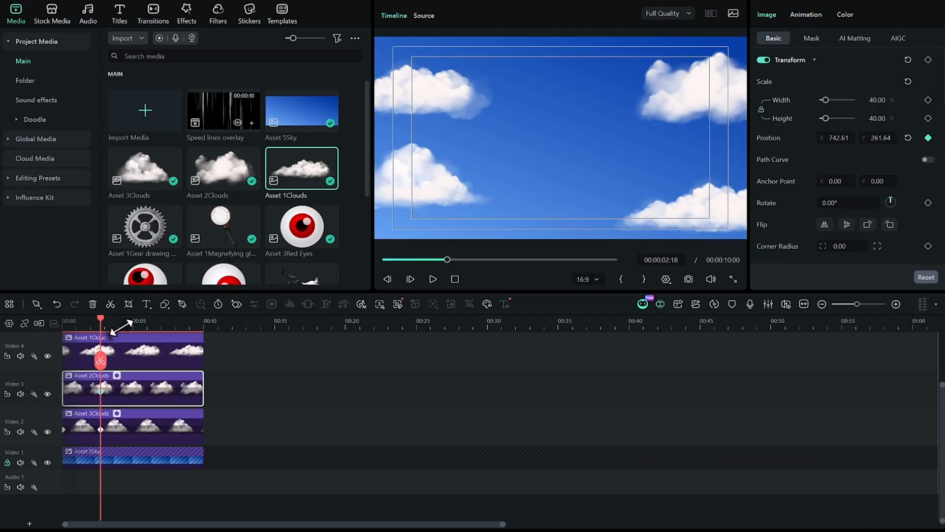
left_click_drag(102, 317, 128, 318)
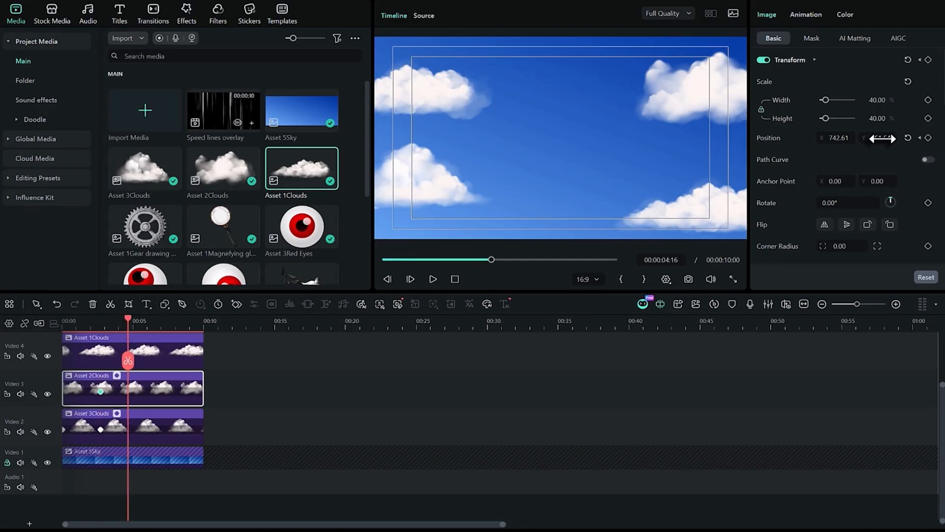
mouse_move(884, 138)
left_mouse_down()
mouse_move(856, 138)
mouse_move(885, 139)
left_mouse_up()
Keyframe the upper-left Asset 1Clouds position at 00:00:02:18 and raise the cloud to Y 331.64 at 00:00:04:08.
scroll(147, 369, "up", 1)
left_click(143, 368)
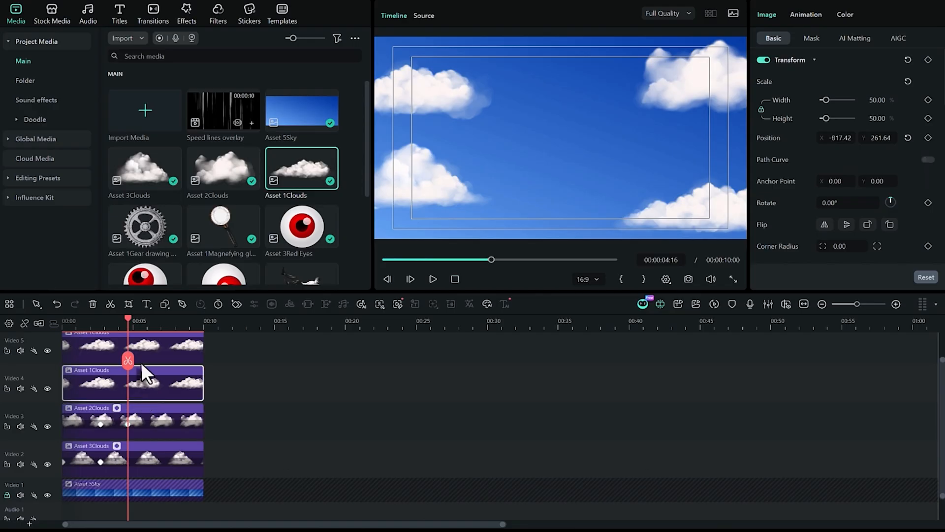
left_click_drag(129, 320, 100, 320)
left_click(928, 139)
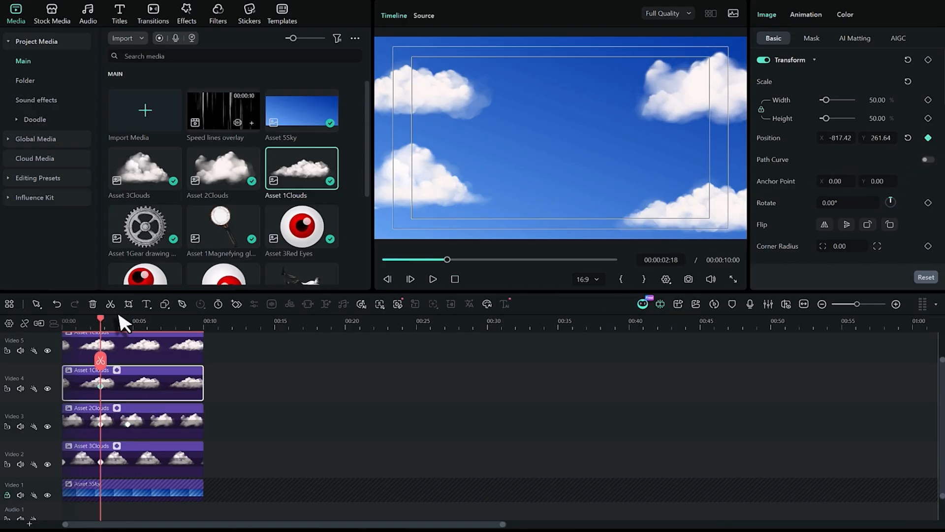
left_click(123, 320)
left_click_drag(882, 140, 911, 139)
Add position keyframes to the lower-right Asset 1Clouds copy, raising the cloud to Y -307.37 at 00:00:04:08.
left_click(127, 339)
mouse_move(123, 320)
left_mouse_down()
mouse_move(101, 320)
mouse_move(123, 320)
left_mouse_up()
left_click(928, 138)
left_click_drag(886, 139, 891, 139)
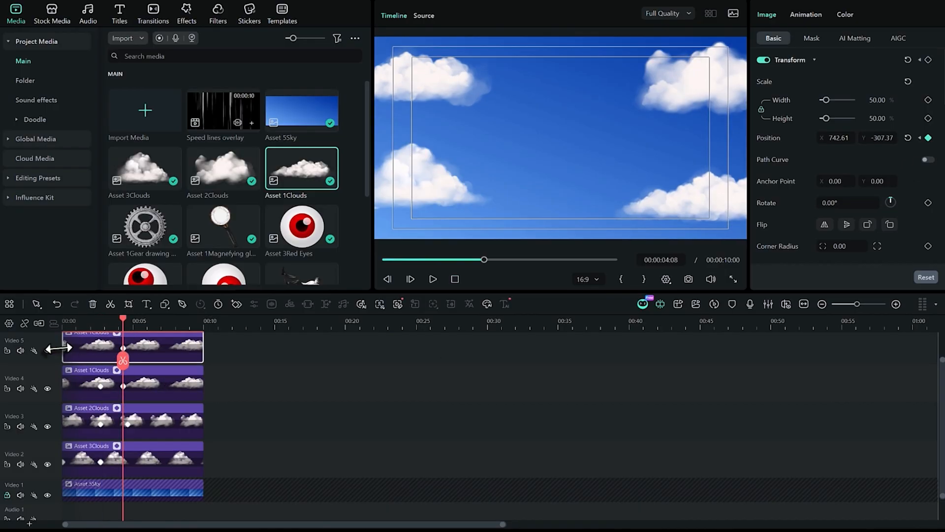
Move the first position keyframes of the Video 4 and Video 3 cloud clips to the start of their clips.
left_click(98, 385)
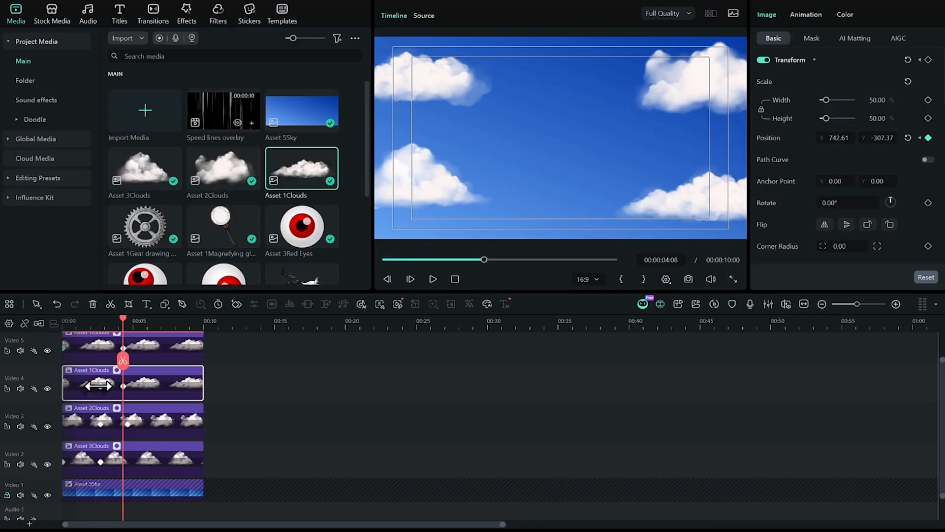
left_click(99, 433)
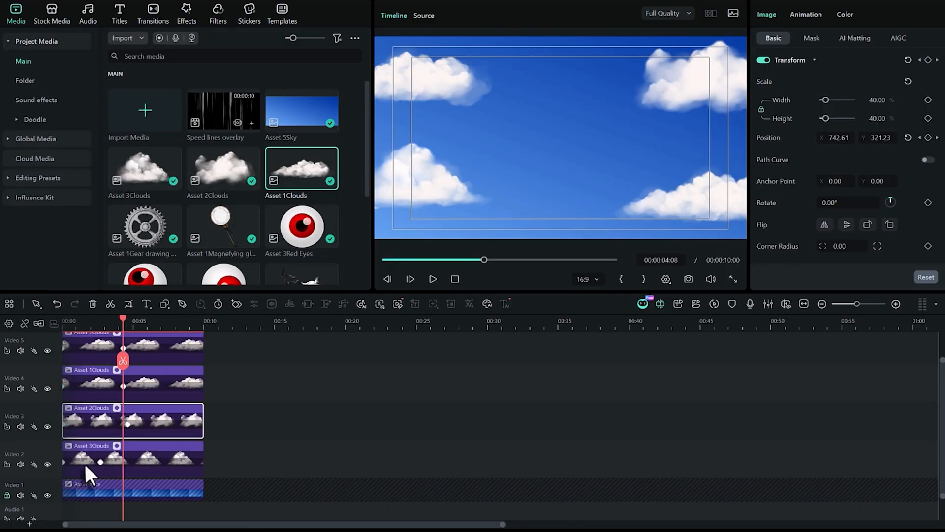
left_click(65, 463)
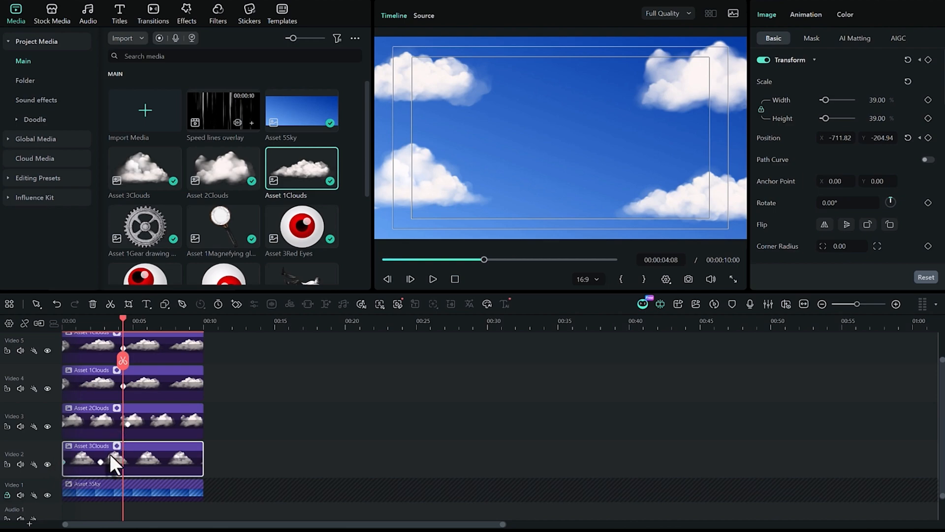
Stagger the clouds' end keyframes at about 7.4 s on Video 2, 8.1 s on Video 3, 9.1 s on Video 4 and 7.8 s on Video 5.
left_click_drag(101, 463, 167, 462)
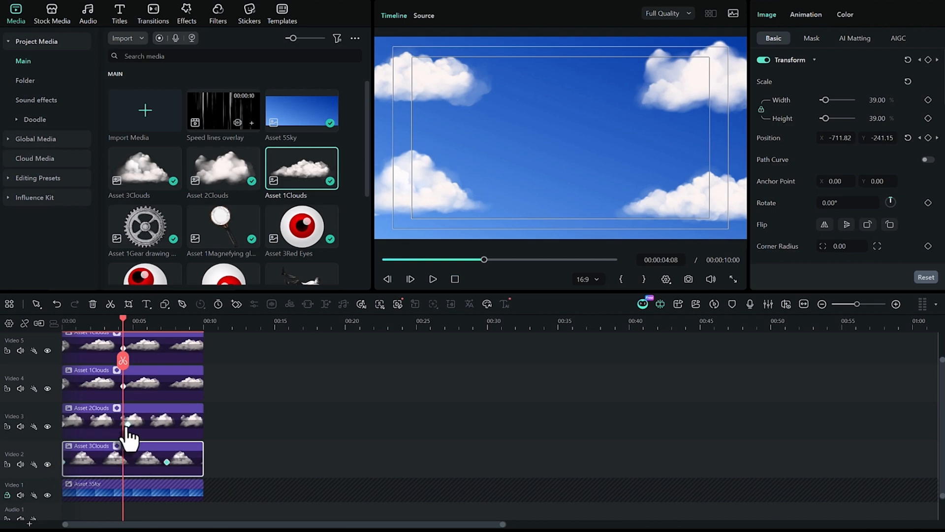
left_click_drag(128, 425, 167, 429)
left_click_drag(123, 386, 195, 387)
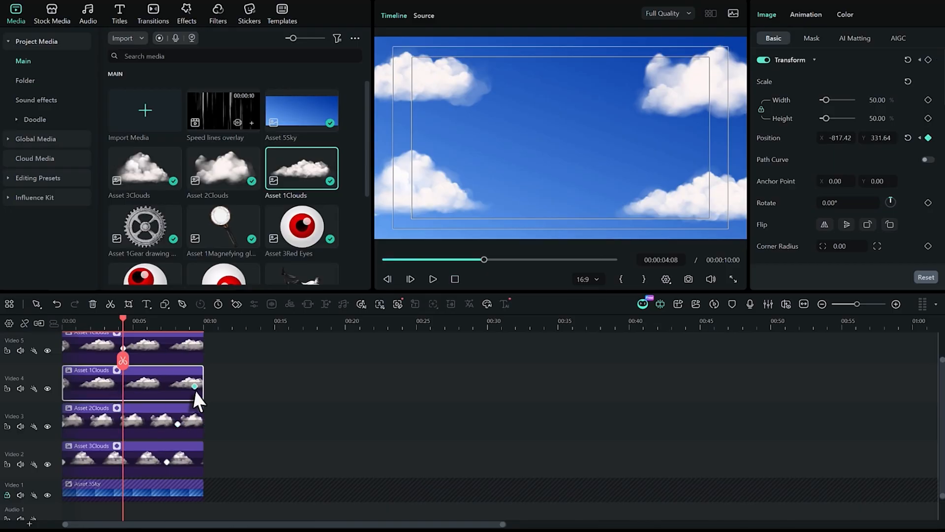
scroll(131, 386, "up", 1)
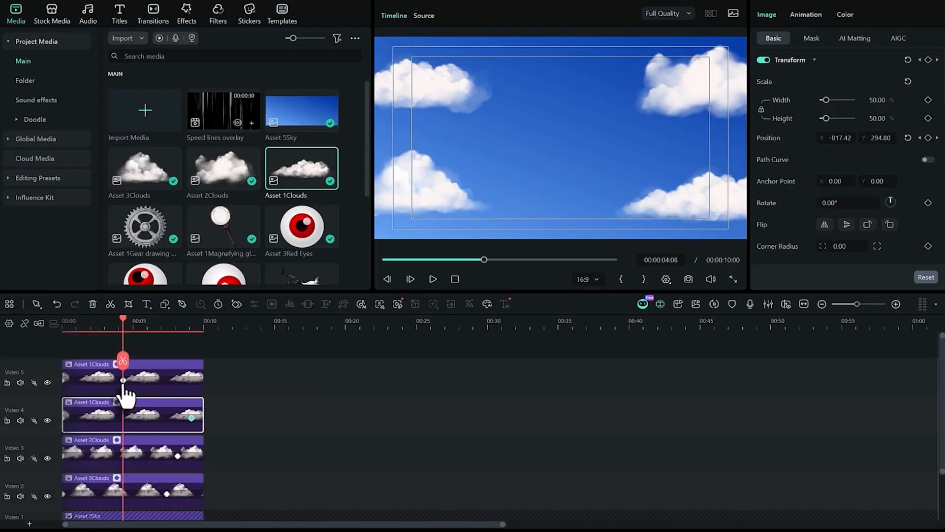
left_click_drag(123, 380, 173, 380)
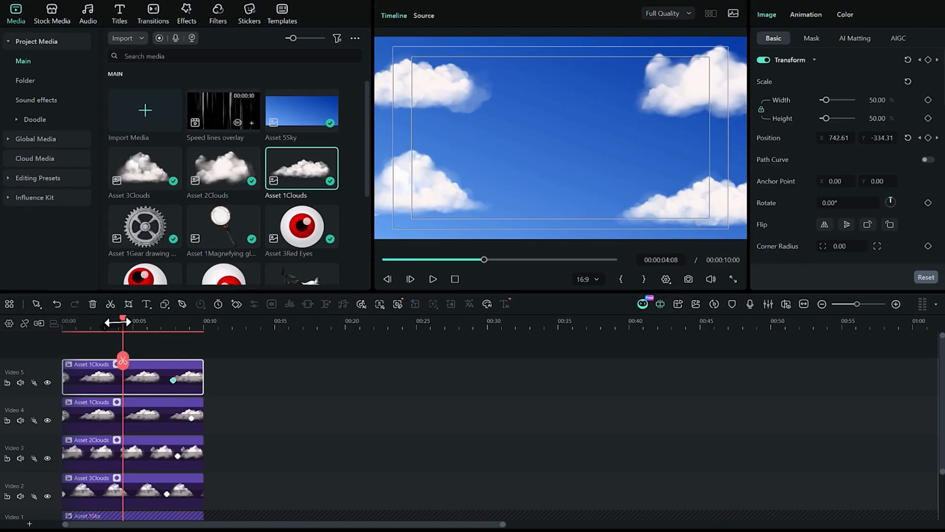
Play the timeline from the start to review the drifting cloud animation.
left_click_drag(122, 315, 63, 326)
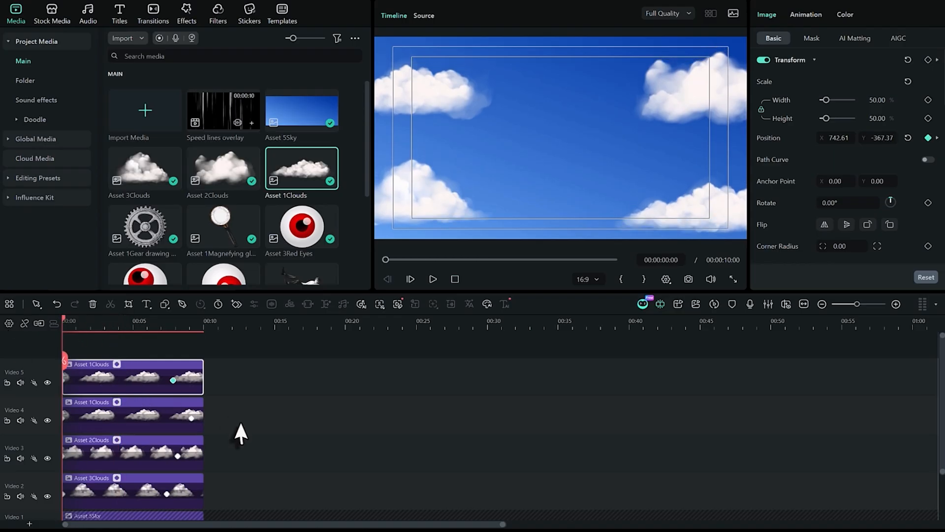
scroll(236, 422, "down", 2)
scroll(236, 423, "up", 1)
key("space")
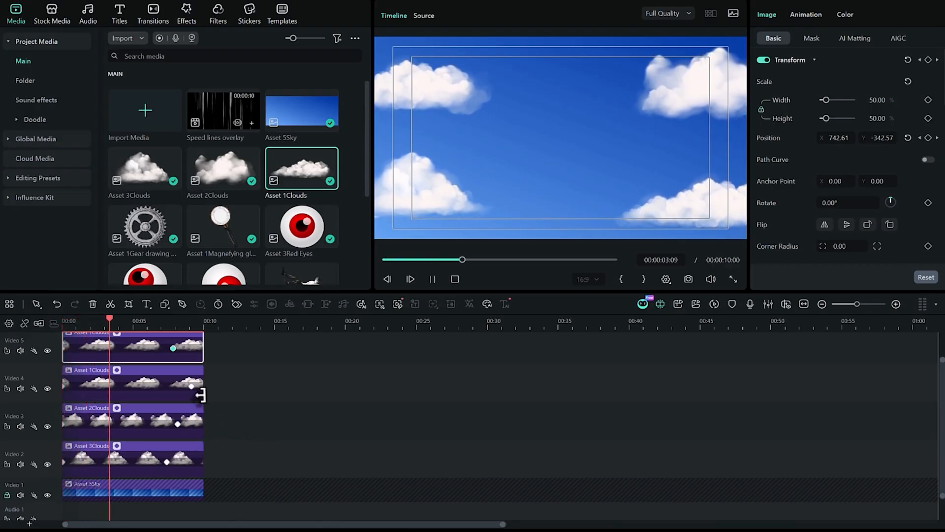
key("space")
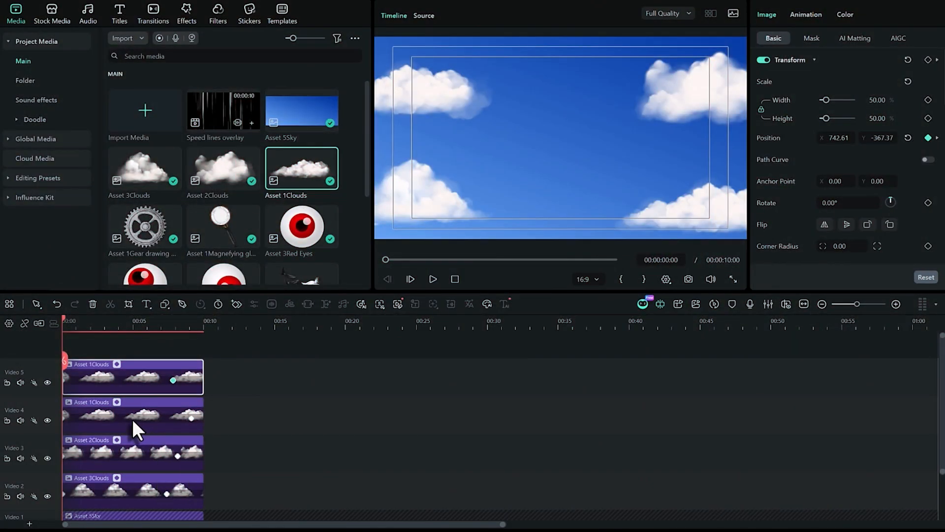
Add a 10-second text title on a new track above the clouds, reading "Working Harder".
left_click(120, 15)
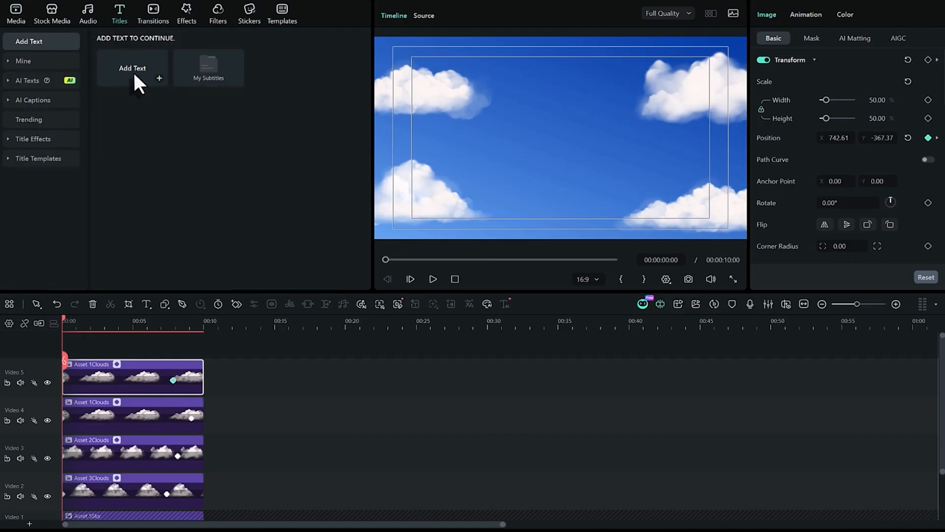
left_click_drag(133, 70, 203, 366)
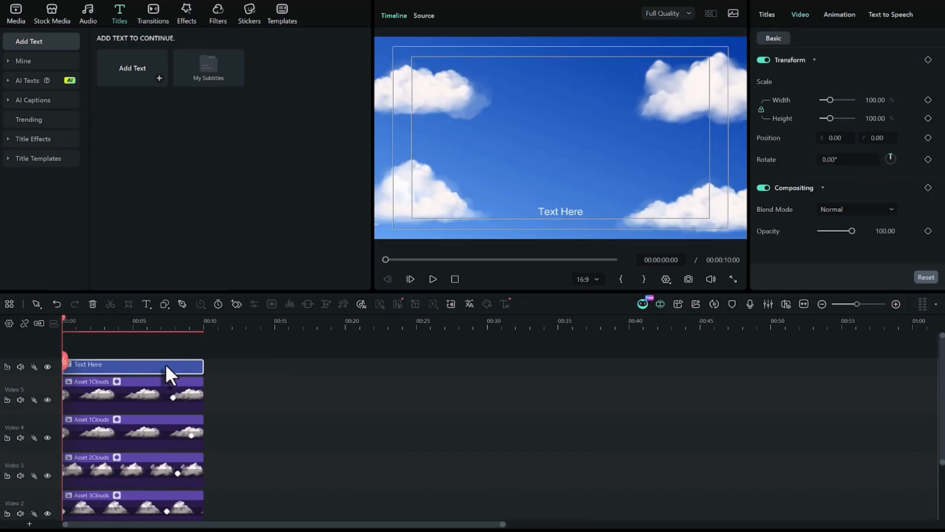
left_click(768, 16)
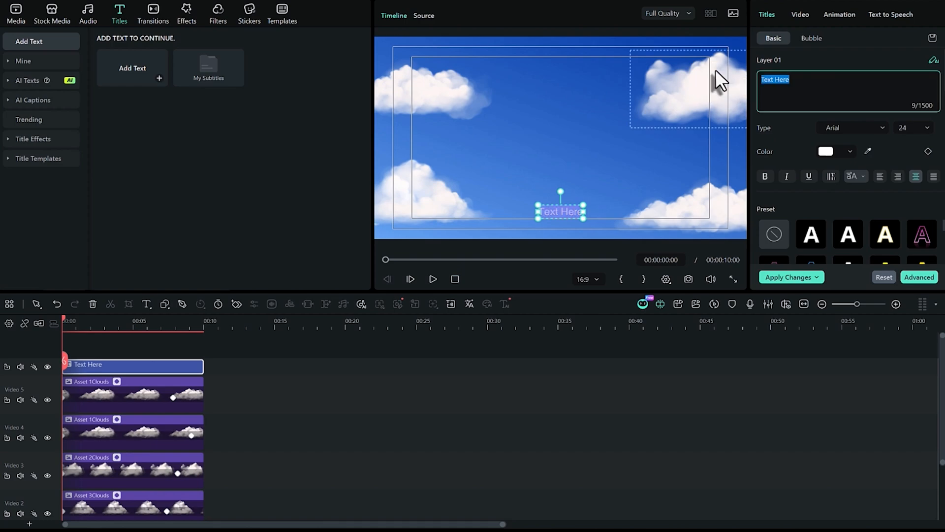
type("Working")
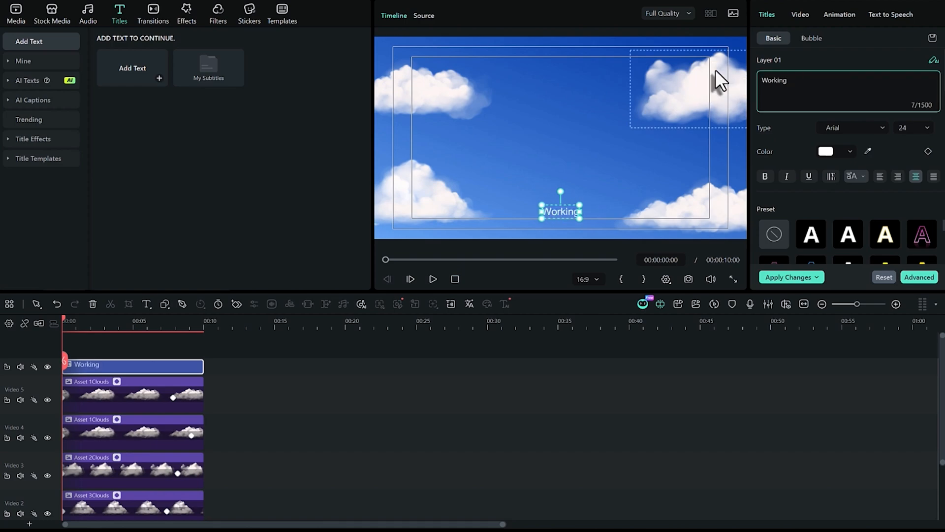
type(" Harder")
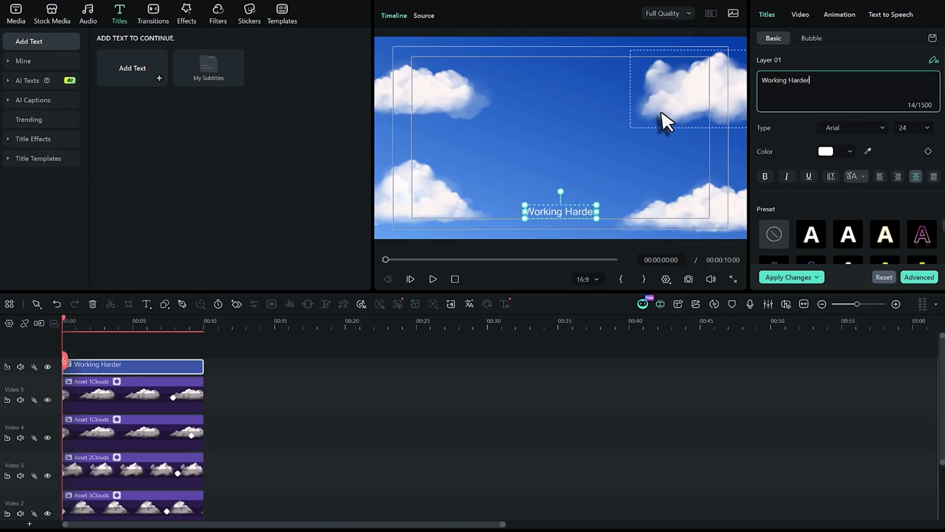
Format the title in Kenyan Coffee Bold with all uppercase letters and break it into two lines after "Working".
left_click(837, 129)
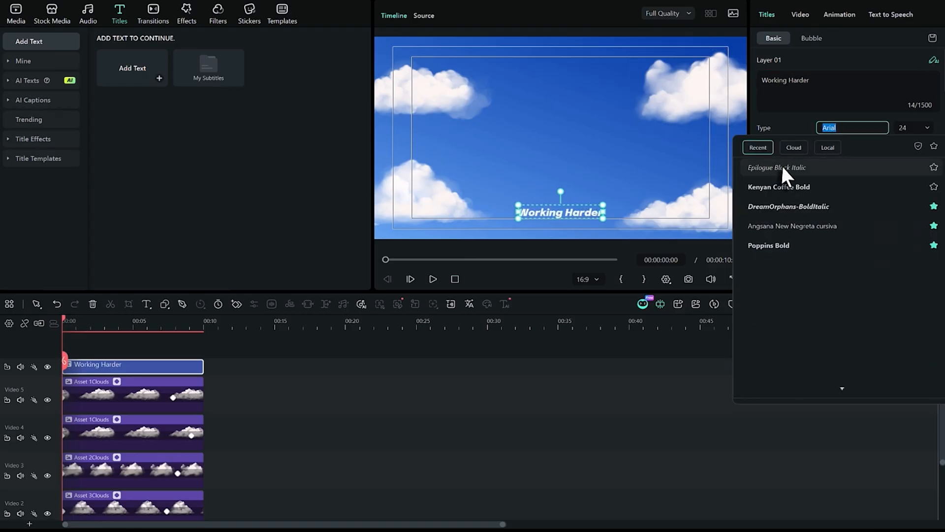
left_click(810, 185)
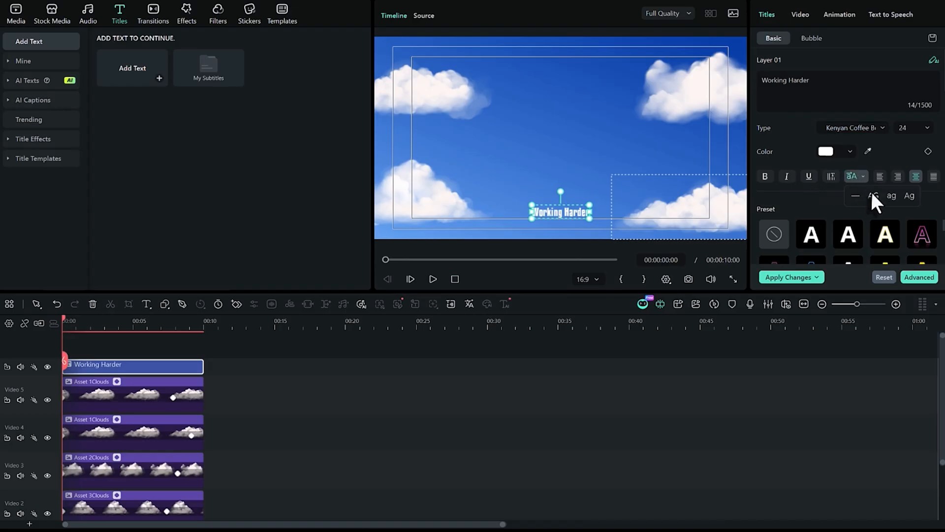
left_click(872, 195)
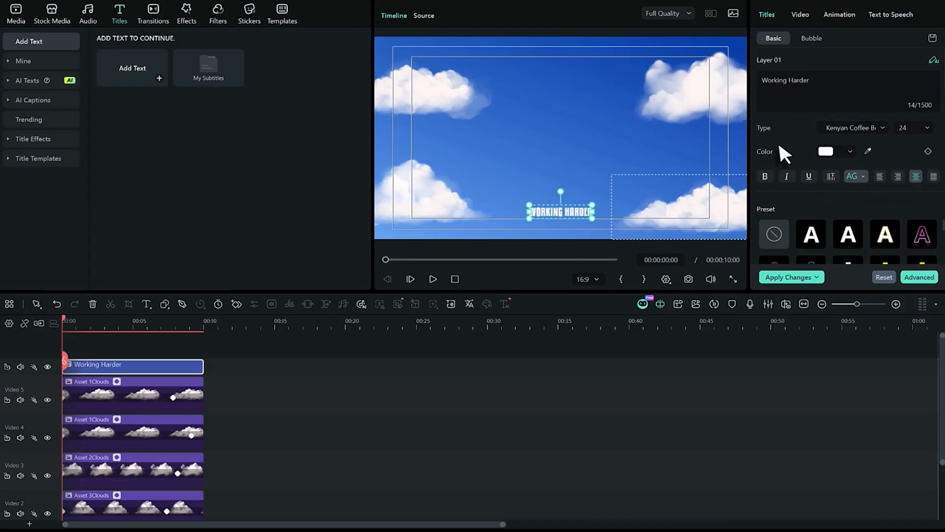
left_click(788, 85)
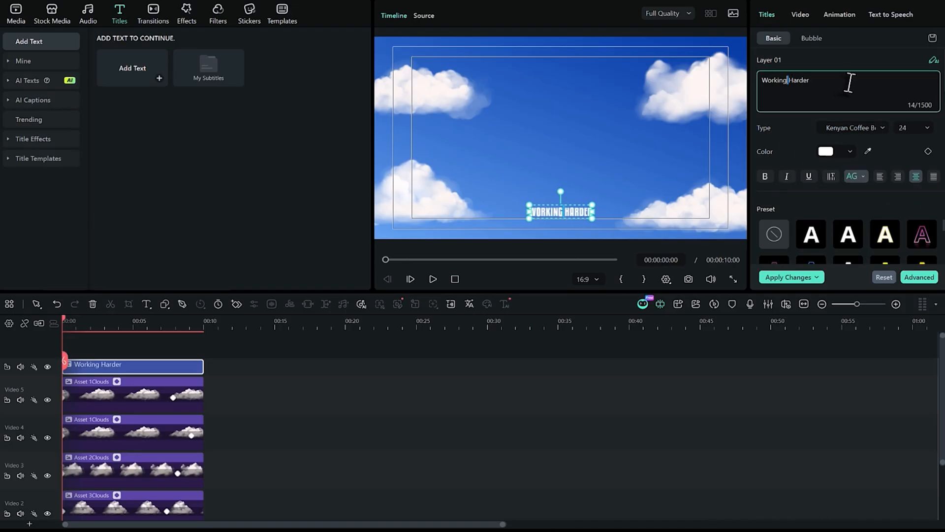
key("Return")
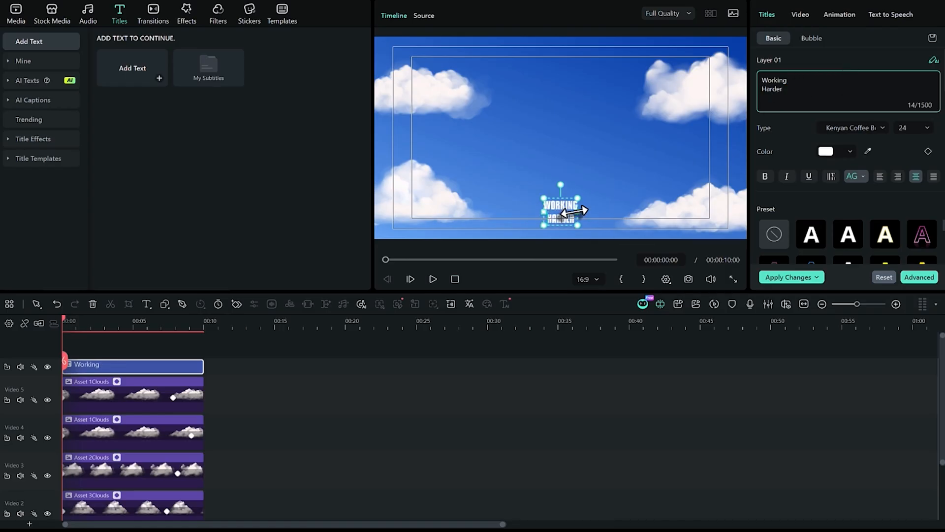
Reset the title's position to the frame's center and set its font size to 110.
scroll(852, 143, "down", 5)
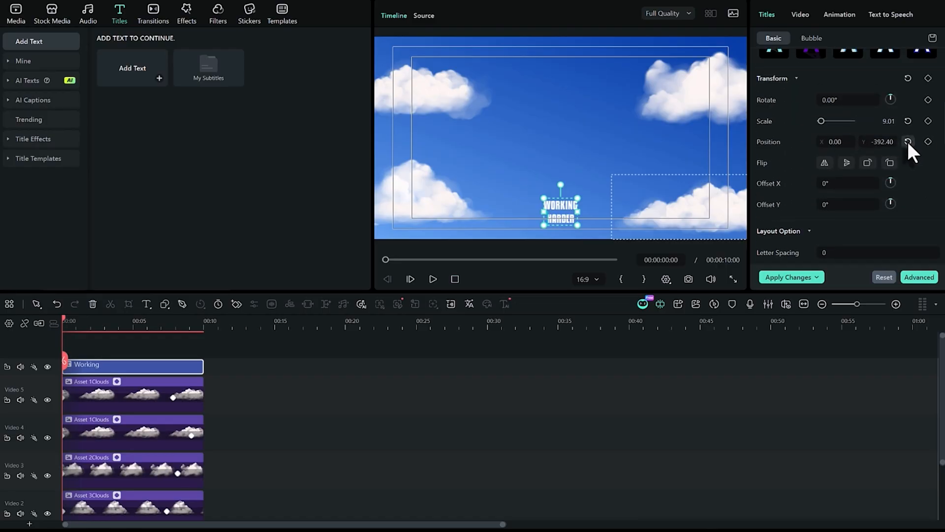
left_click(908, 141)
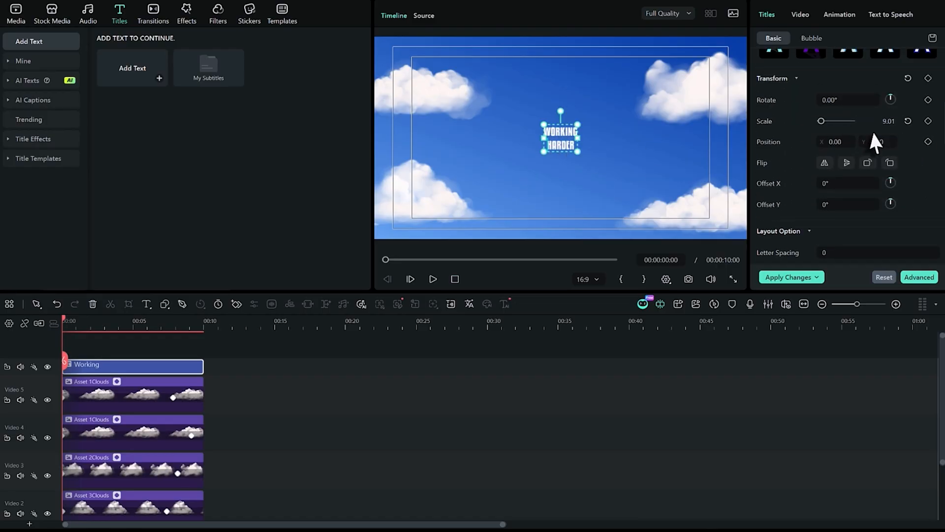
scroll(845, 128, "up", 5)
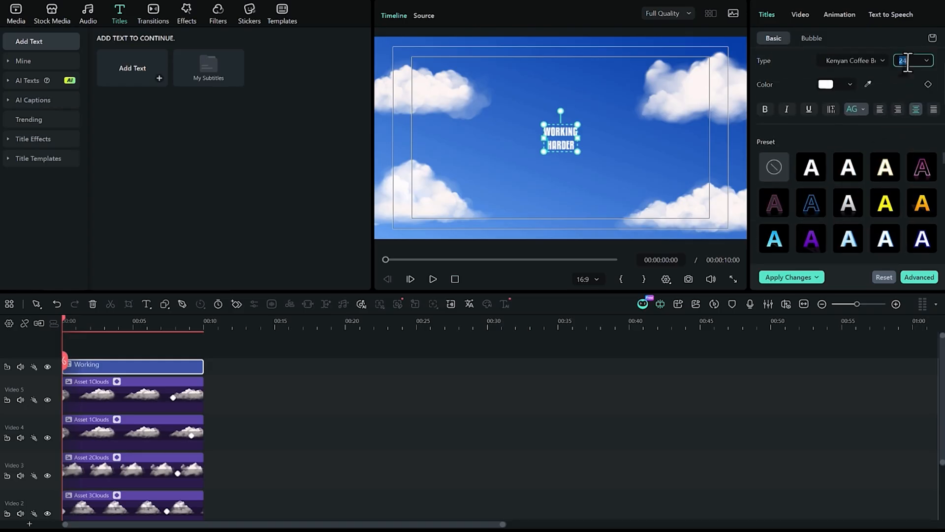
type("100")
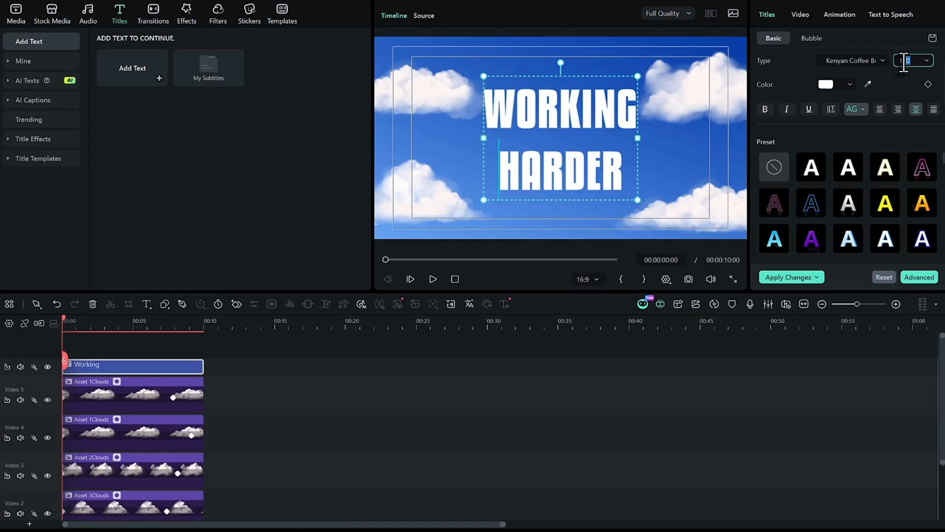
key("Return")
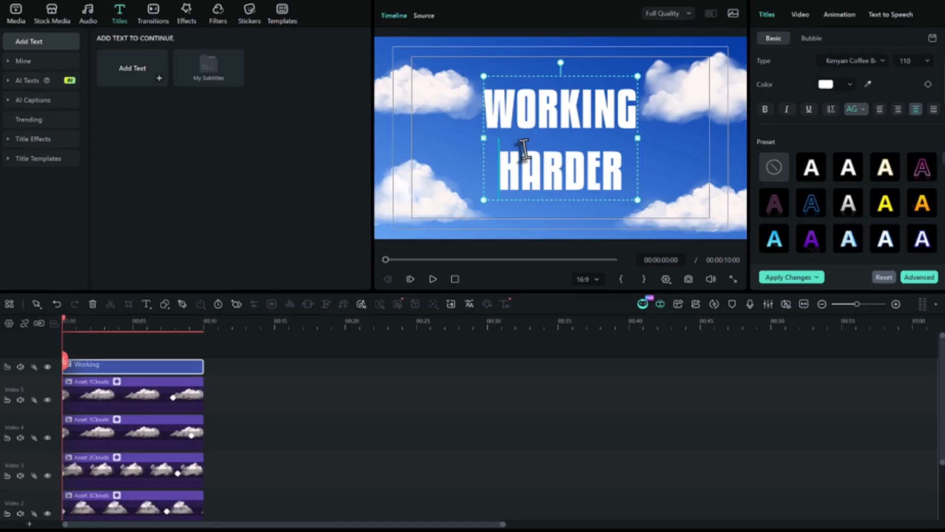
Set the title's line height to -30 and the letter spacing of the HARDER line to 9.
scroll(942, 81, "down", 1)
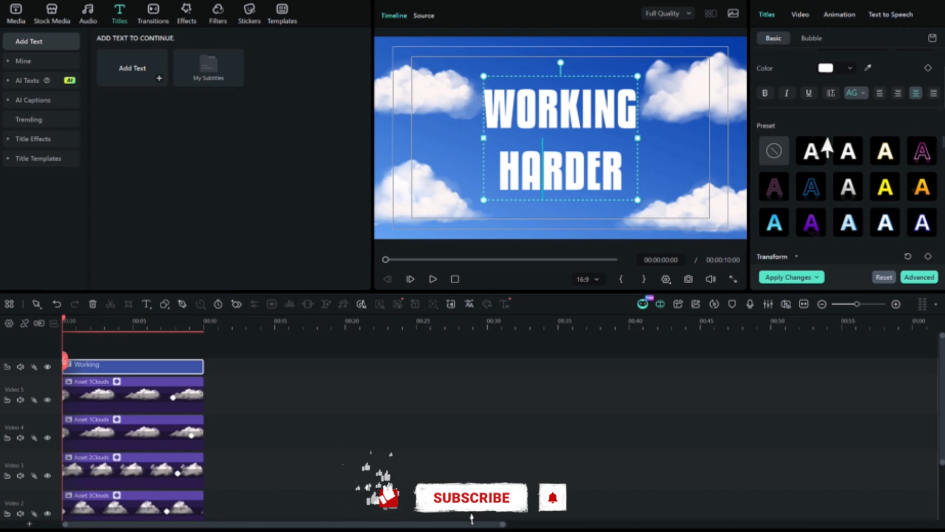
scroll(942, 93, "down", 3)
left_click_drag(942, 121, 943, 132)
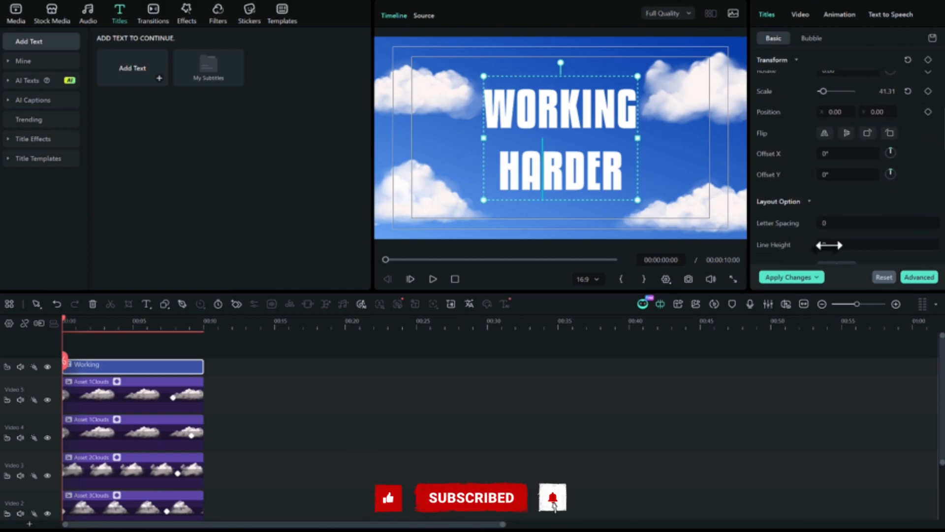
left_click_drag(828, 245, 814, 245)
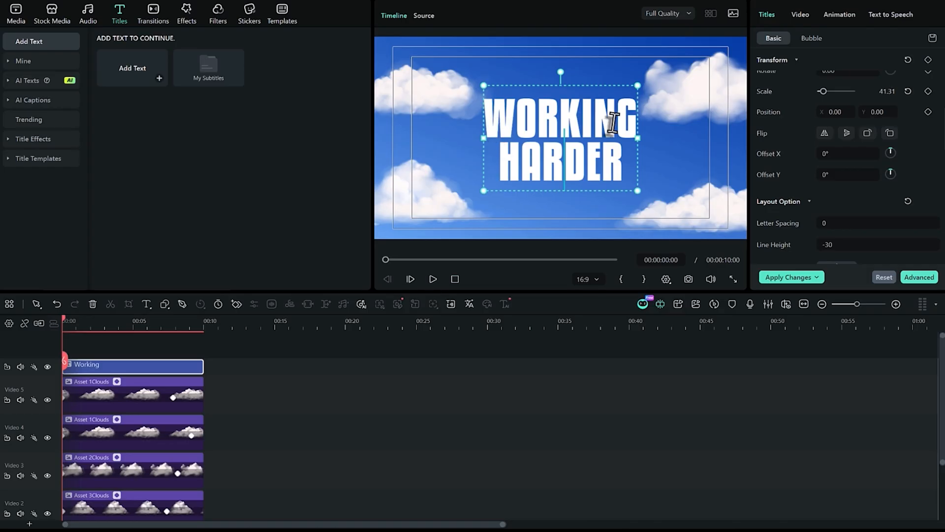
left_click_drag(500, 164, 836, 222)
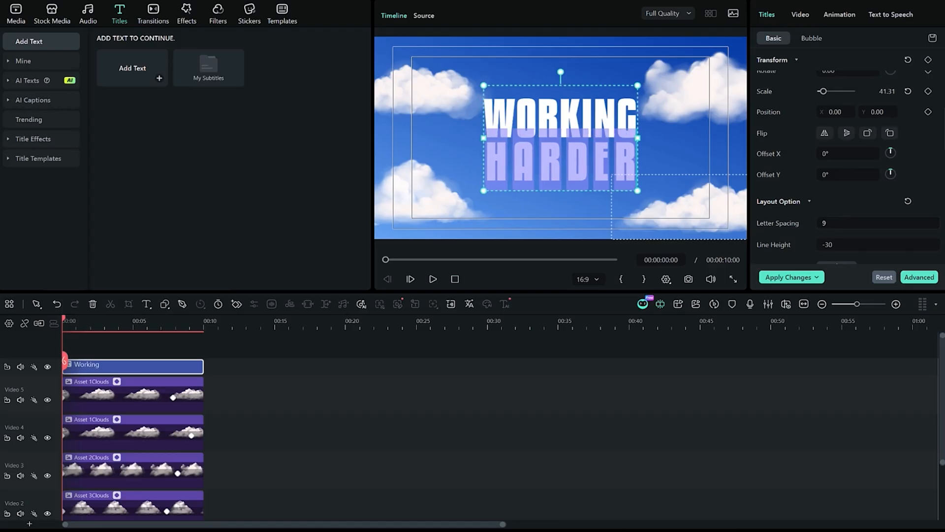
left_click(561, 167)
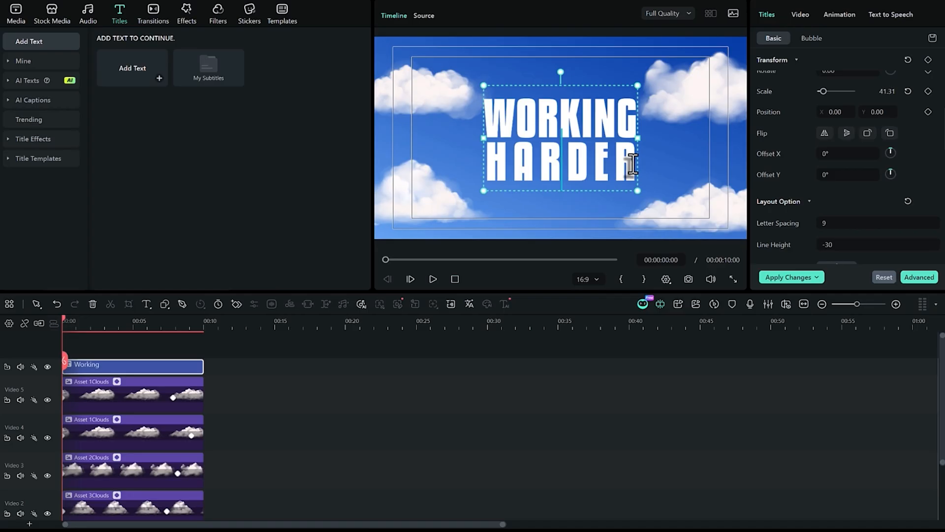
Change the title's text color to solid red #FF0000.
scroll(881, 109, "up", 5)
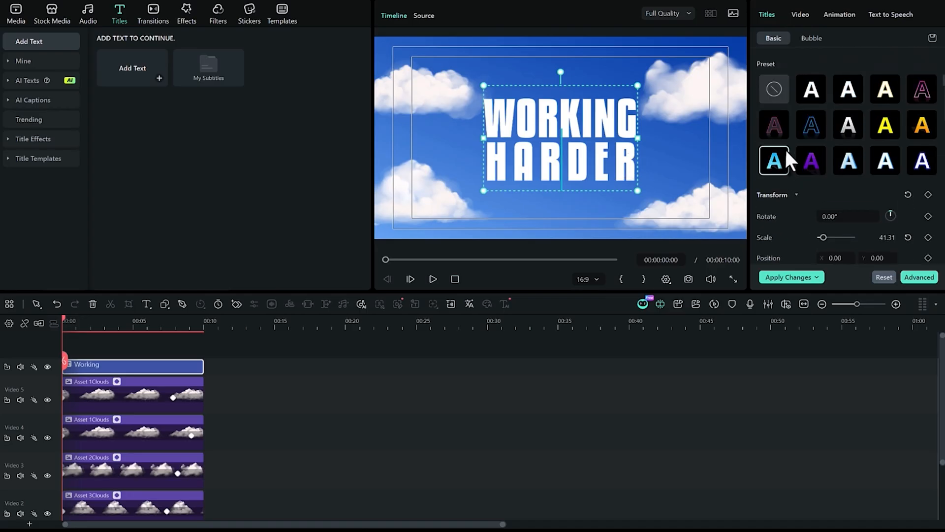
left_click(832, 70)
left_click(901, 105)
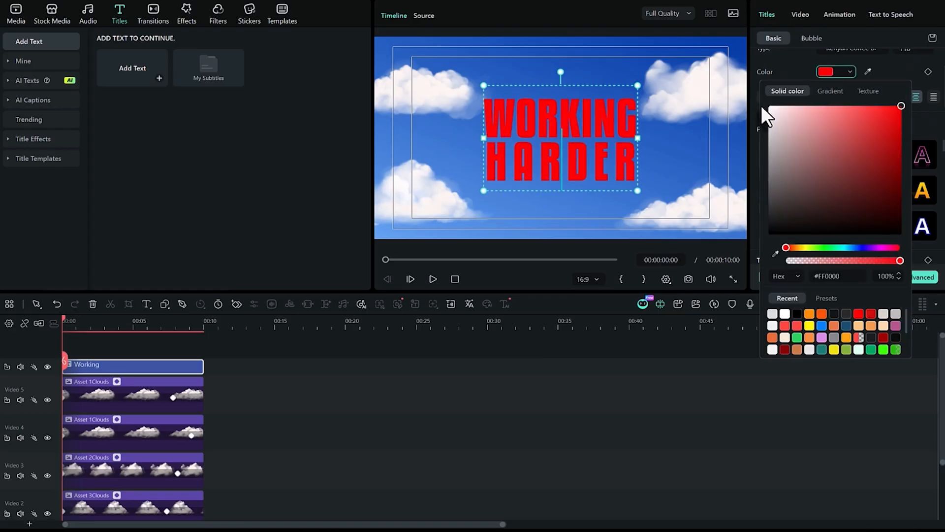
left_click(753, 123)
scroll(757, 117, "up", 1)
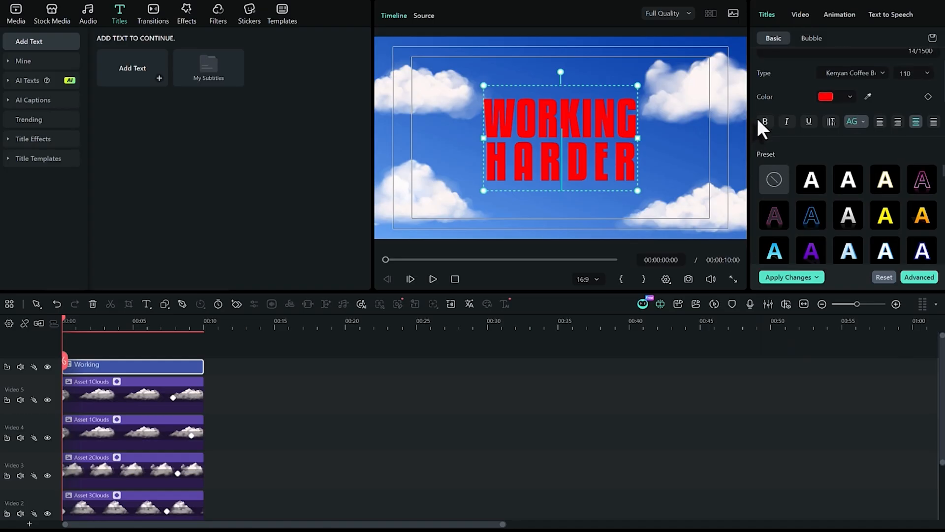
Apply the Fluent "Raise Up" intro animation to the title with a duration of 1.00 s.
left_click(839, 16)
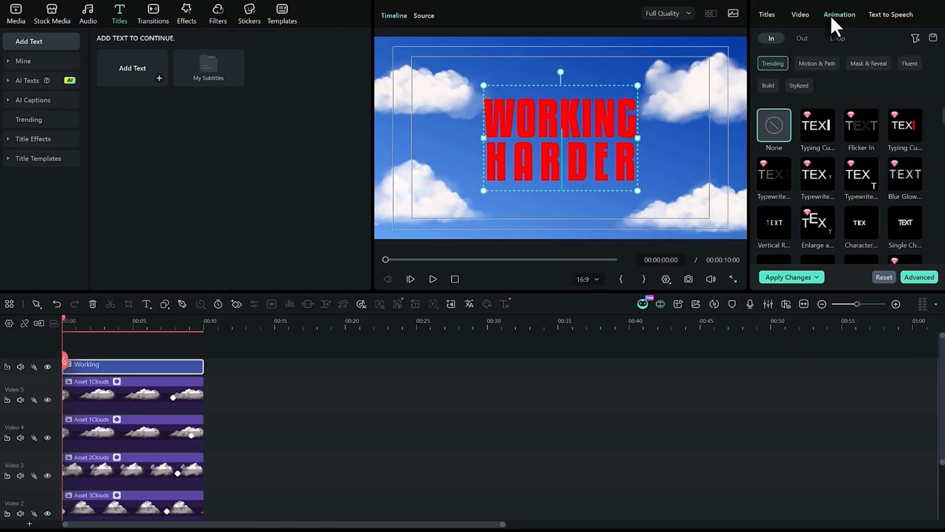
left_click(905, 65)
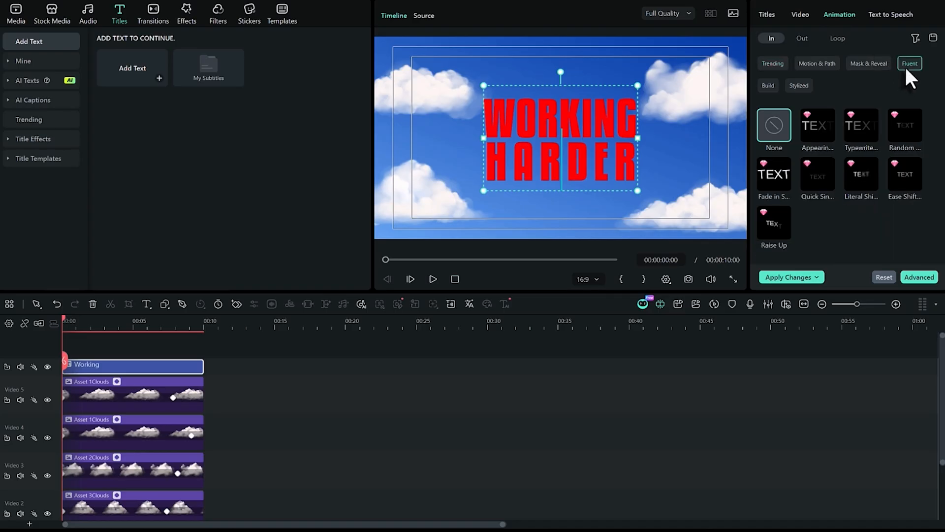
left_click(767, 224)
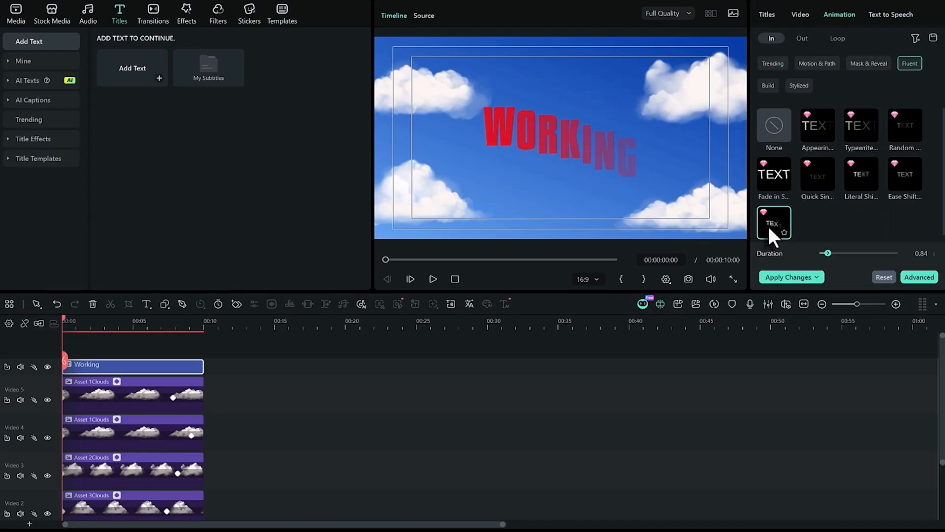
left_click(913, 252)
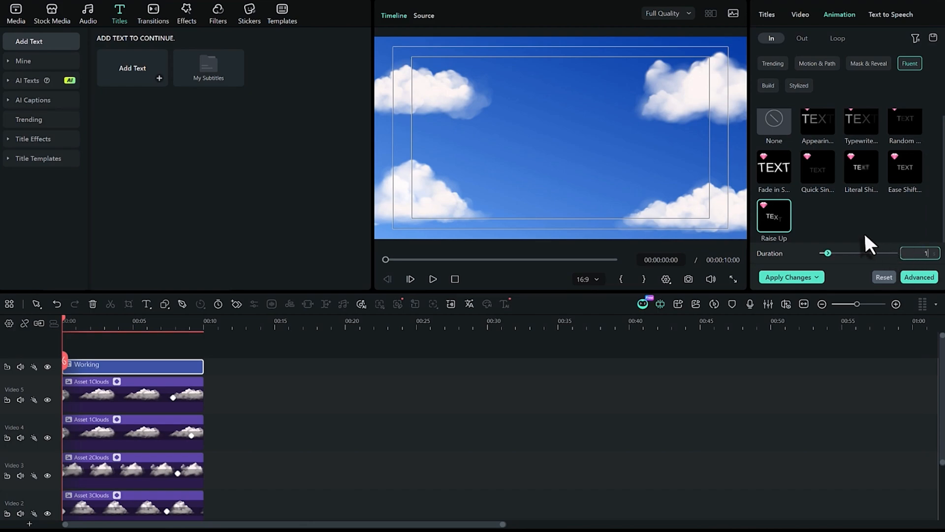
key("Return")
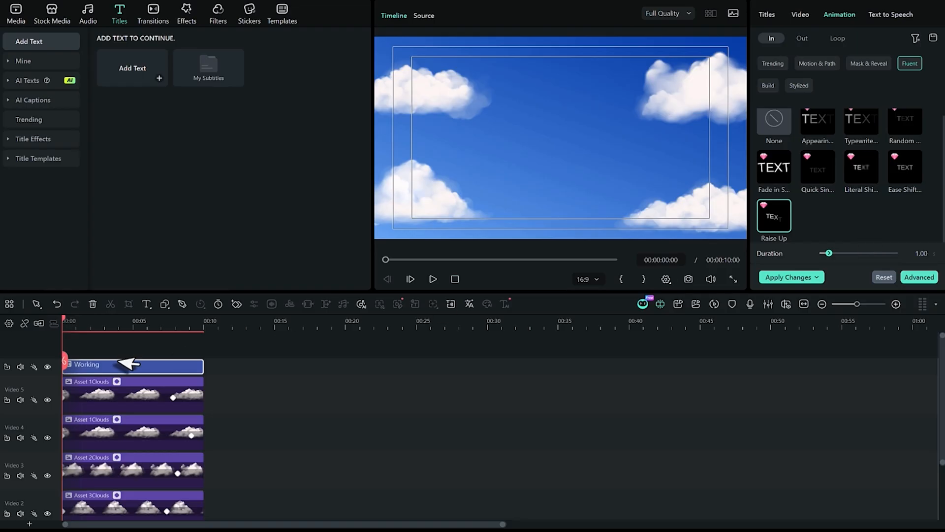
Park the title clip on Video 4 past the end of the clouds and toggle Video 5 and Video 4 visibility to identify their clouds.
mouse_move(64, 318)
left_mouse_down()
mouse_move(83, 316)
mouse_move(75, 315)
left_mouse_up()
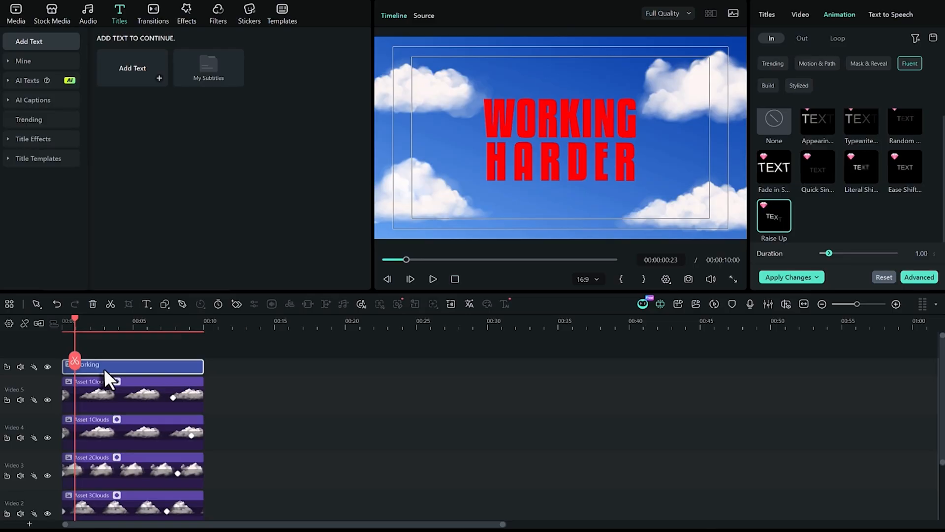
left_click_drag(104, 369, 316, 453)
left_click(47, 399)
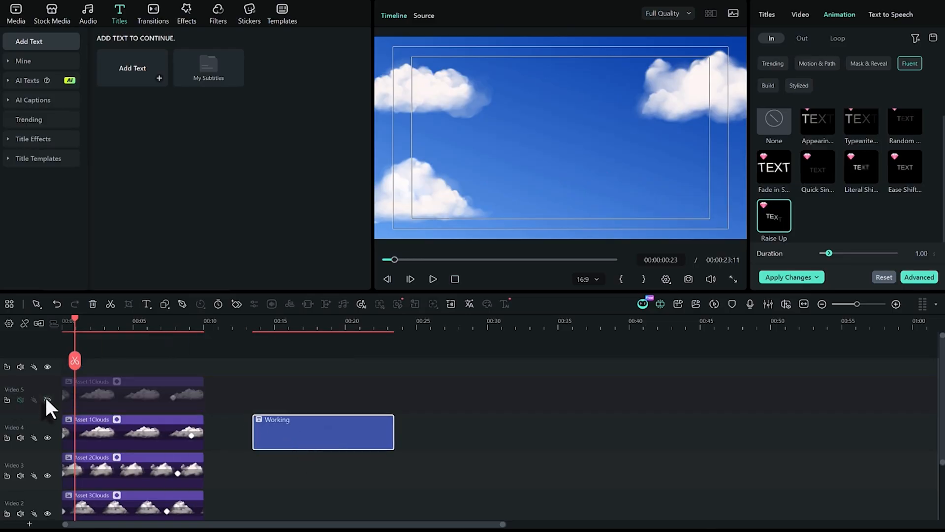
left_click(46, 399)
left_click(46, 437)
left_click(47, 437)
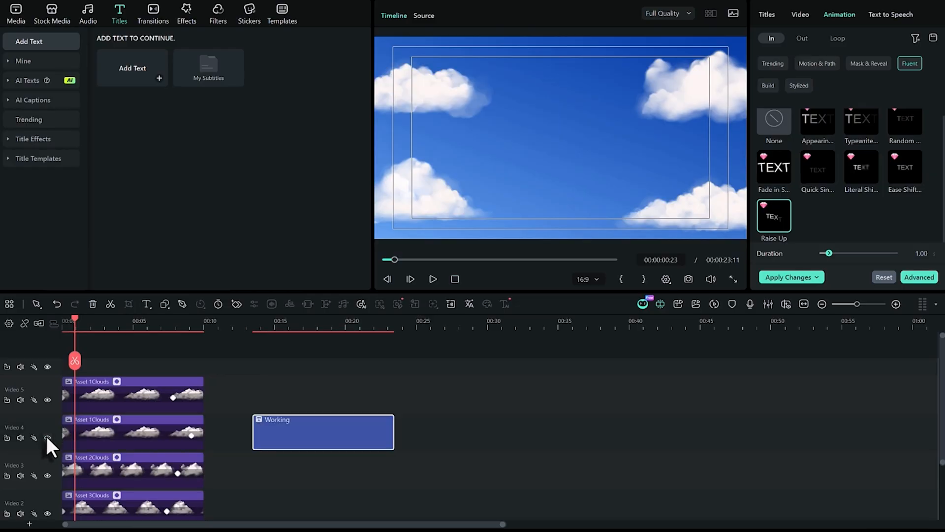
Shift both Asset 1Clouds clips up one track and place the title clip at the timeline start on Video 4, beneath them.
left_click_drag(238, 375, 179, 430)
left_click_drag(122, 425, 132, 417)
left_click_drag(296, 435, 73, 436)
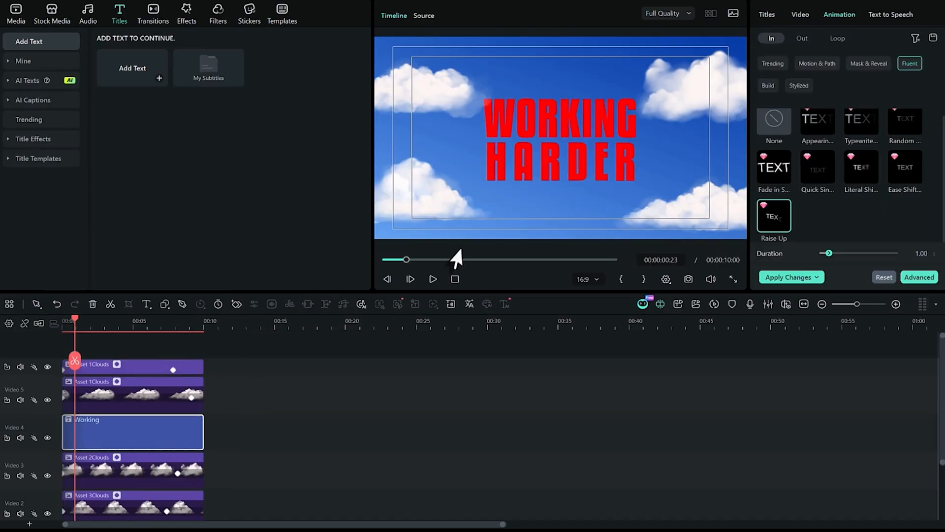
Shift the Video 5 Asset 1Clouds clip's starting position keyframe to X -777.42.
left_click(124, 394)
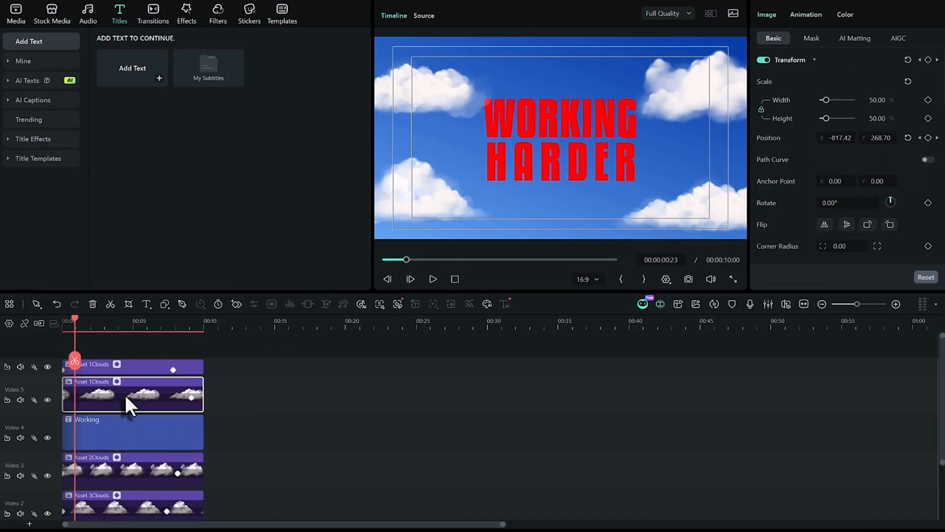
left_click(919, 138)
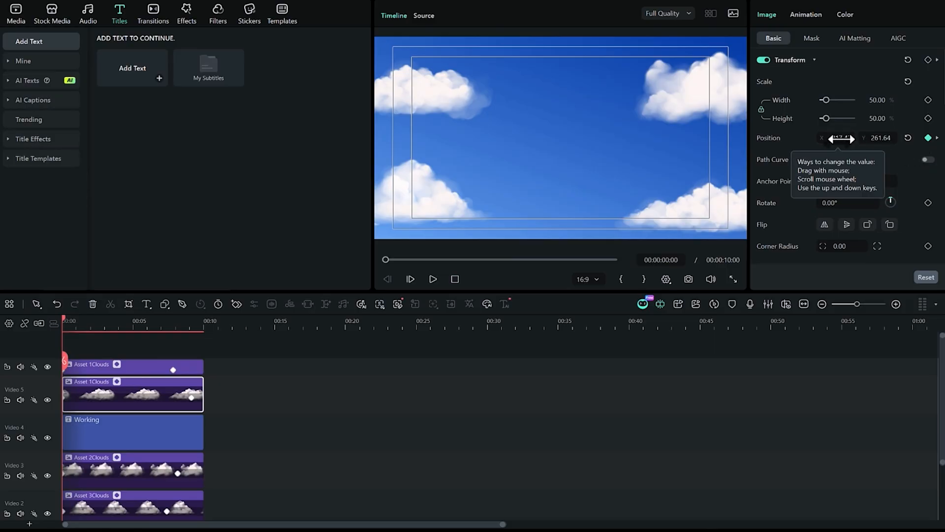
scroll(845, 138, "up", 4)
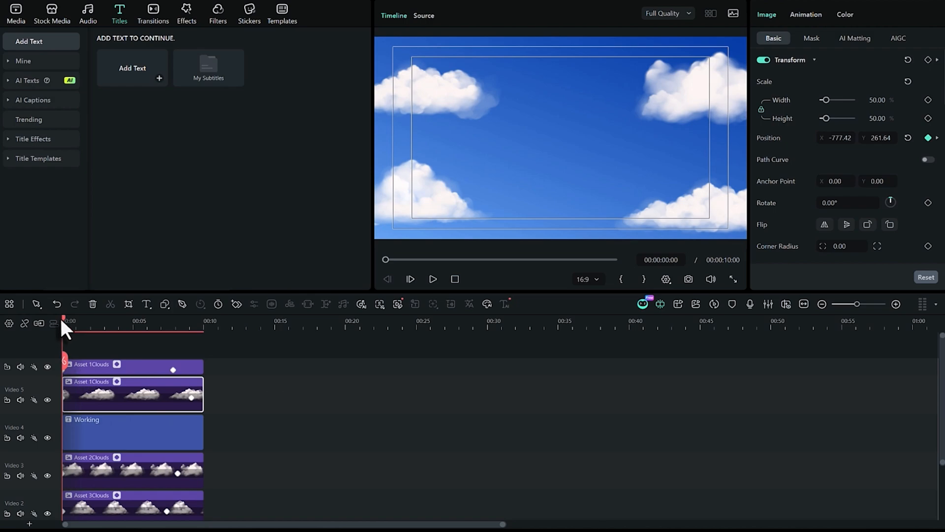
At 00:00:02:00, toggle Video 5's visibility to check its cloud's overlap with the title and set that cloud's scale to 55%.
left_click_drag(60, 316, 90, 315)
left_click(48, 400)
left_click(48, 400)
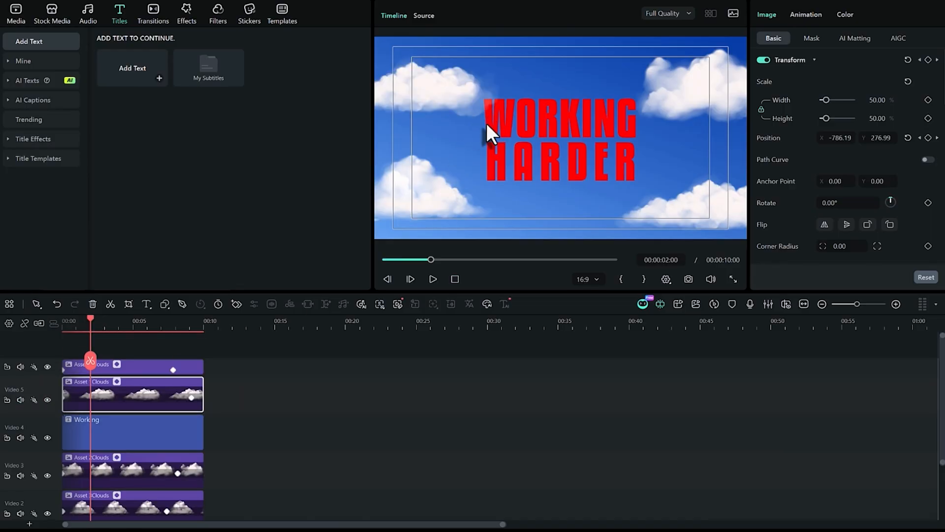
left_click(880, 99)
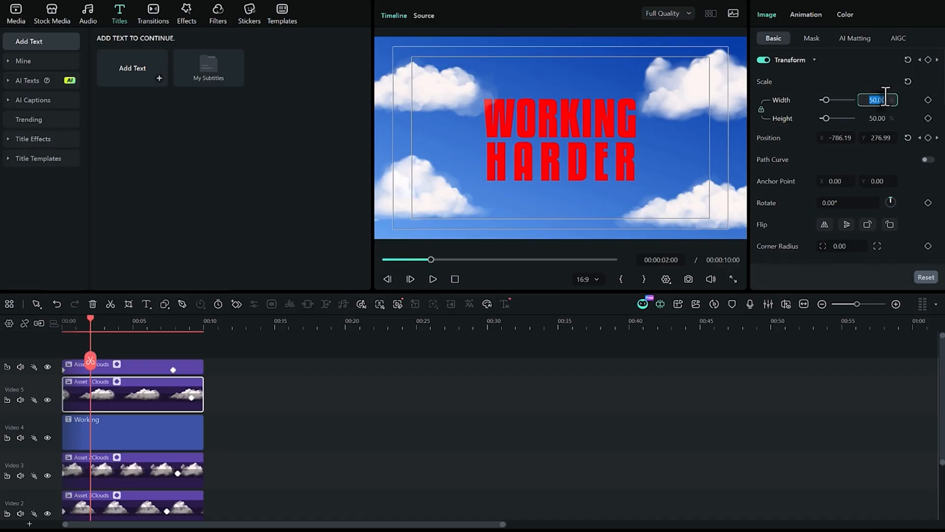
type("55")
key("Return")
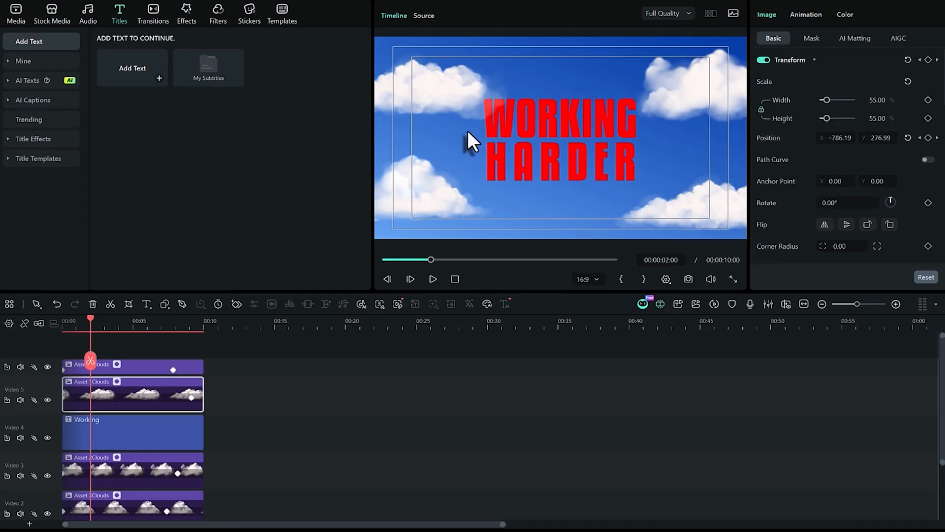
Play the scene from the timeline start to check the title animation against the clouds.
left_click(93, 427)
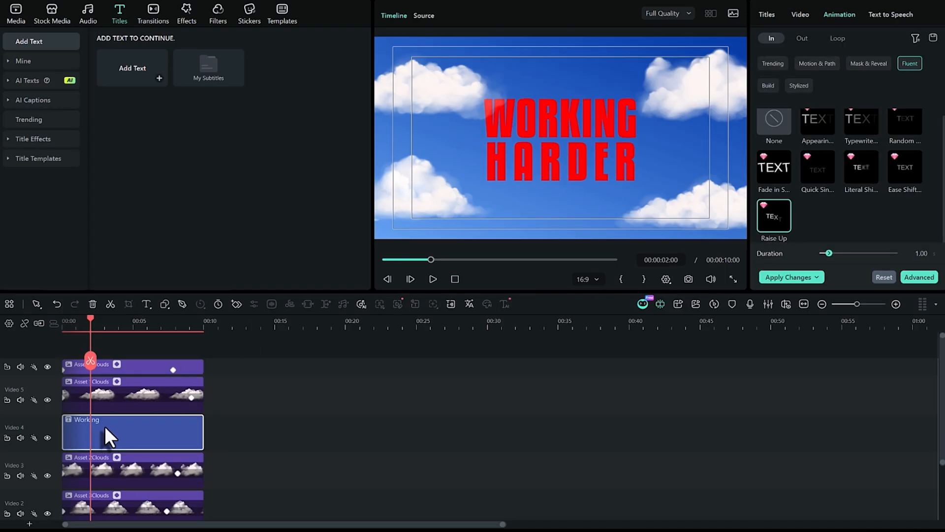
left_click_drag(92, 322, 7, 327)
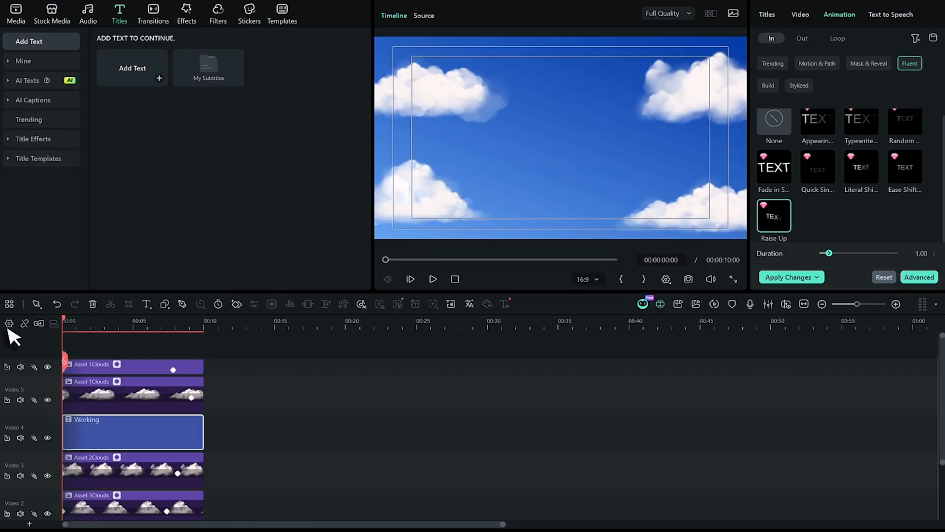
key("space")
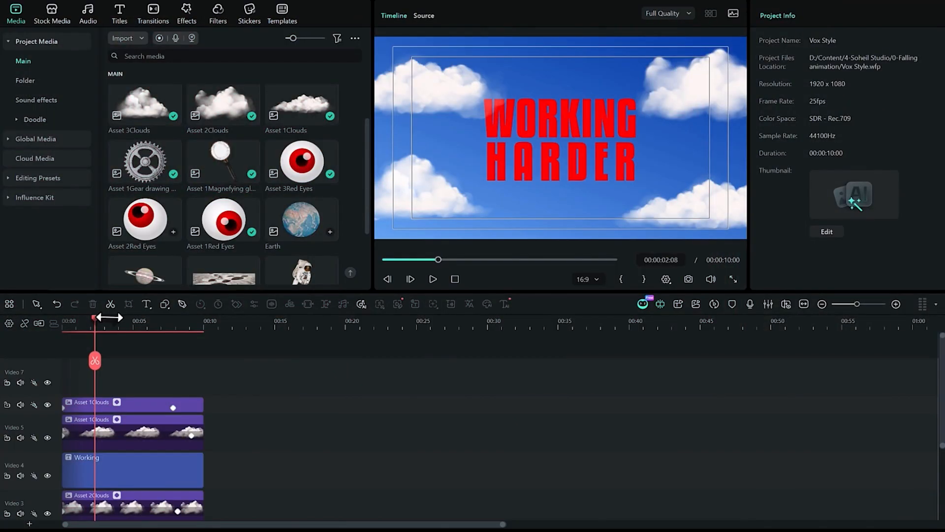
Place the Falling man image on Video 7 across the full 10 seconds and scale it to 55%.
scroll(167, 285, "down", 2)
left_click_drag(148, 249, 94, 376)
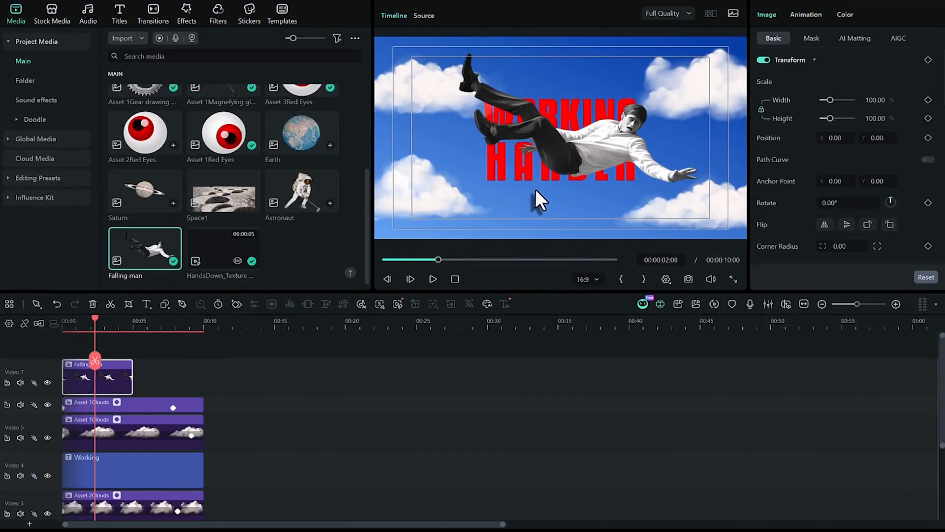
left_click(881, 100)
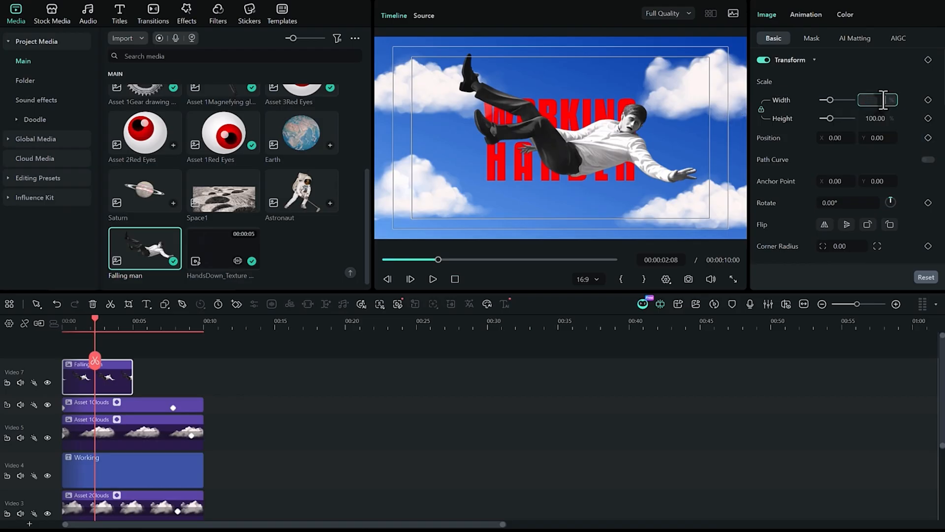
type("55")
key("Return")
left_click_drag(132, 374, 203, 377)
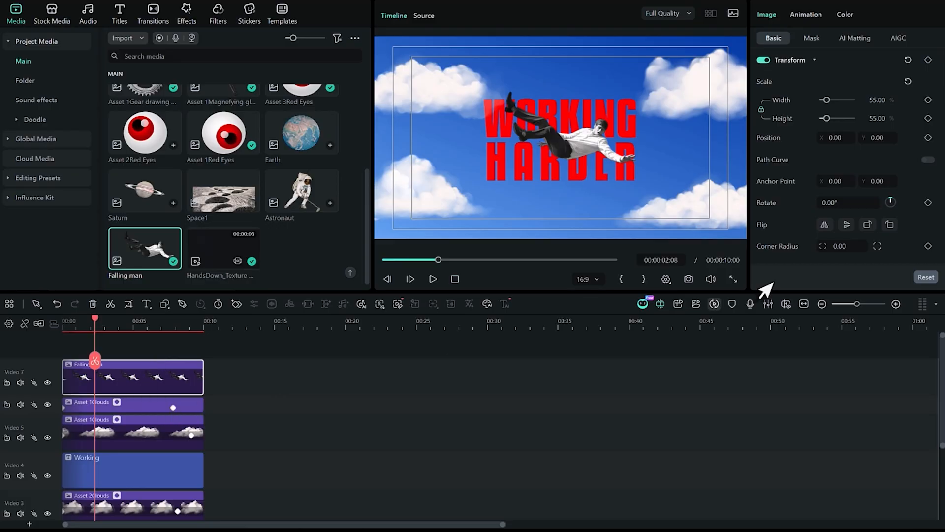
Keyframe the Falling man's position to drop from Y 683.00 at the timeline start to Y 0.00 at 00:00:02:08.
left_click(928, 138)
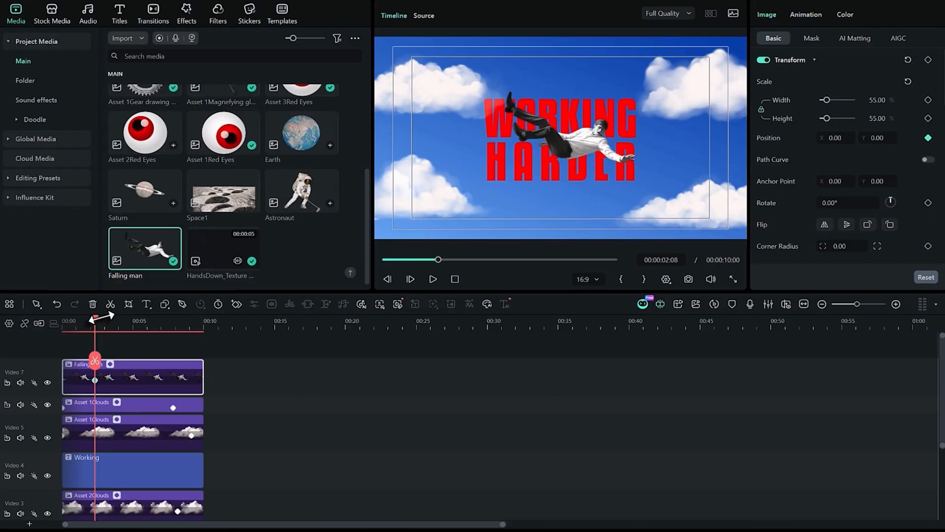
left_click_drag(97, 317, 74, 318)
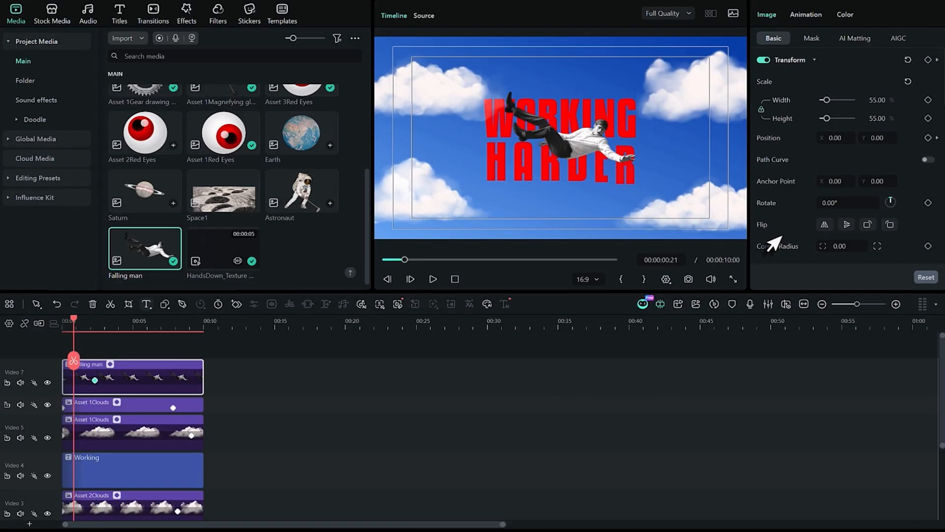
left_click_drag(874, 138, 884, 138)
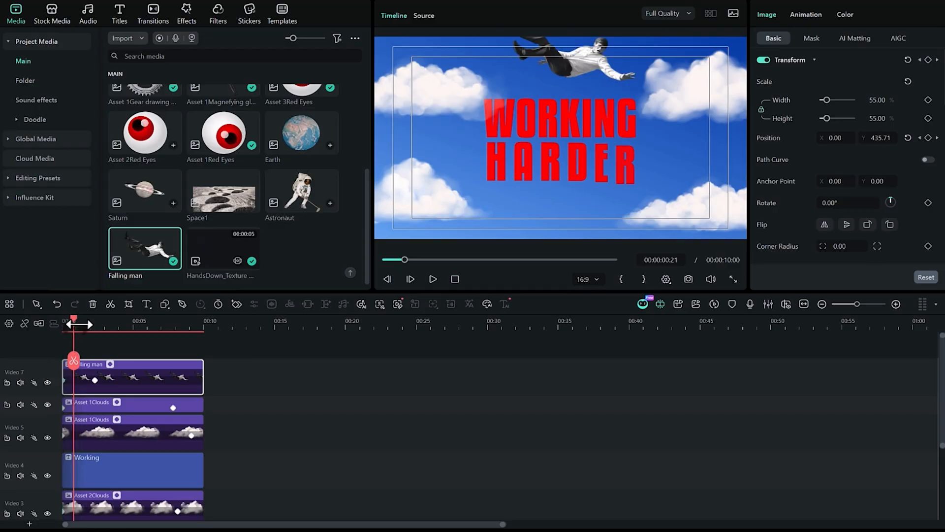
Move the Falling man's ending position keyframe earlier to 00:00:01:15, previewing the fall before and after the change.
left_click_drag(75, 320, 54, 316)
key("space")
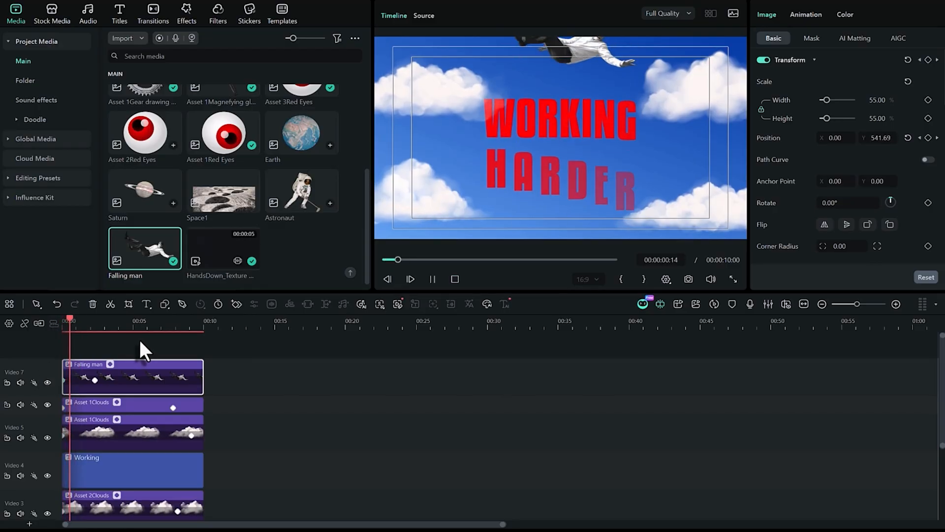
key("space")
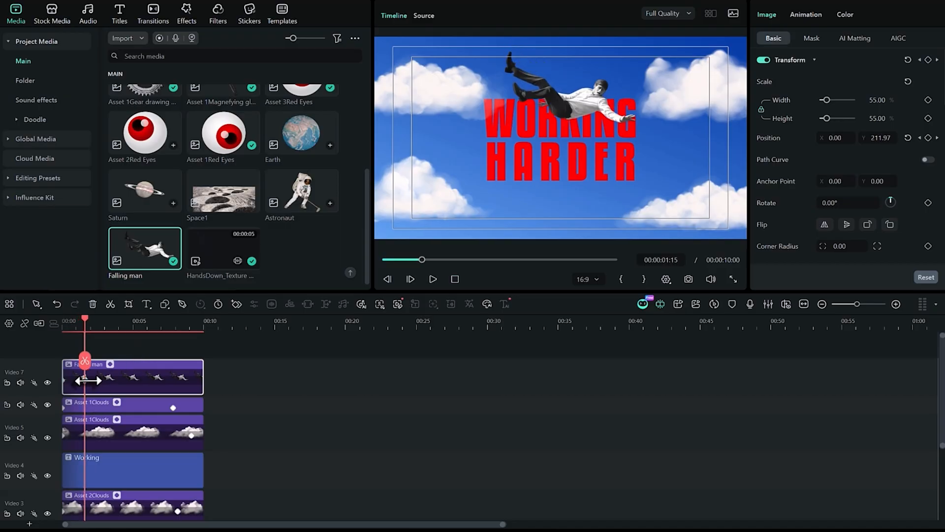
left_click(84, 379)
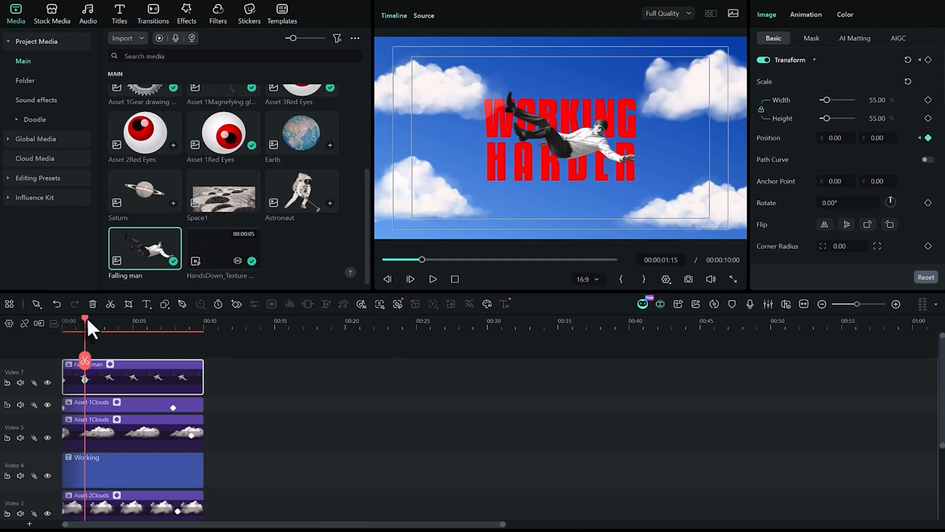
left_click_drag(88, 321, 40, 316)
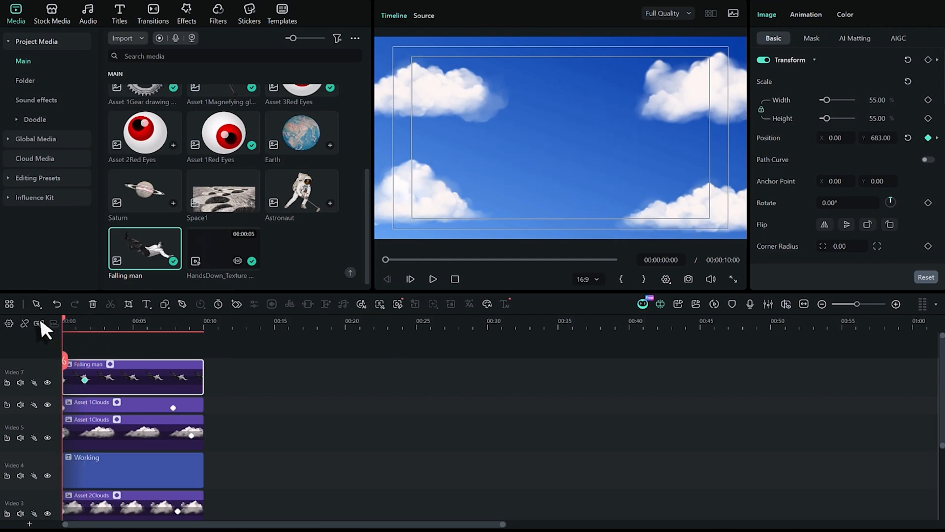
key("space")
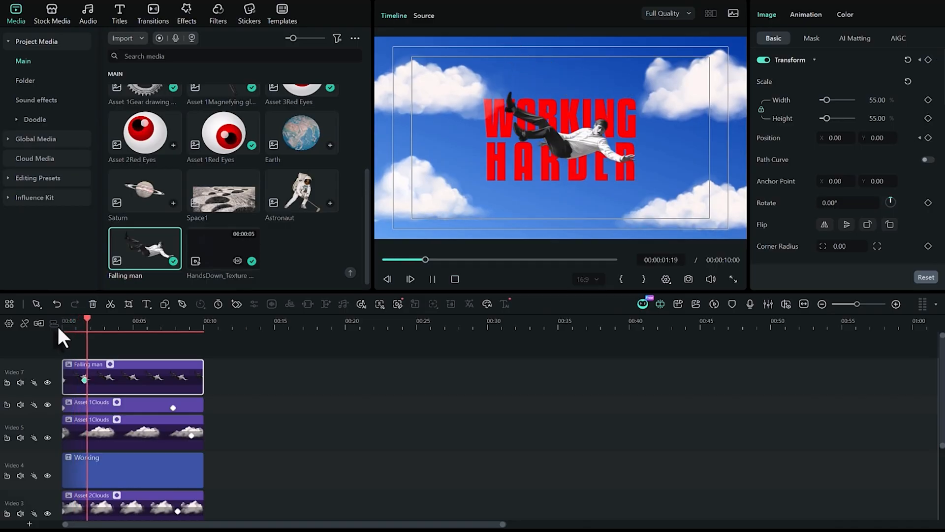
key("space")
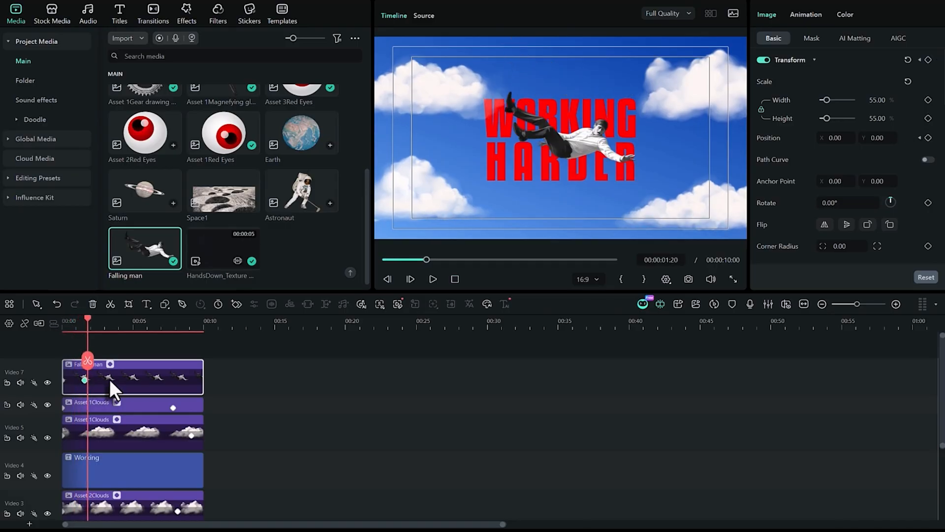
Show the Falling man clip's keyframe animation and set its ending Position Y keyframe to Continuous Curve.
right_click(110, 380)
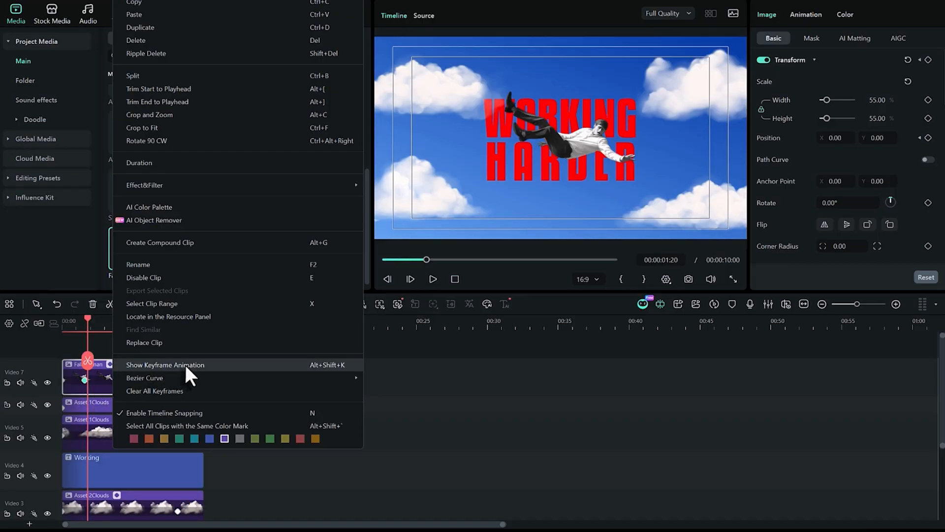
left_click(314, 365)
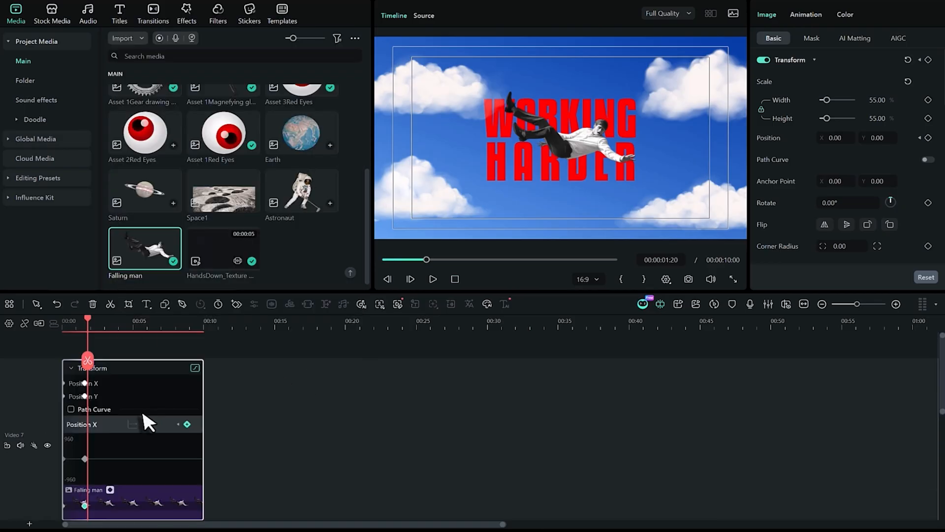
left_click_drag(857, 304, 864, 304)
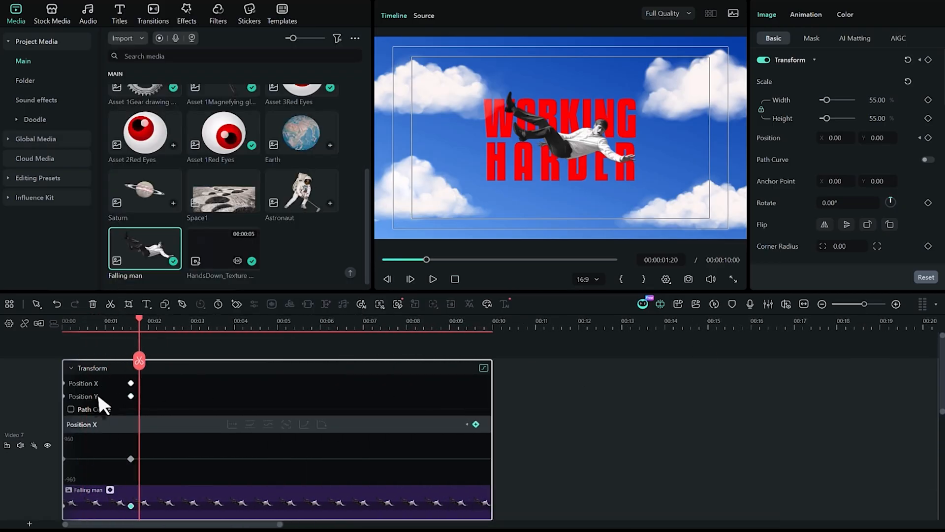
scroll(141, 426, "down", 1)
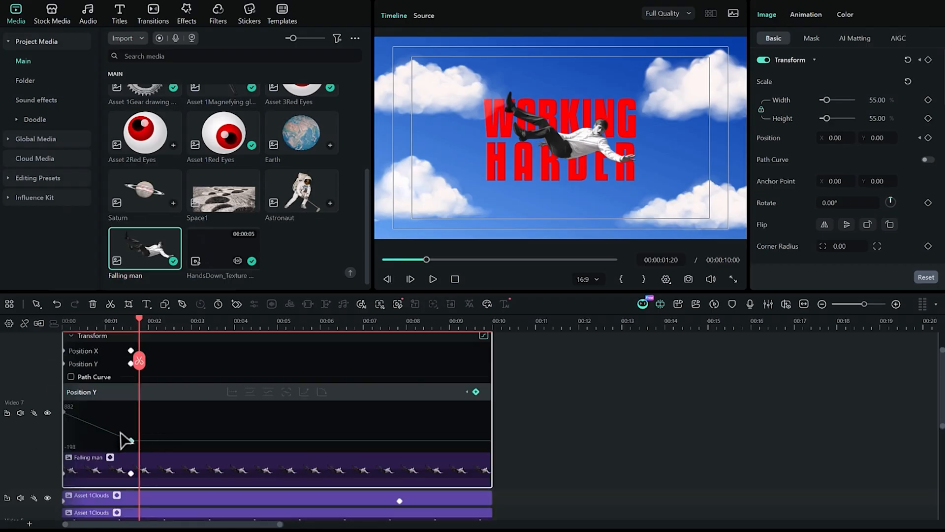
left_click(131, 441)
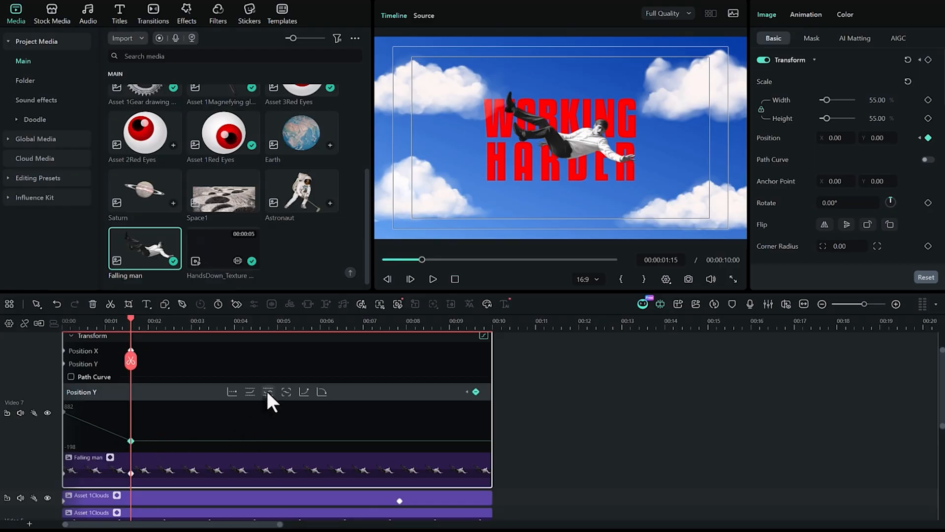
right_click(130, 441)
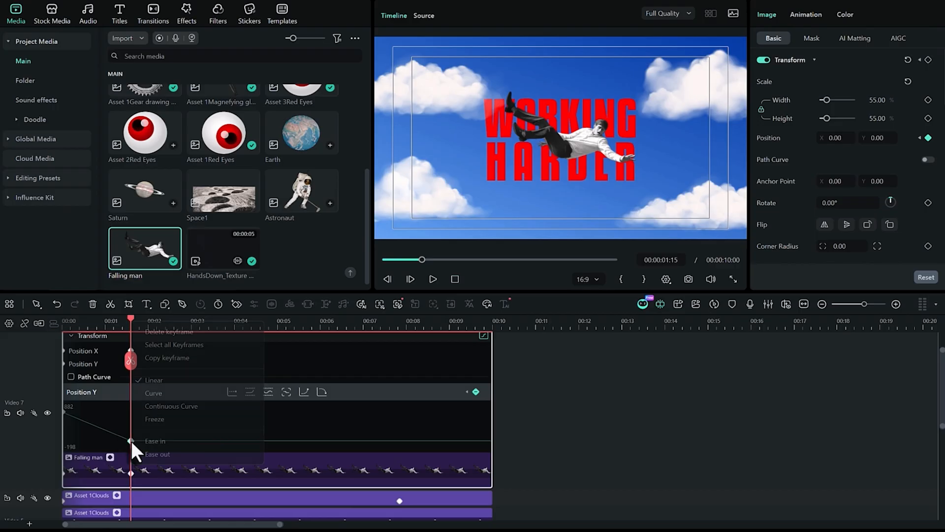
left_click(193, 406)
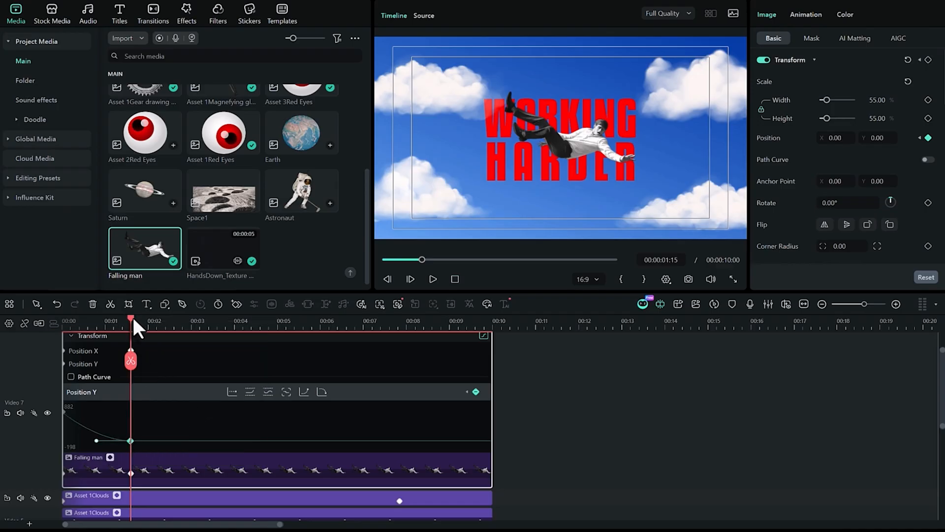
Preview the curved fall and move the Falling man's ending keyframe earlier to about 1.2 seconds.
left_click_drag(131, 318, 64, 323)
key("space")
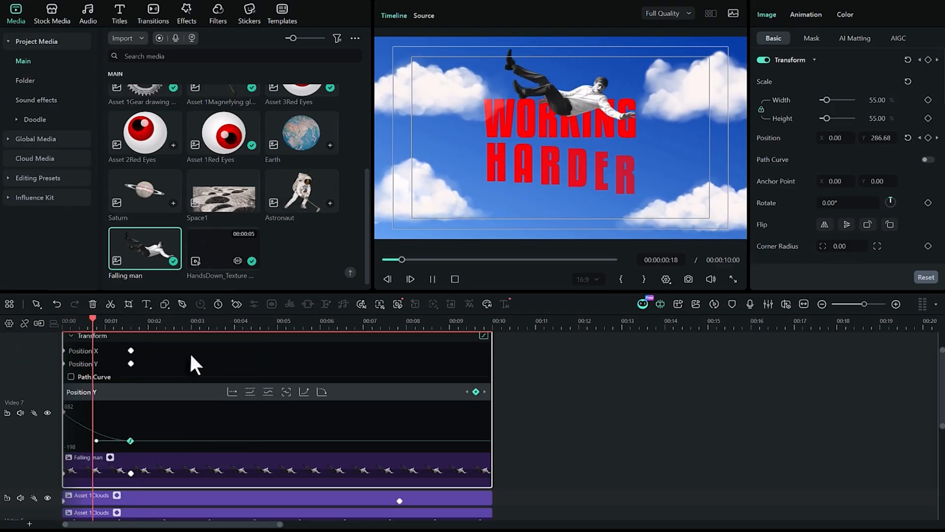
key("space")
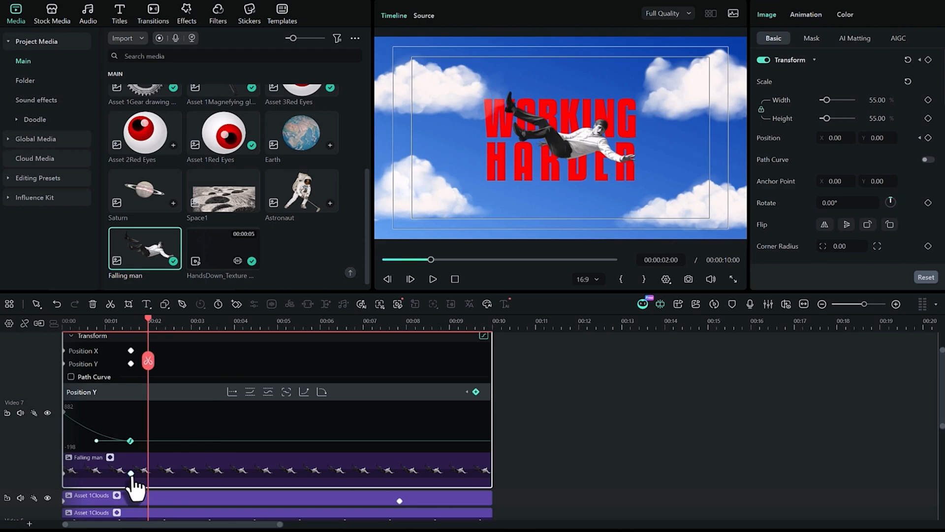
left_click(125, 476)
left_click_drag(113, 473, 113, 473)
Play the Falling man's drop from the timeline start twice to check its speed.
key("Home")
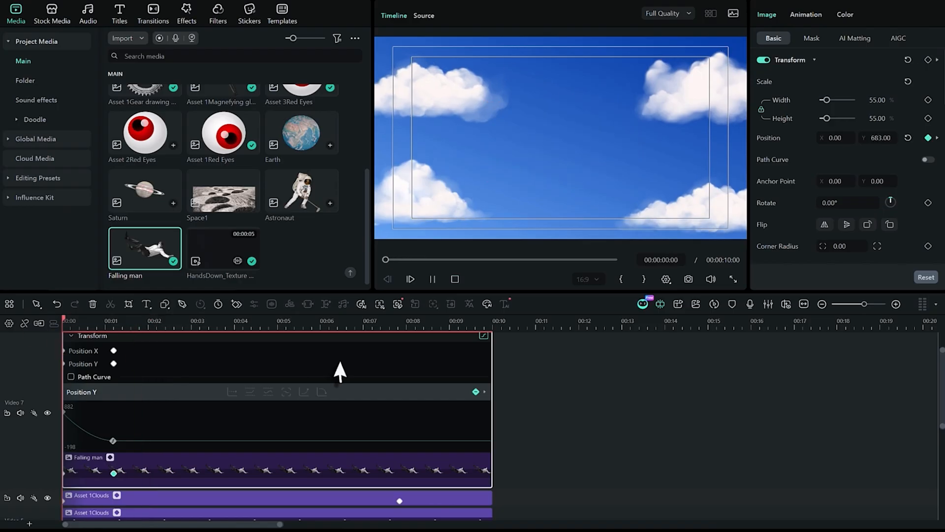
key("space")
key("space")
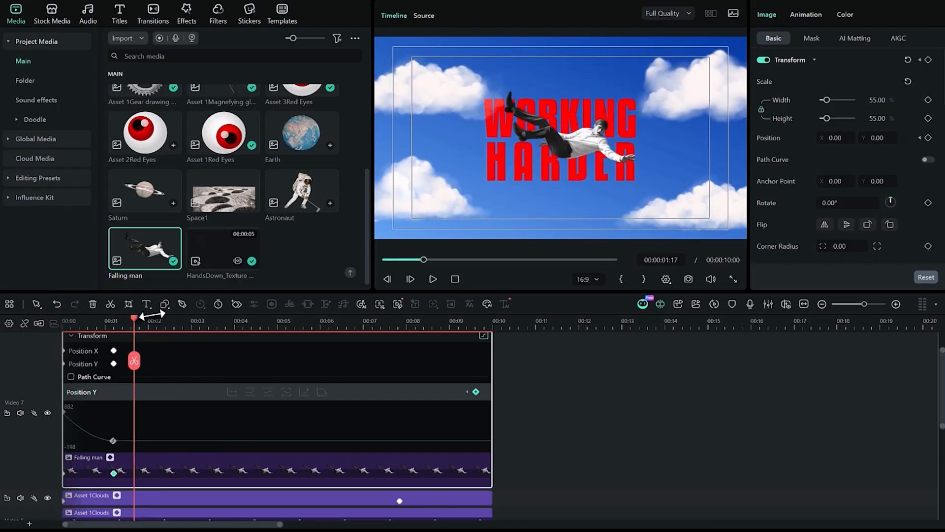
left_click_drag(134, 319, 0, 349)
key("space")
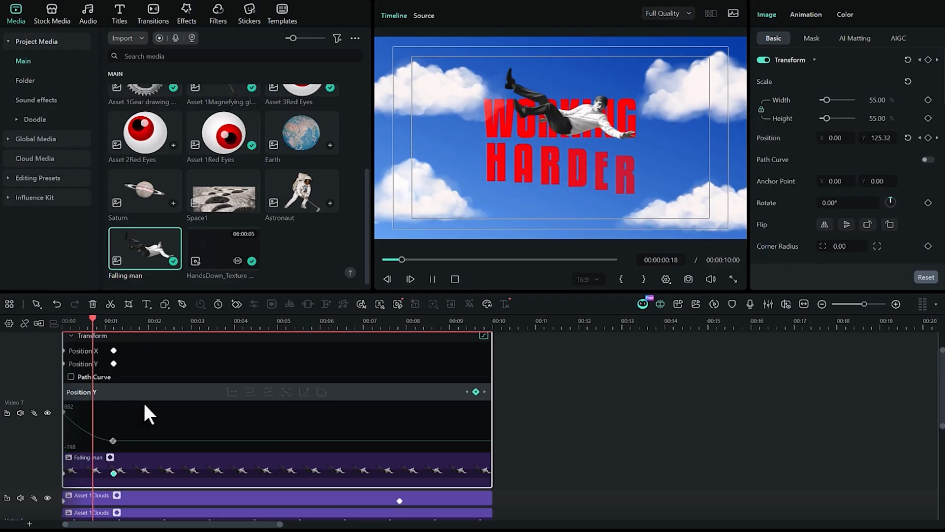
key("space")
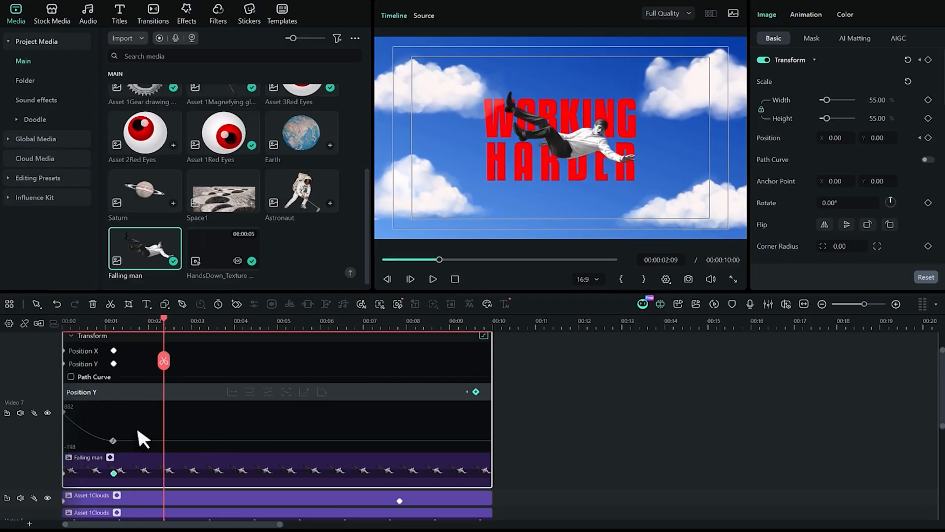
Hide the Falling man's keyframe animation and move it with both Asset 1Clouds clips up one track, freeing the track above the Working title.
right_click(381, 460)
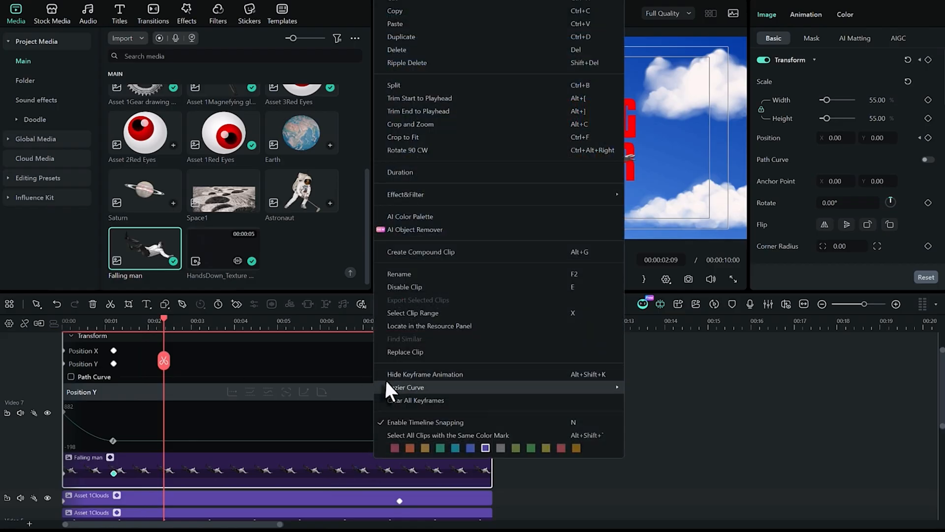
left_click(385, 381)
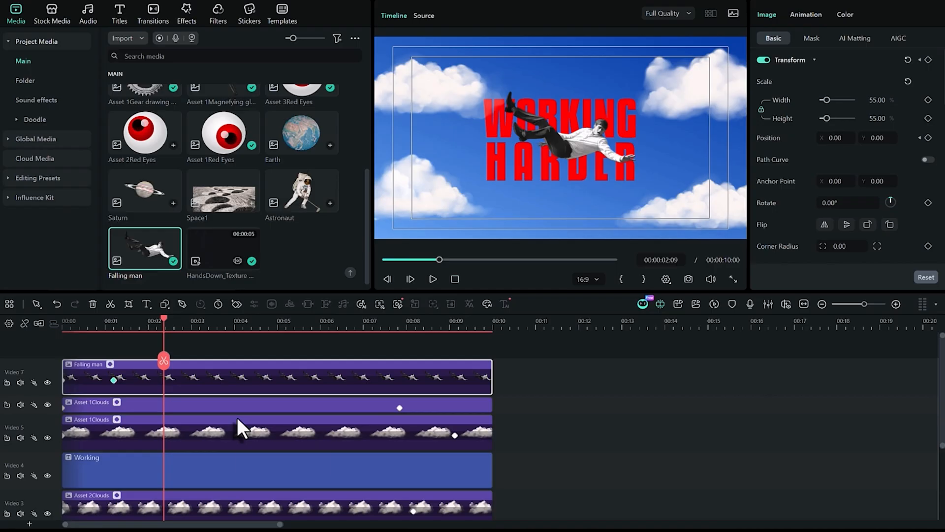
scroll(265, 433, "down", 1)
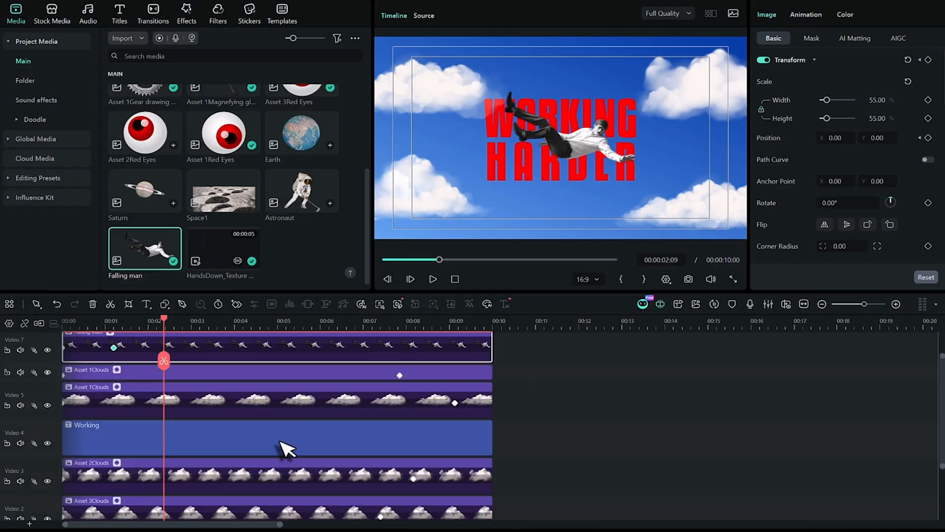
scroll(160, 441, "up", 1)
left_click_drag(551, 365, 298, 439)
left_click_drag(230, 435, 219, 423)
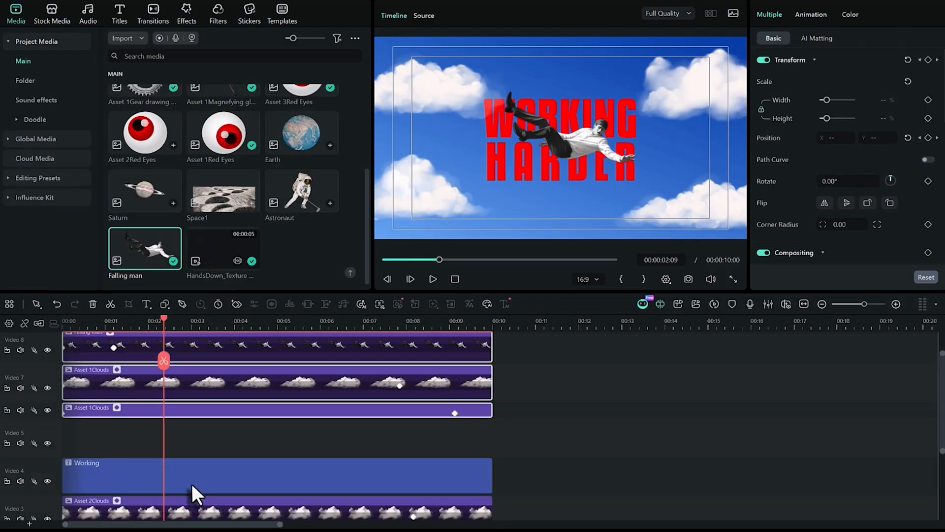
Duplicate the Working title onto the empty Video 5 track and set the copy's font to Epilogue Black Italic.
left_click(193, 479)
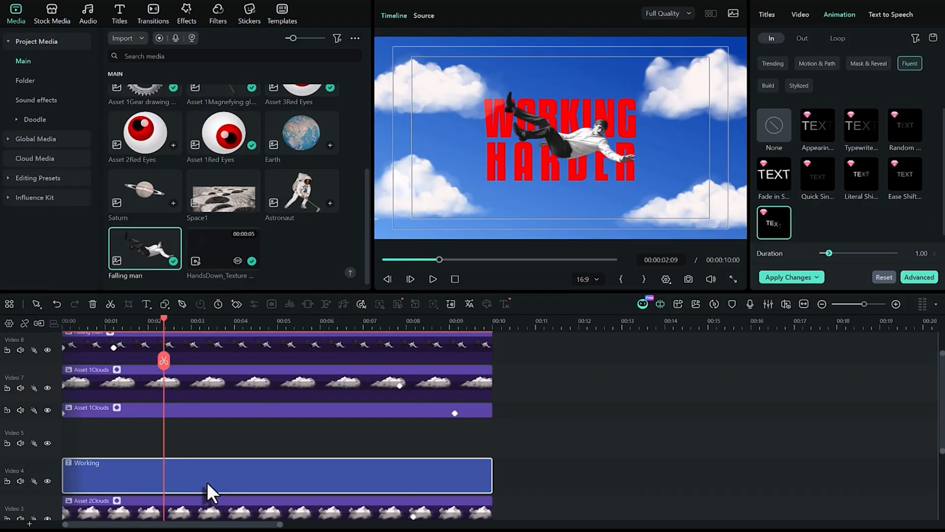
left_click_drag(207, 481, 211, 446)
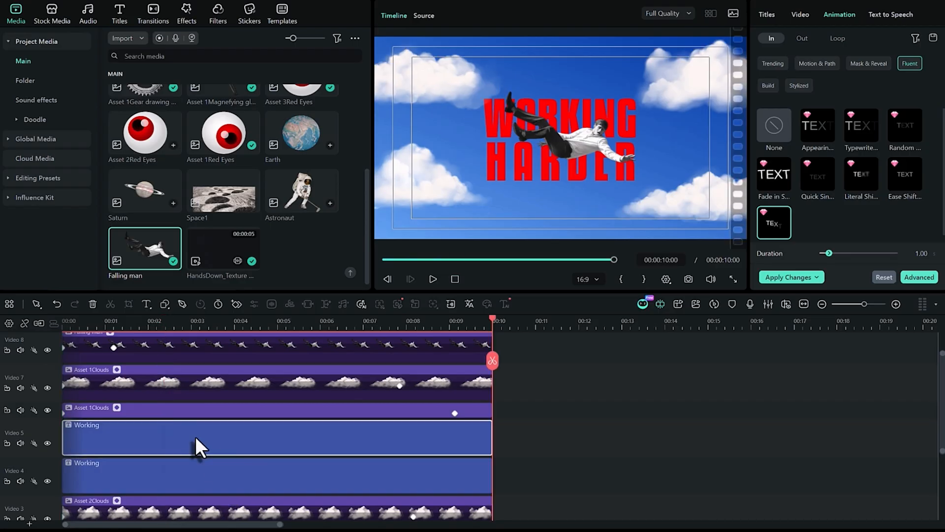
left_click(225, 326)
left_click(768, 15)
left_click(832, 128)
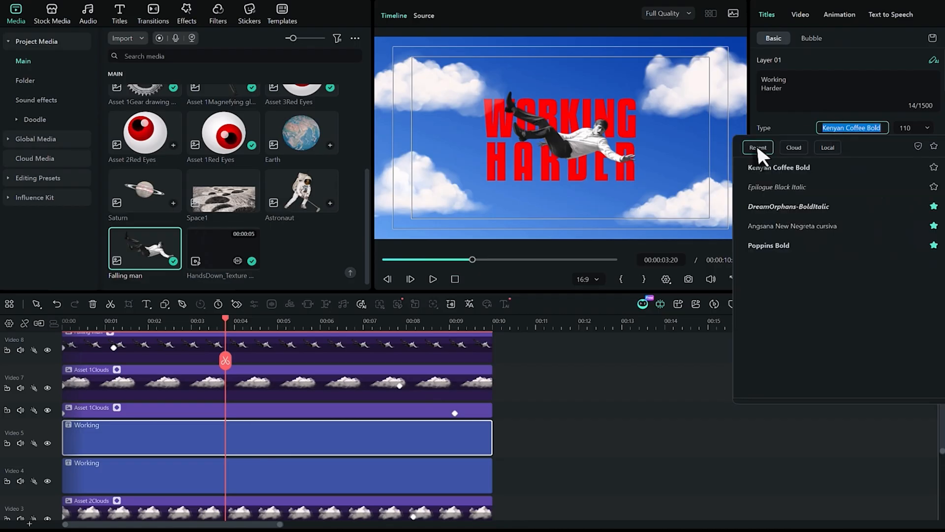
left_click(810, 188)
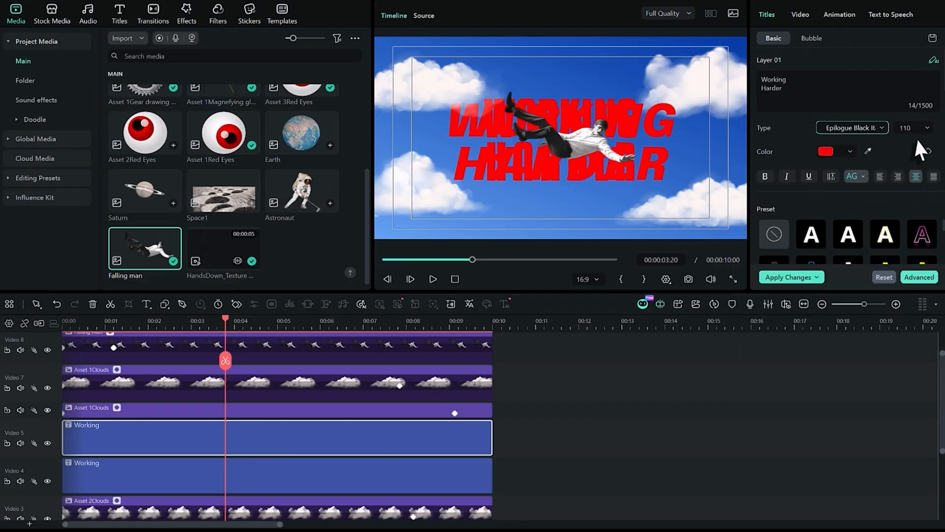
Place the copied title below the original at Position Y -345, with font size 62 and tighter letter spacing.
scroll(817, 224, "down", 4)
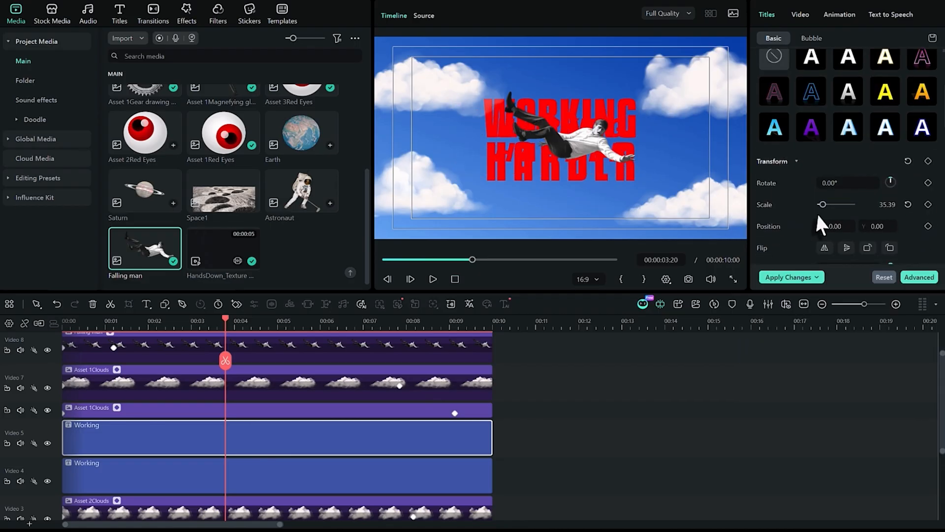
left_click_drag(883, 228, 857, 226)
scroll(785, 153, "up", 4)
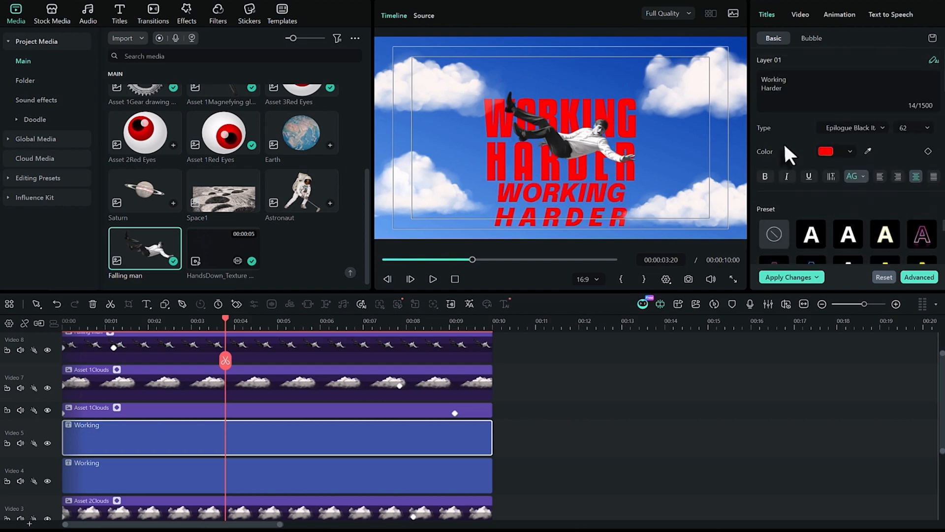
scroll(758, 239, "down", 4)
left_click(829, 187)
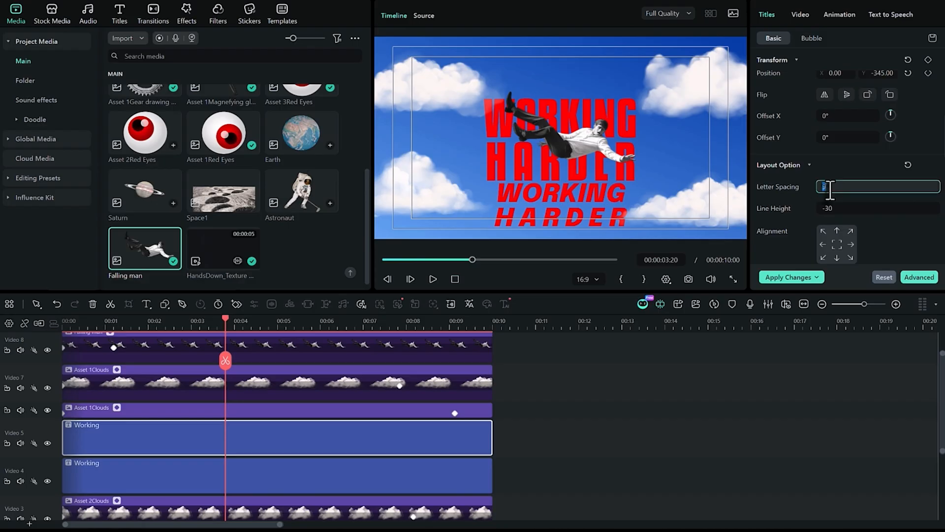
Replace the copied title's text with "isn't the solution".
scroll(829, 189, "up", 4)
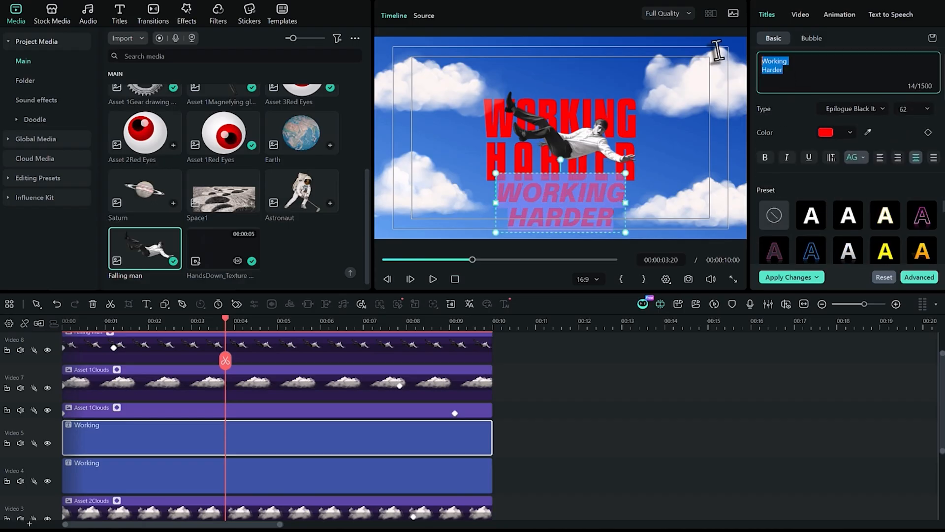
type("isn't")
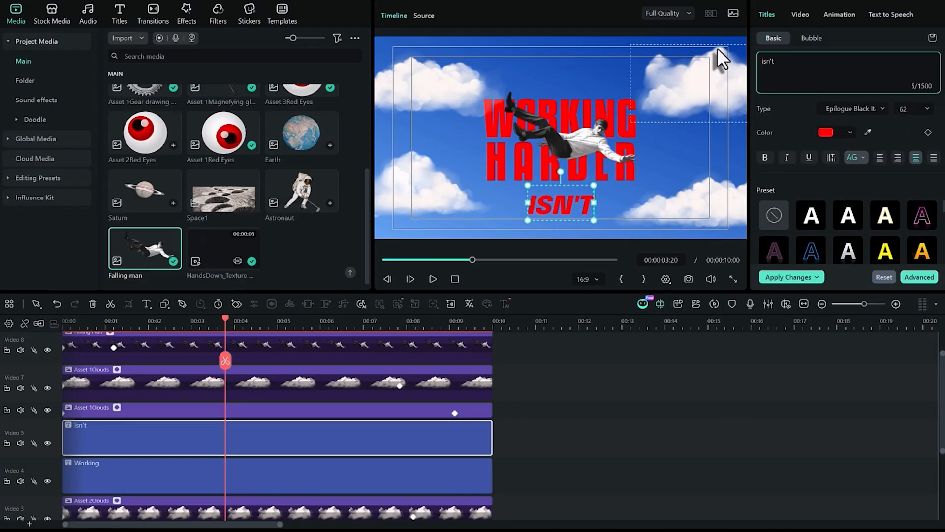
type(" the")
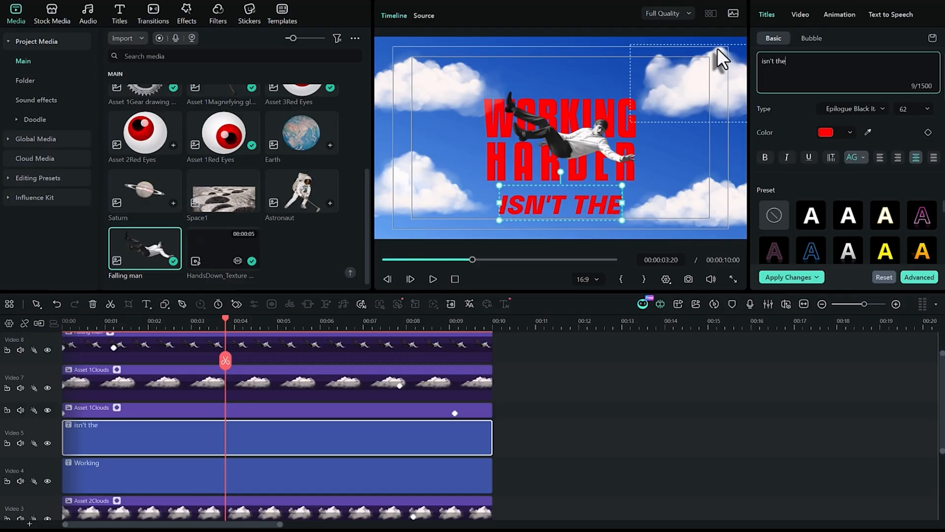
type(" s")
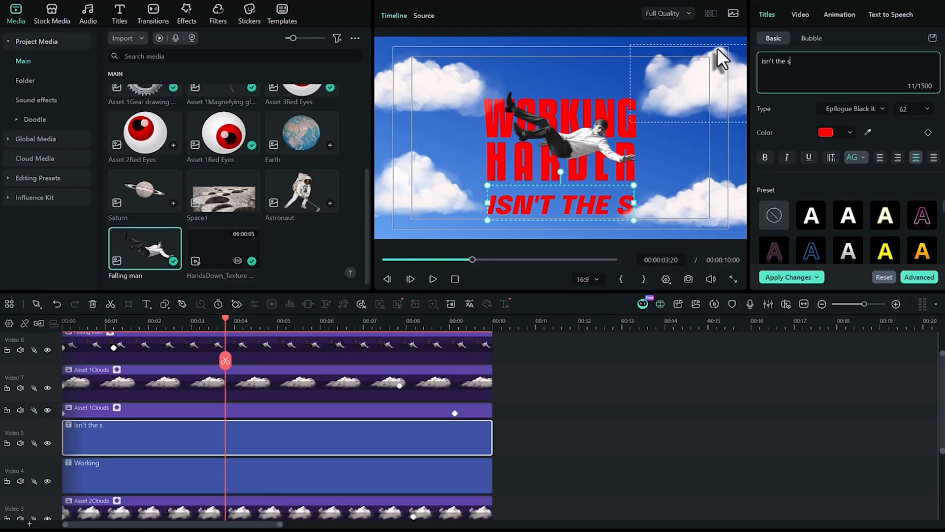
type("olution")
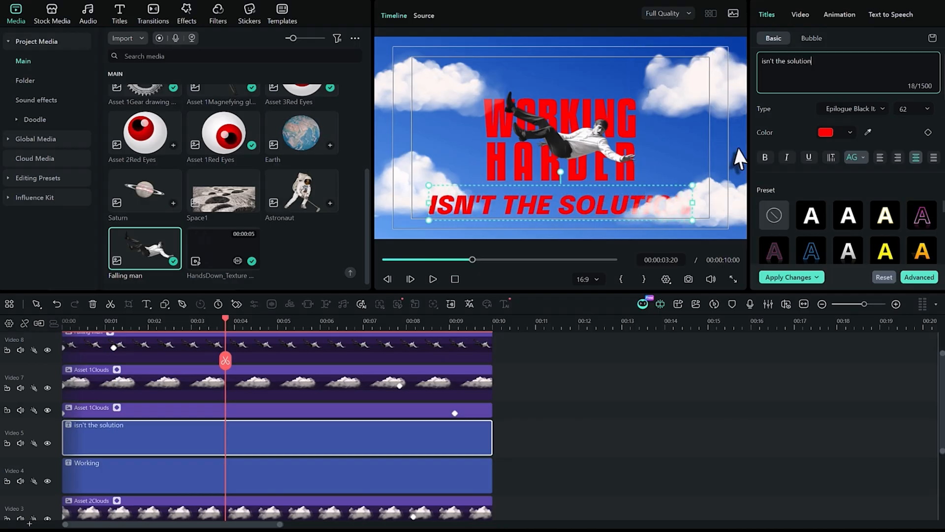
Set the "isn't the solution" title's font size to 36 and raise it to Position Y -283.
scroll(908, 109, "down", 18)
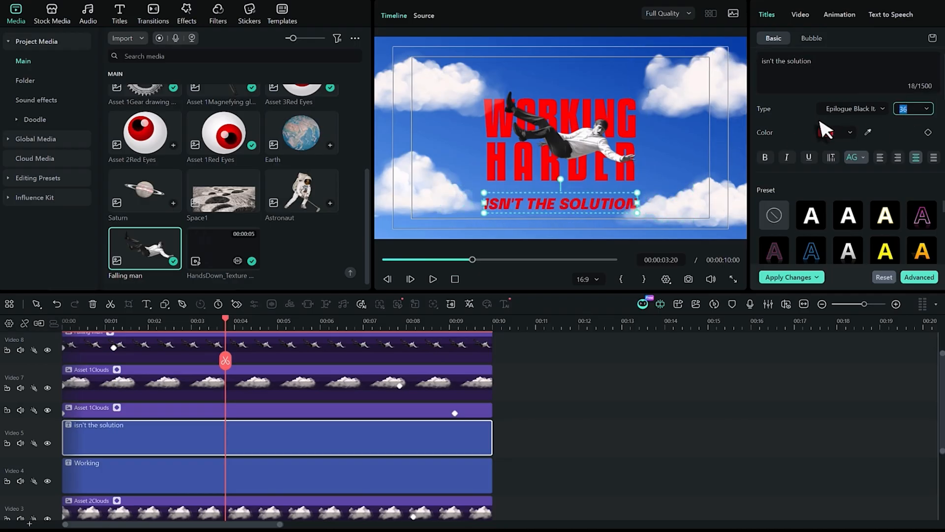
scroll(758, 209, "down", 2)
scroll(757, 202, "down", 2)
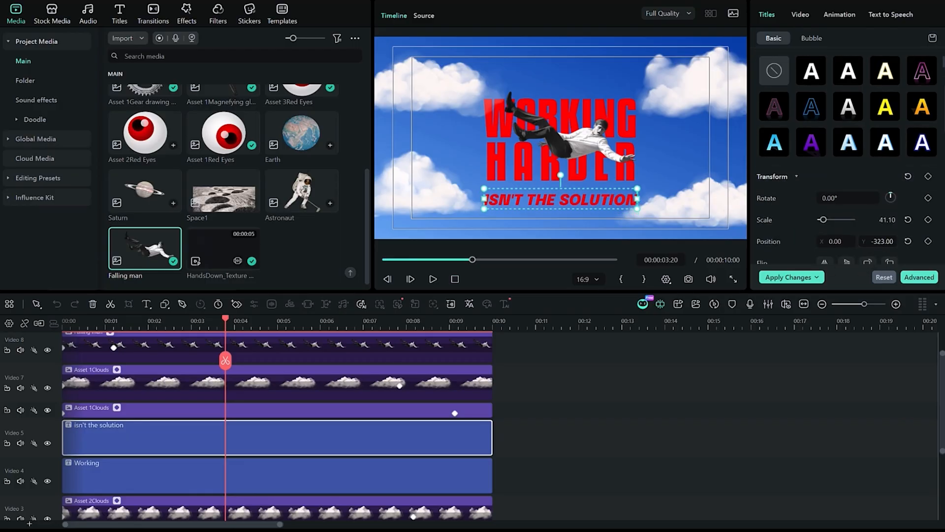
Trim the start of the "isn't the solution" title clip to 00:00:01:00.
left_click_drag(229, 320, 198, 320)
left_click_drag(141, 331, 101, 342)
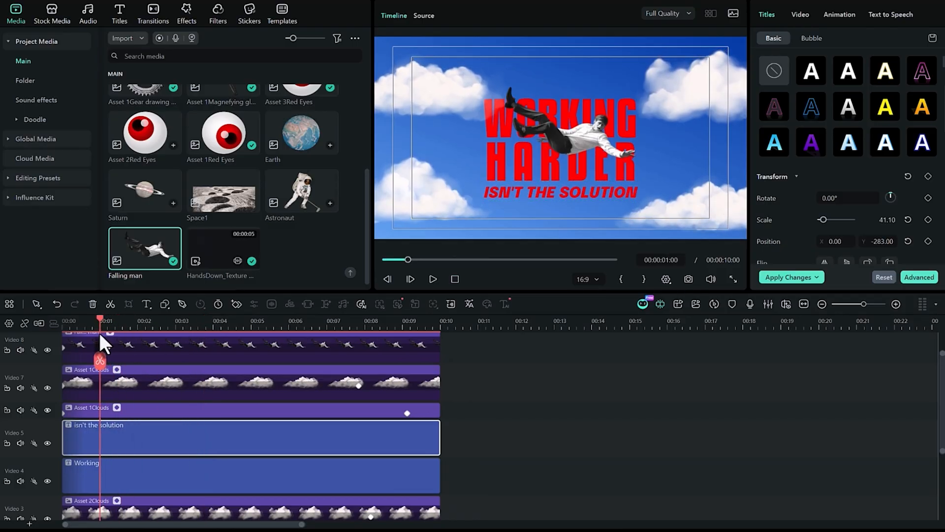
left_click_drag(70, 441, 100, 443)
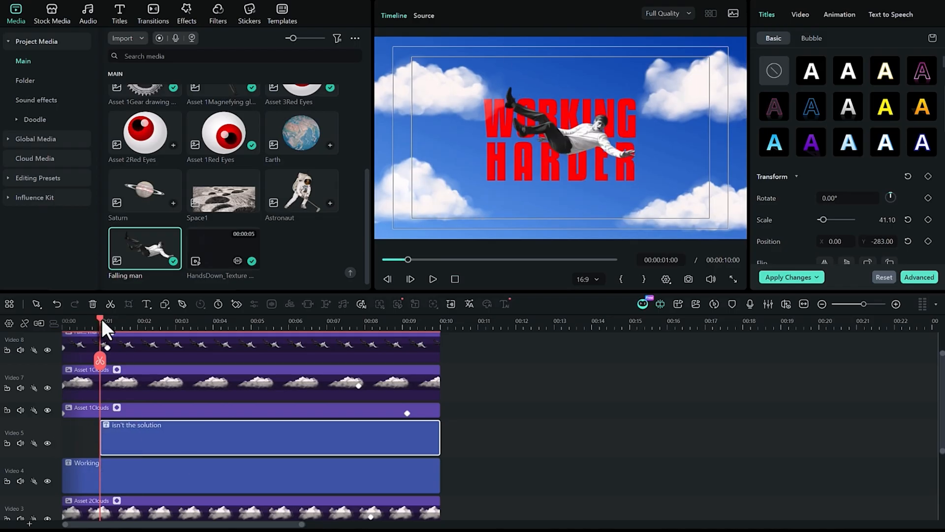
Play the scene from the start twice to check the timing of the second title against the falling man.
key("Home")
key("space")
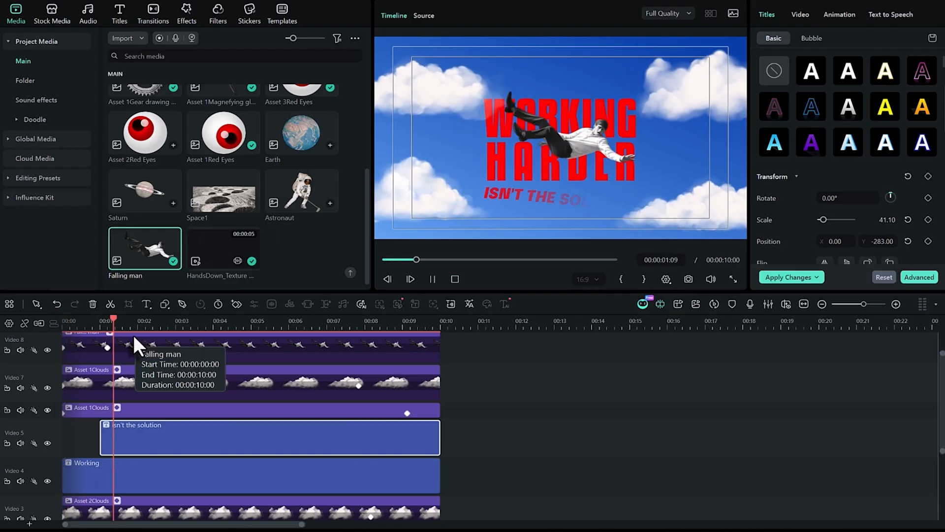
key("space")
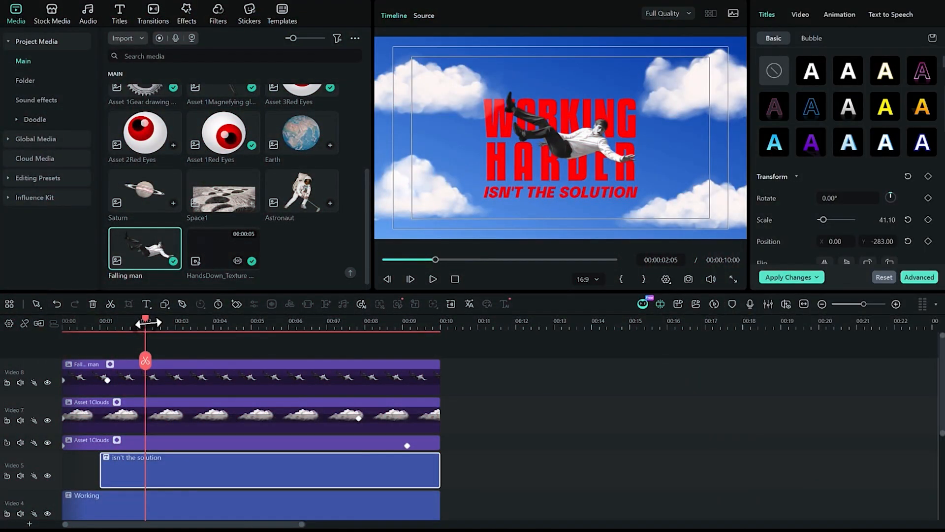
left_click_drag(146, 318, 40, 321)
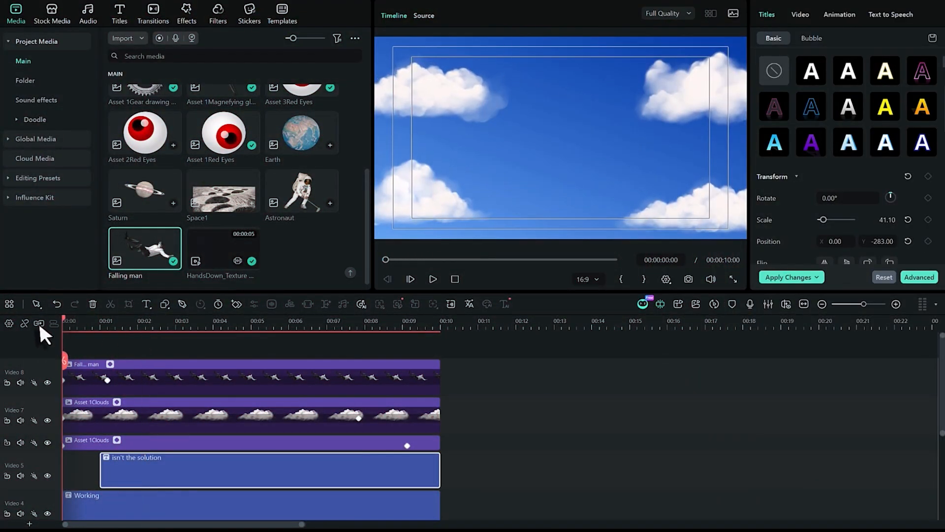
key("space")
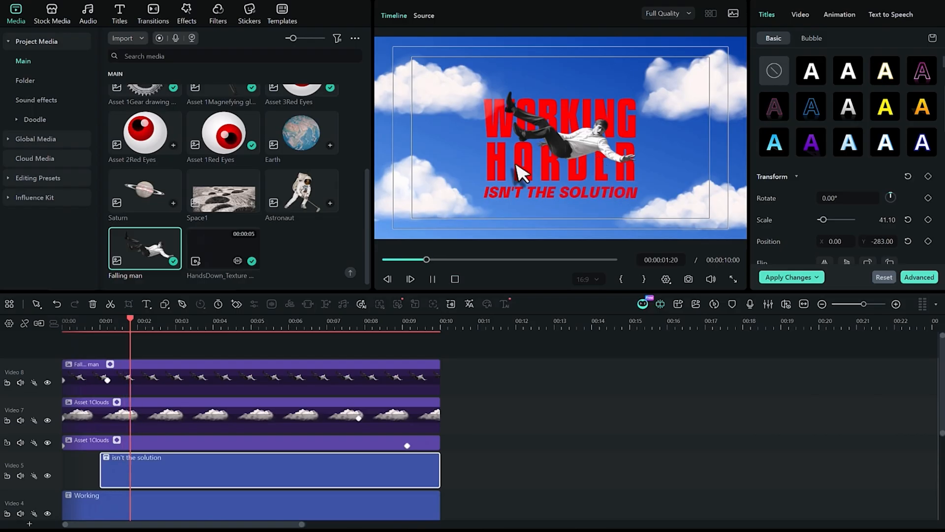
key("space")
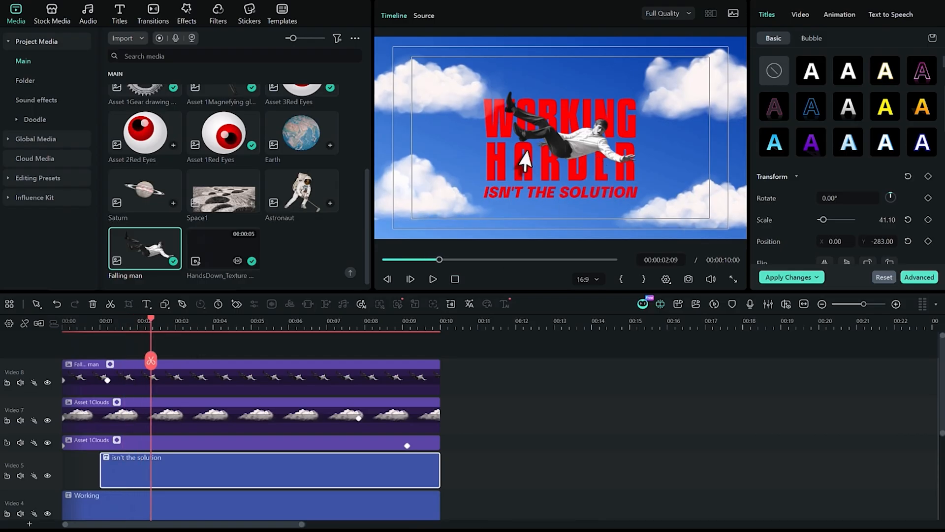
Apply the Mild Shake effect to the Falling man clip and preview it from the timeline start.
left_click(173, 379)
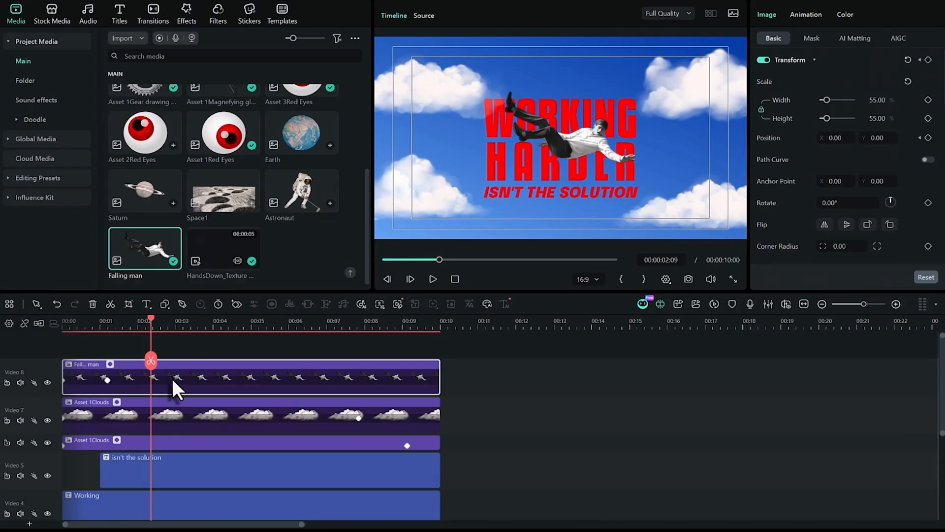
left_click(189, 12)
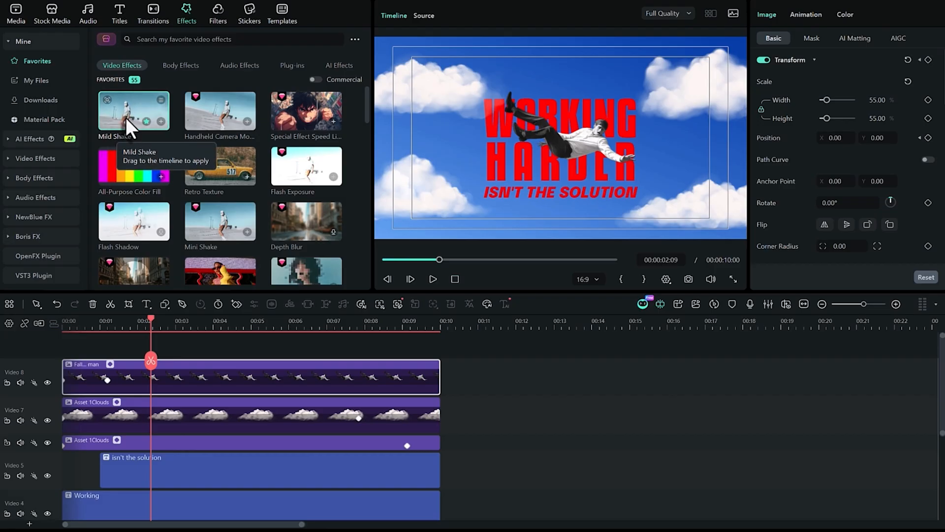
left_click_drag(127, 116, 123, 370)
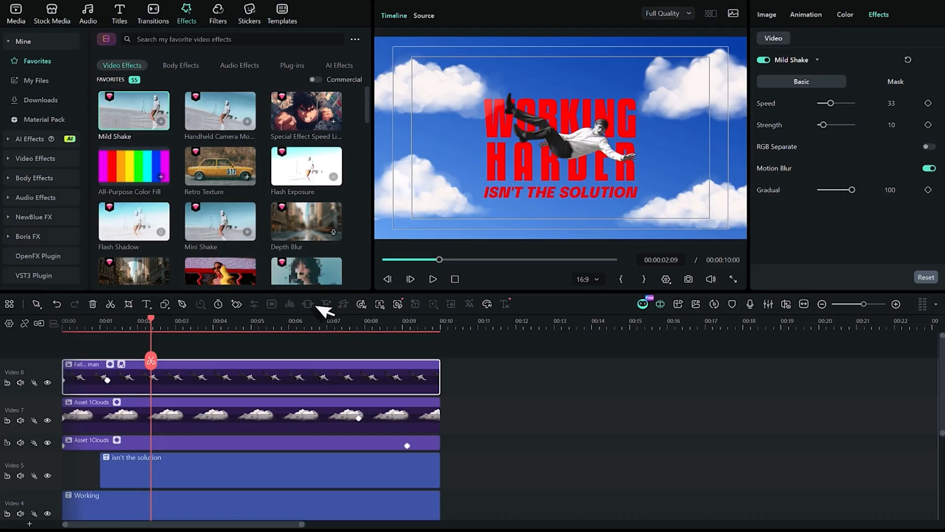
left_click_drag(152, 320, 63, 323)
key("space")
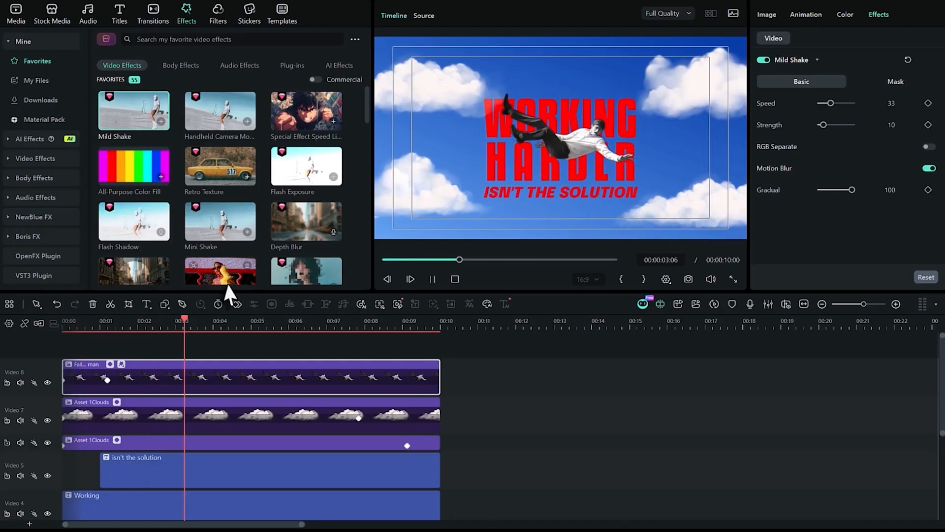
key("space")
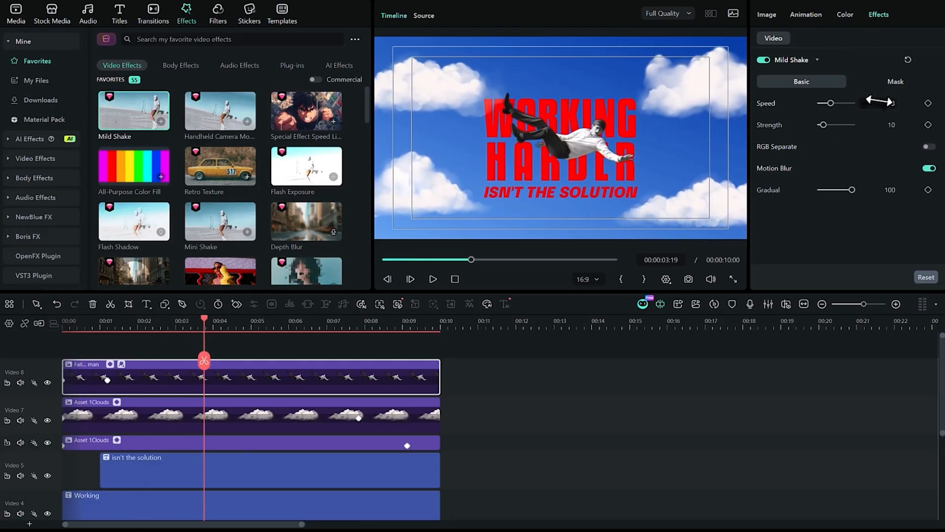
Set the Mild Shake effect's Speed to 50 and Strength to 5, and preview the shake from the timeline start.
type("50")
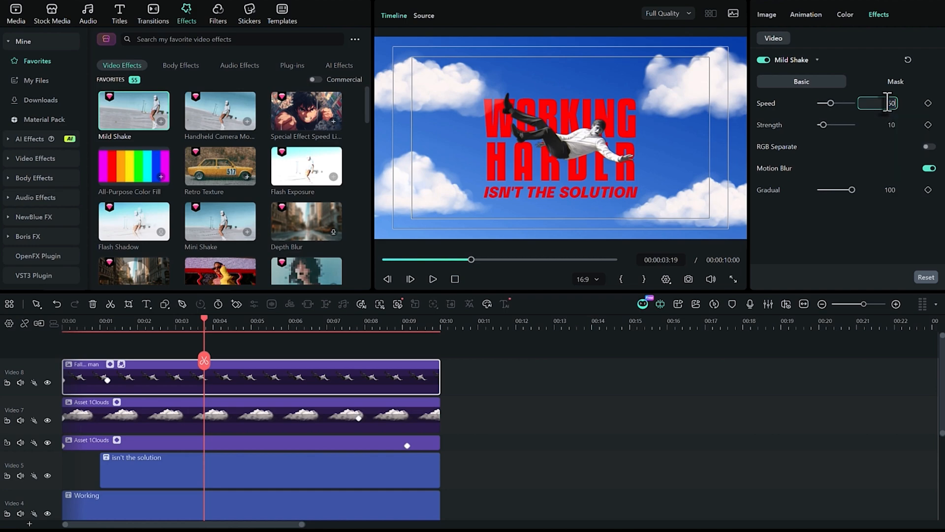
key("Return")
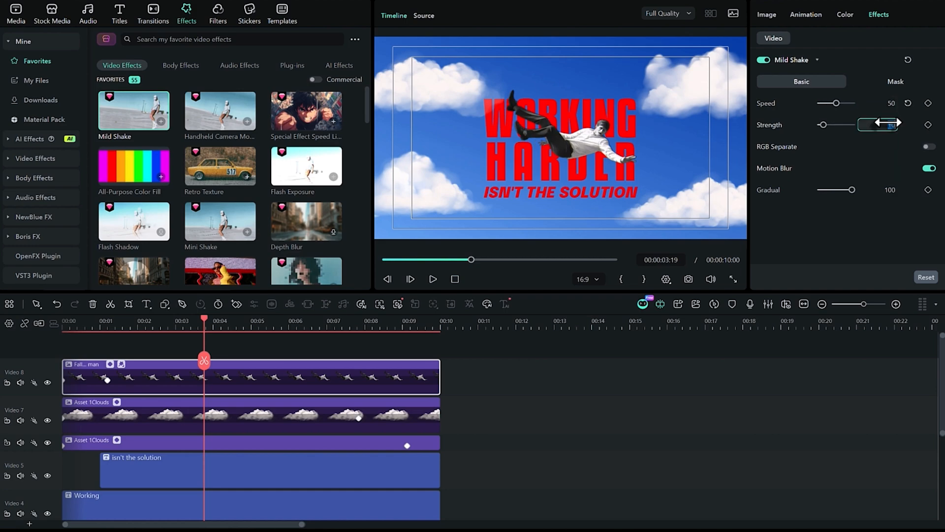
type("5")
key("Return")
left_click_drag(205, 322, 63, 344)
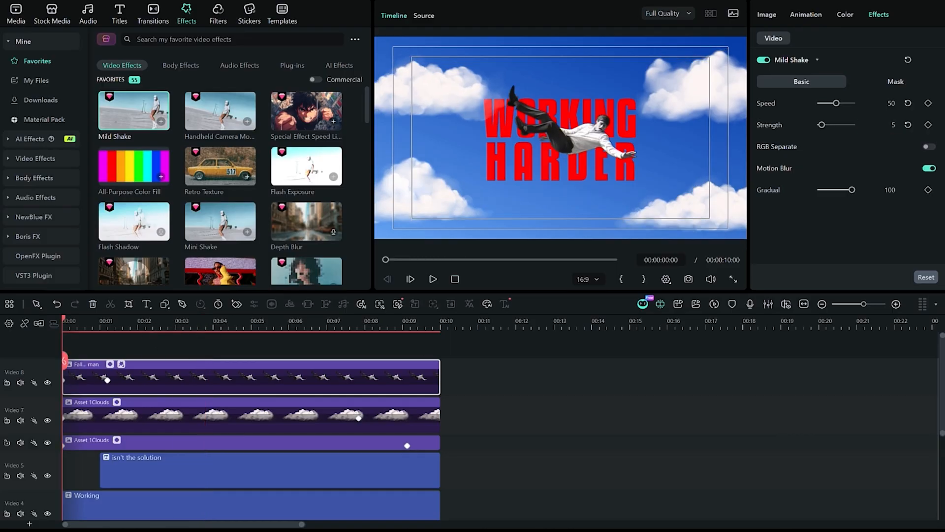
key("space")
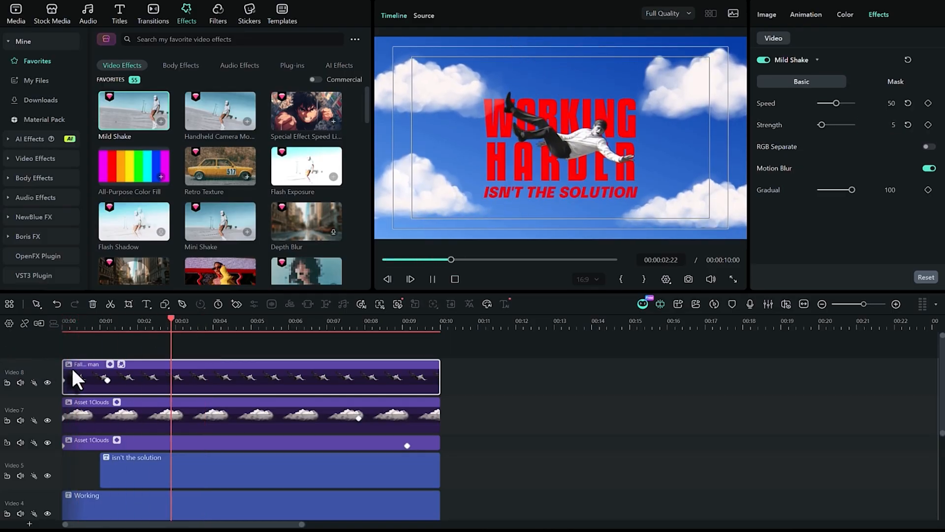
key("space")
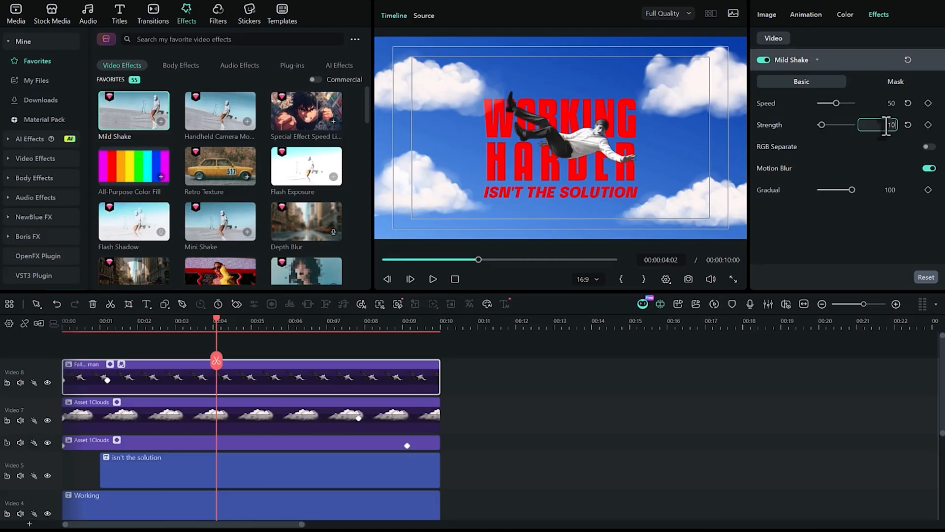
Set the Mild Shake effect's Strength to 10 and preview the shake from the timeline start.
key("Return")
left_click_drag(223, 316, 65, 372)
key("space")
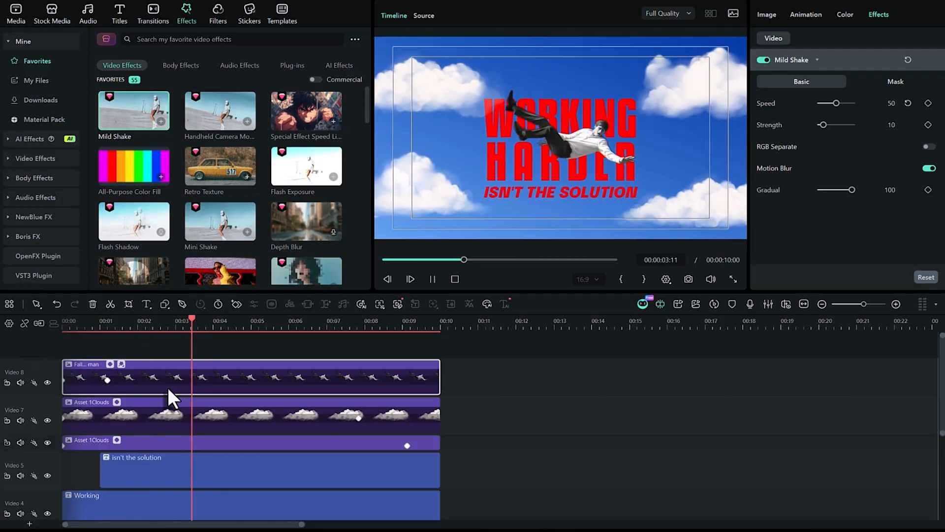
key("space")
Turn off Motion Blur in the falling man's Mild Shake effect and preview the scene from the start.
left_click(929, 168)
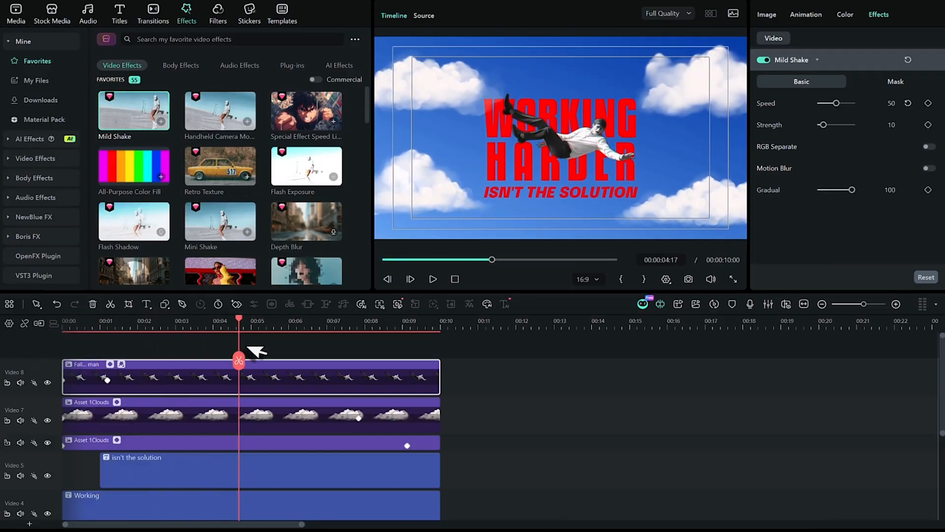
left_click_drag(244, 319, 64, 340)
key("space")
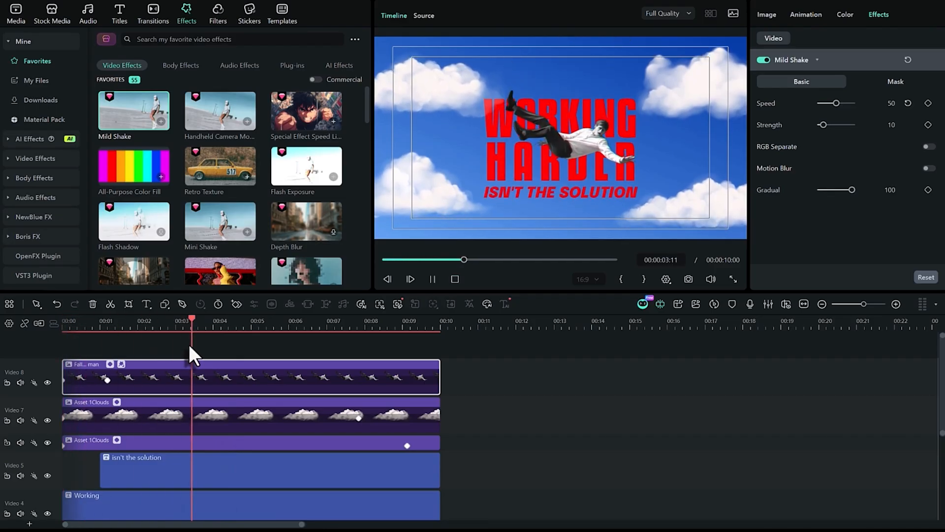
key("space")
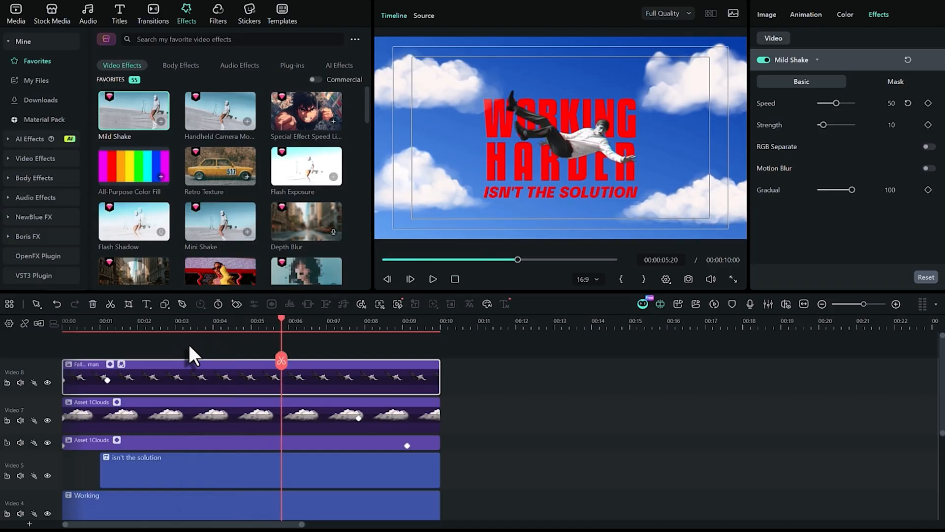
Select the Working title clip and hide the Video 8 track holding the falling man.
scroll(182, 393, "down", 1)
left_click(163, 471)
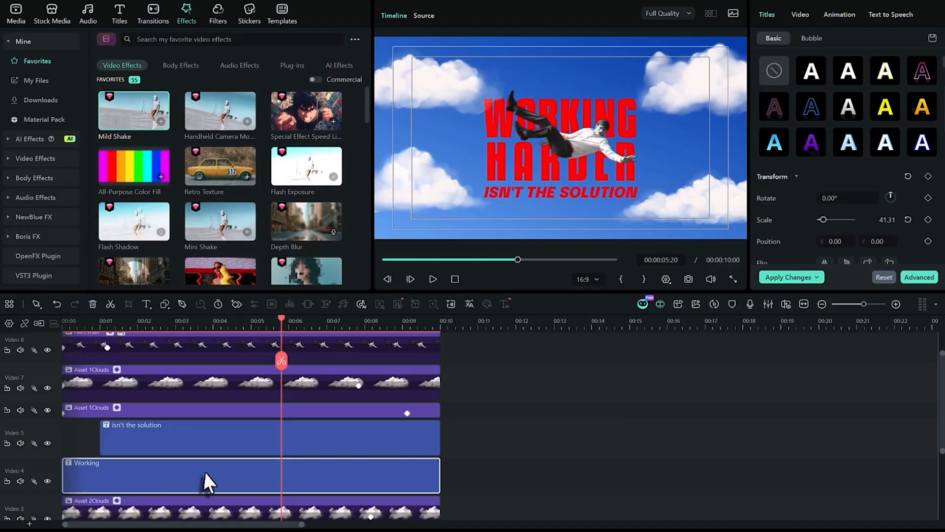
scroll(47, 374, "up", 1)
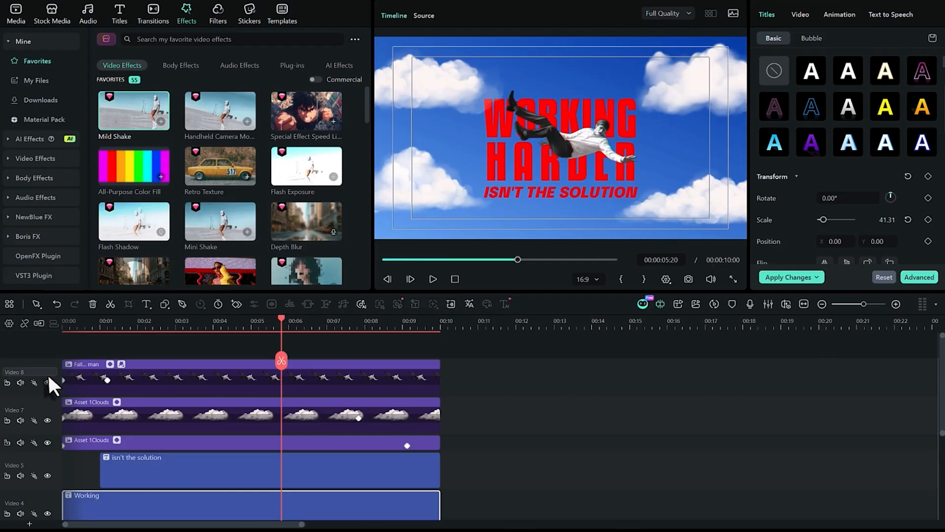
left_click(47, 382)
scroll(187, 477, "down", 1)
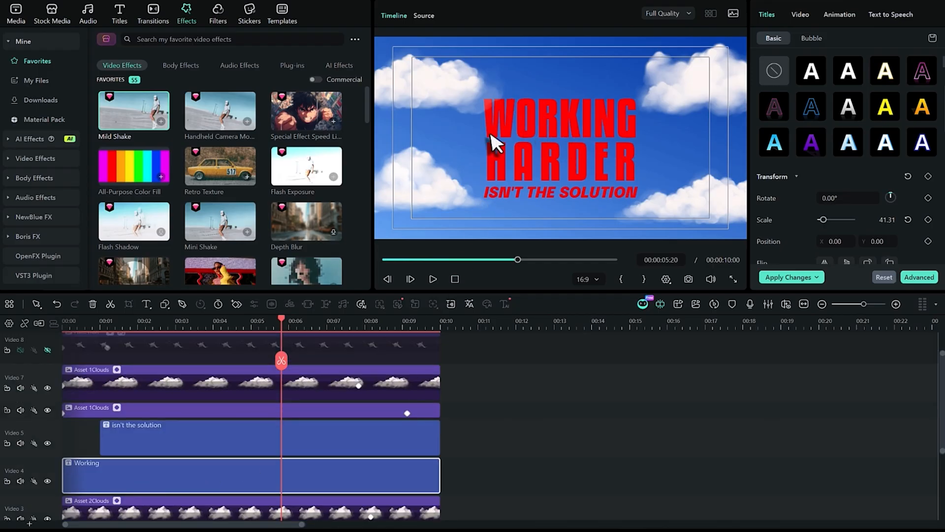
Create a compound clip named "Title 1" from the Working title clip.
scroll(177, 454, "down", 1)
right_click(239, 456)
left_click(277, 300)
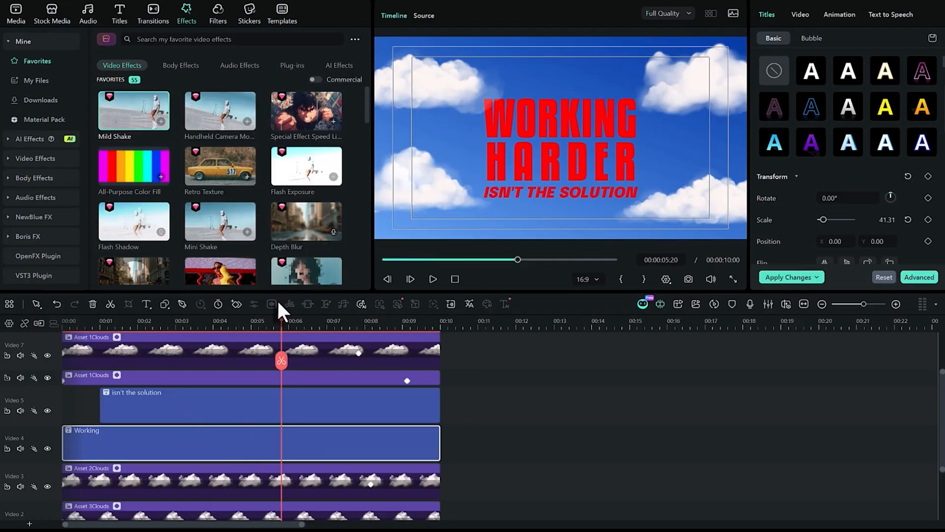
key("BackSpace")
type("title 1")
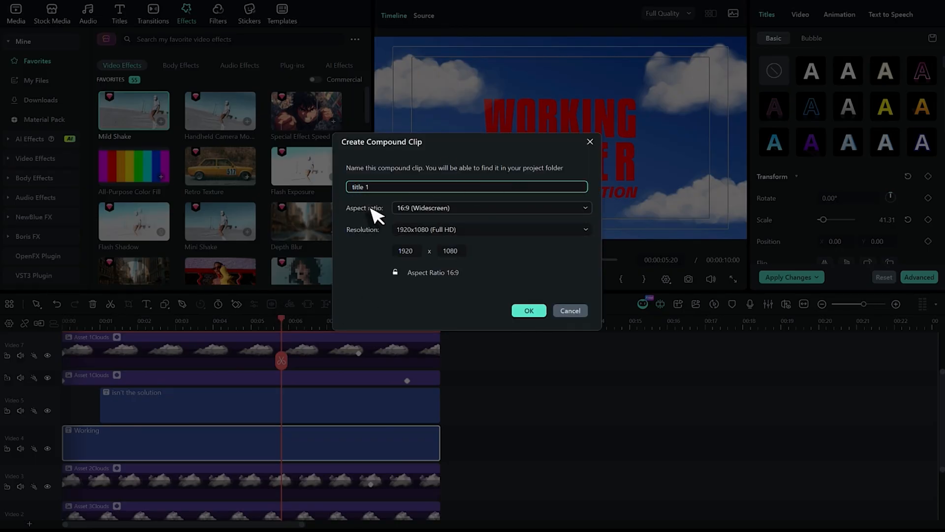
left_click(353, 187)
key("BackSpace")
type("T")
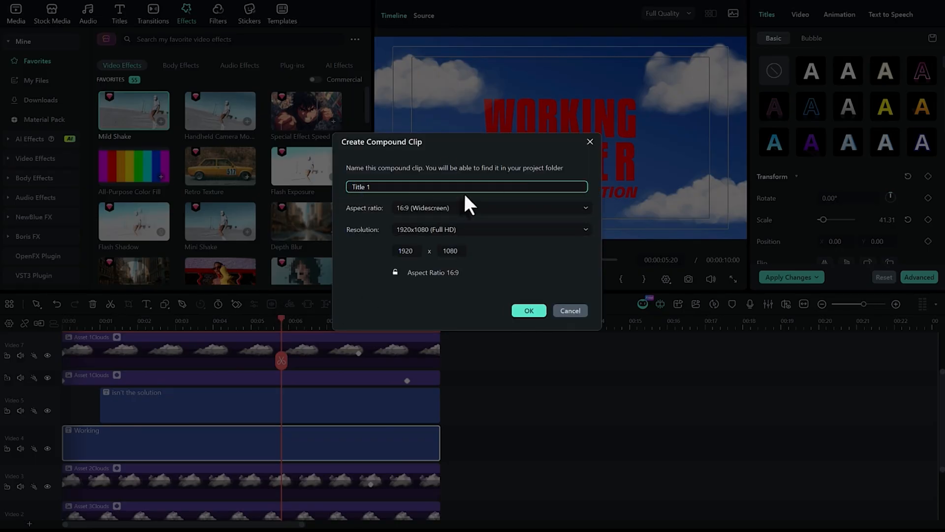
left_click(527, 310)
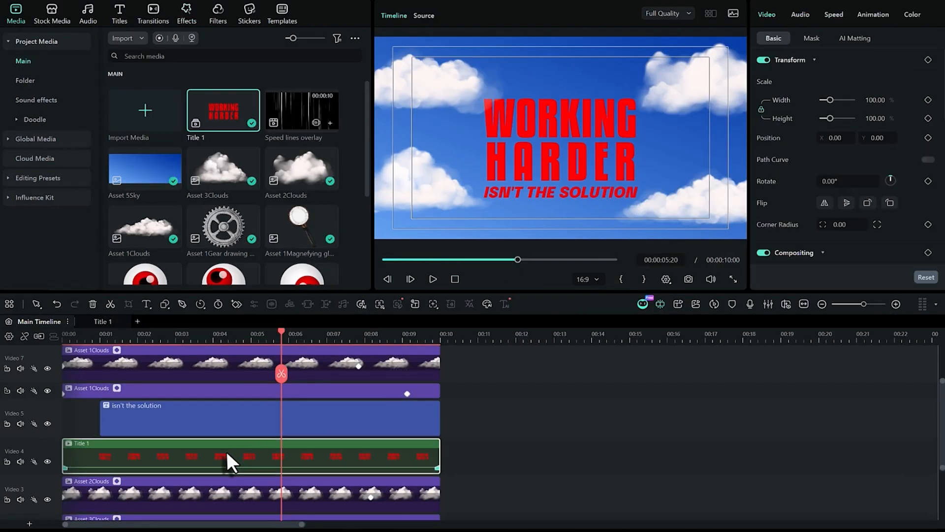
Enable the shadow on the Title 1 compound clip as an Inner Shadow with the Tiled preset.
scroll(783, 179, "down", 5)
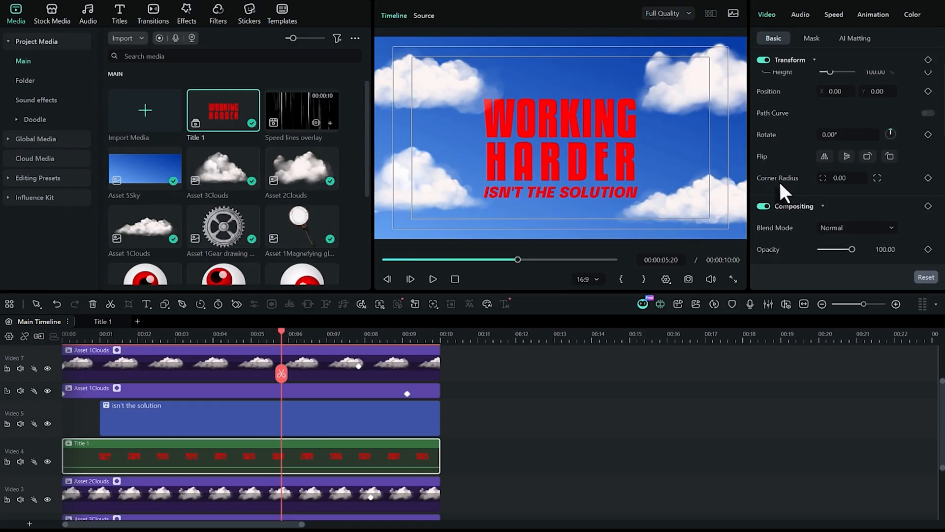
scroll(775, 187, "down", 1)
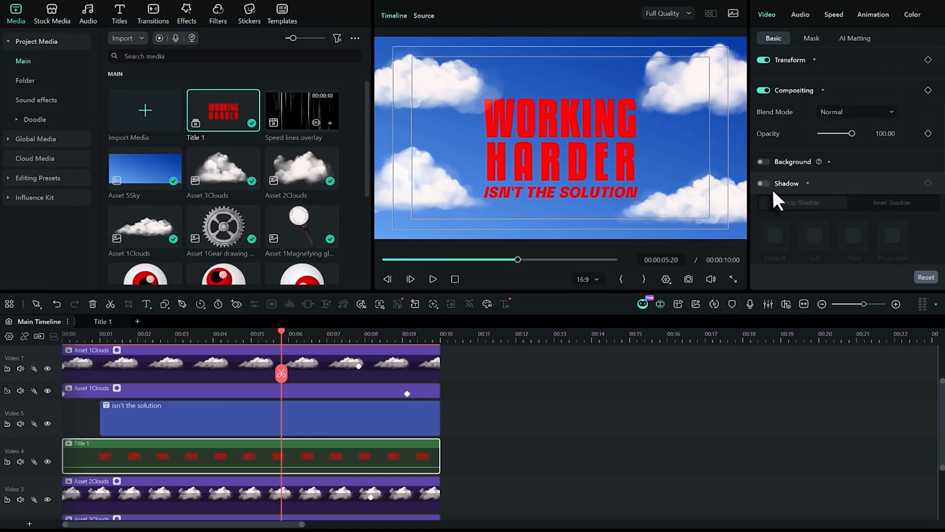
left_click(763, 182)
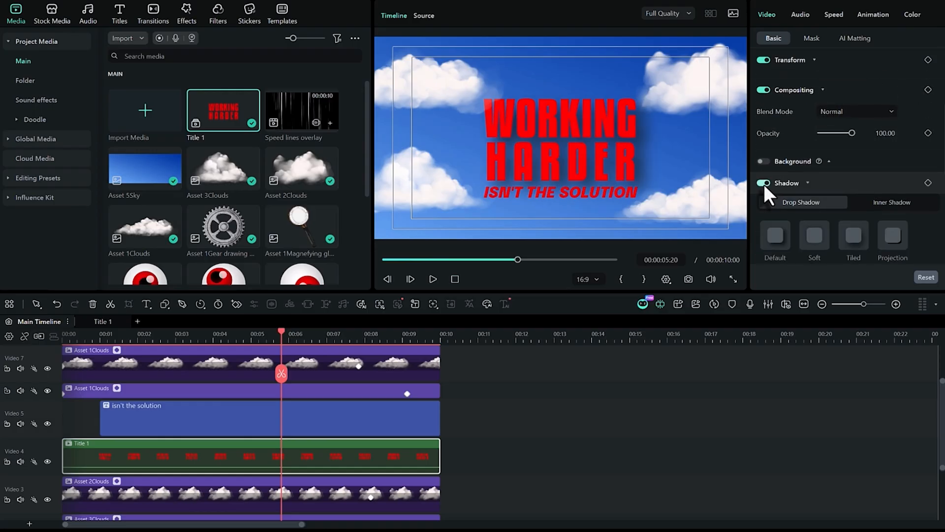
left_click(875, 203)
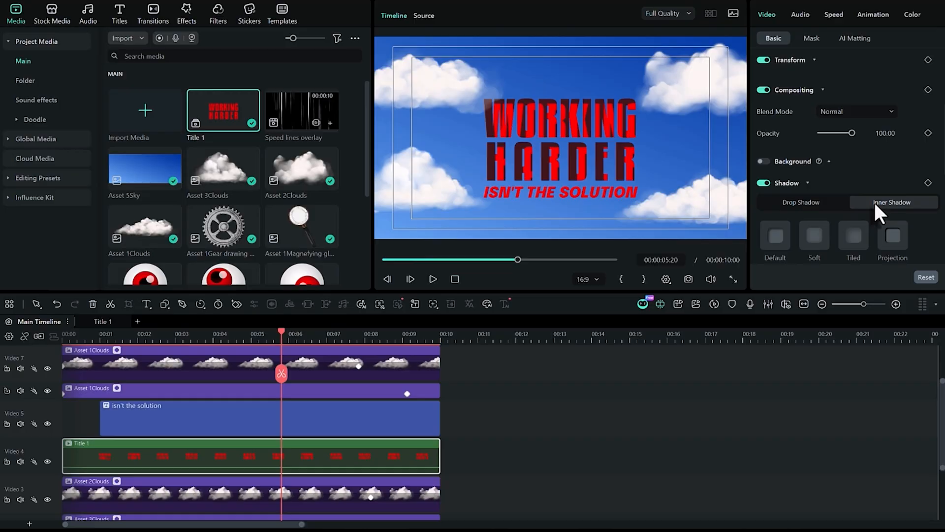
left_click(854, 235)
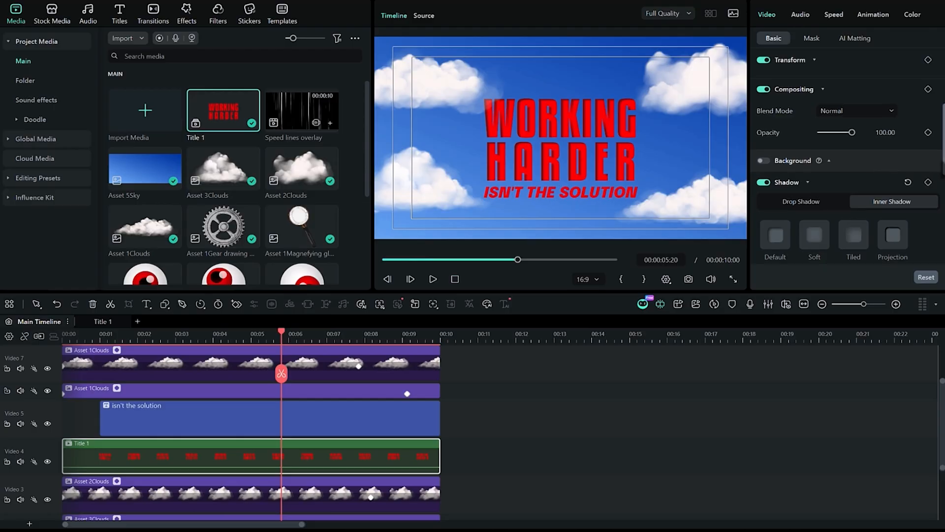
scroll(886, 170, "down", 3)
left_click(843, 148)
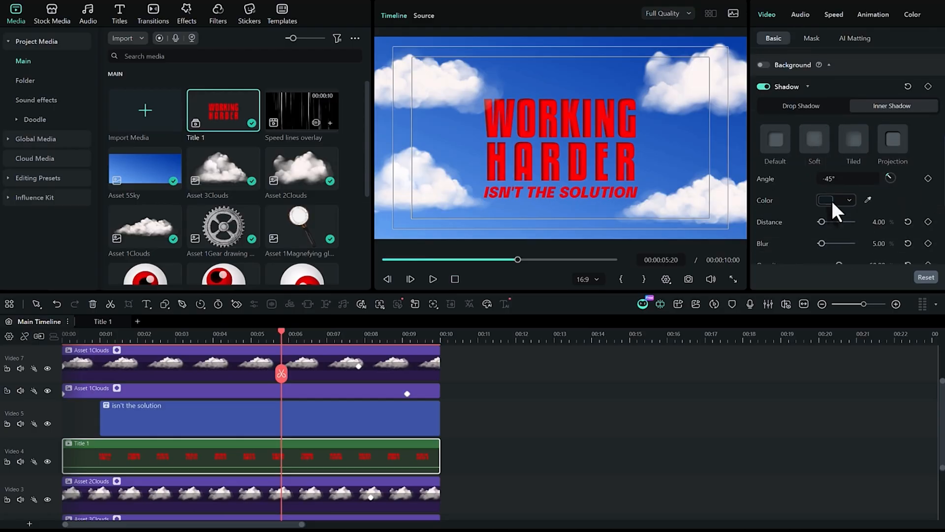
Set the Title 1 inner shadow's color to white and its Blur to 10.
left_click(827, 199)
left_click(924, 153)
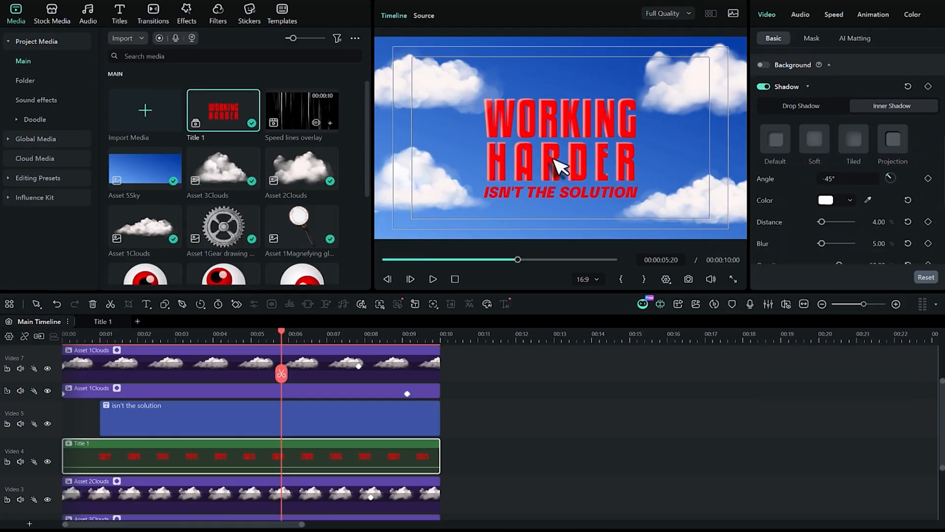
scroll(781, 243, "down", 1)
left_click(877, 220)
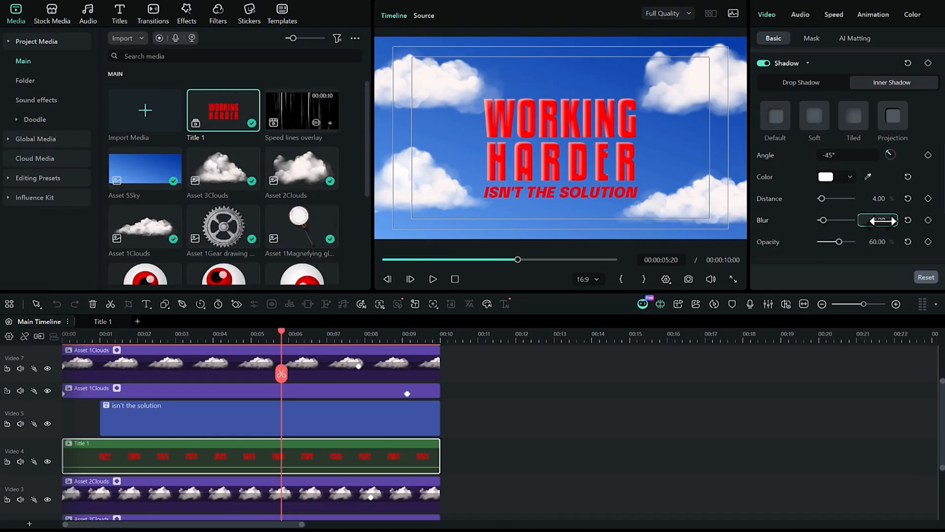
left_click(805, 215)
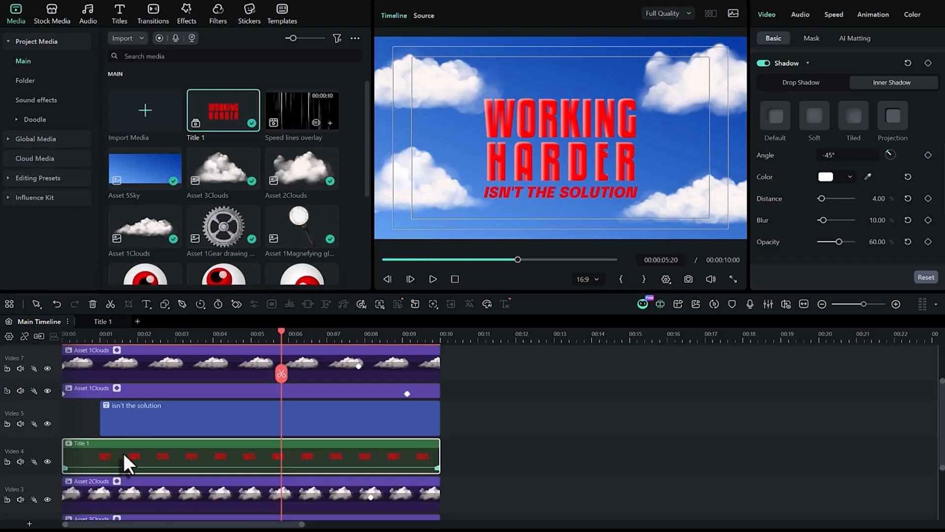
Open the Title 1 compound clip and add a Mild Shake effect above the Working title, spanning its full 10 seconds.
double_click(100, 452)
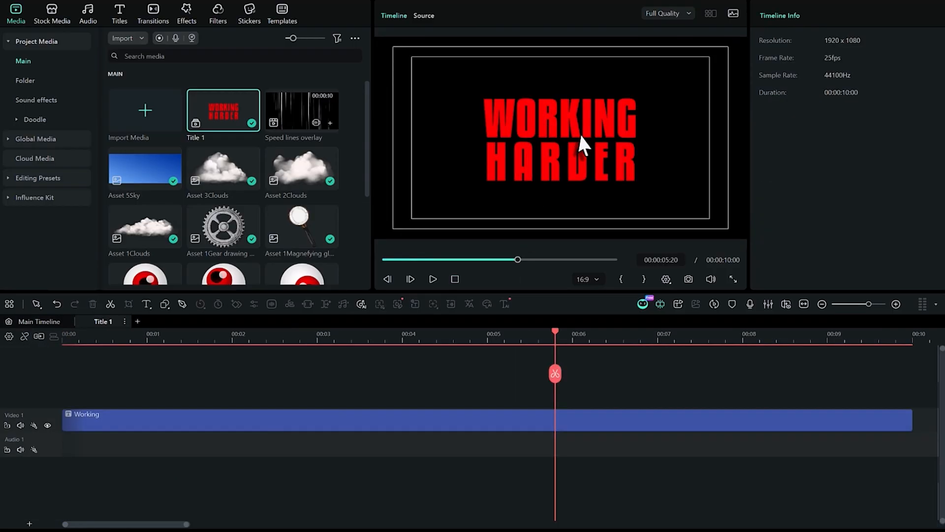
left_click(190, 18)
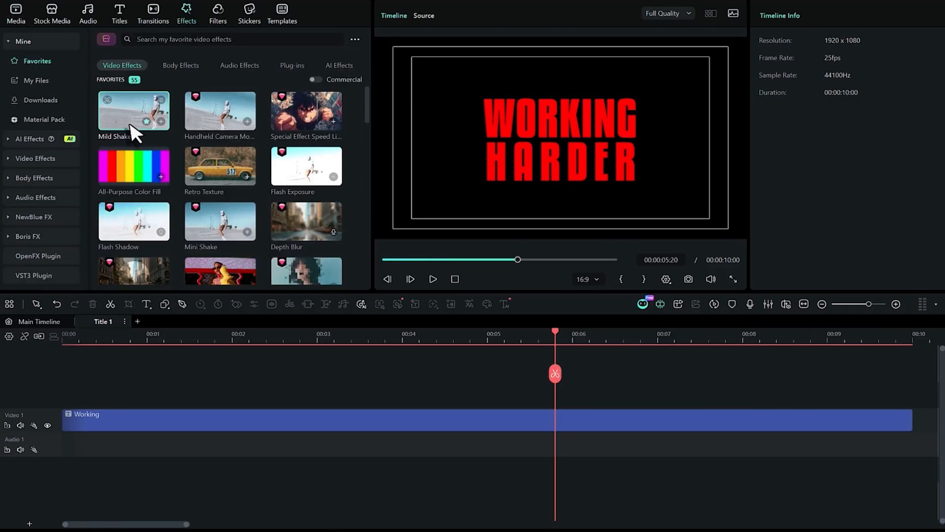
left_click_drag(132, 123, 39, 406)
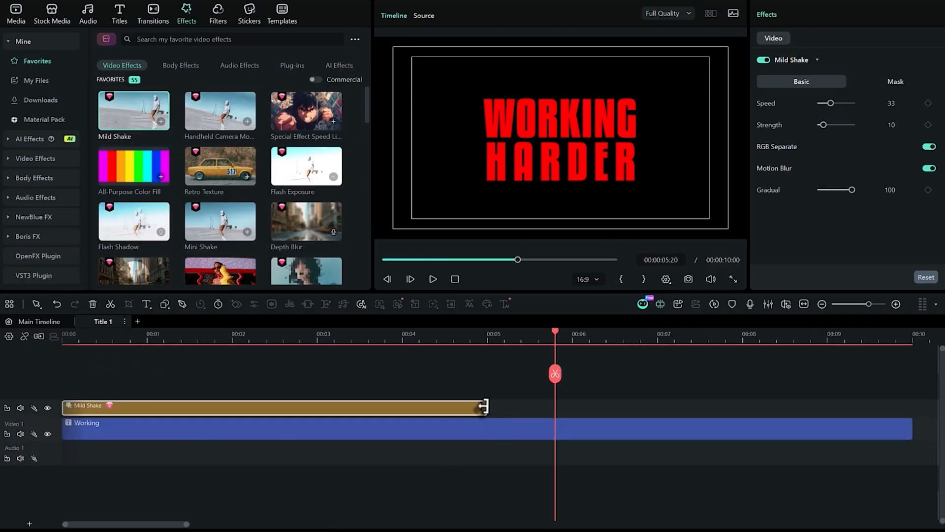
left_click_drag(484, 406, 912, 404)
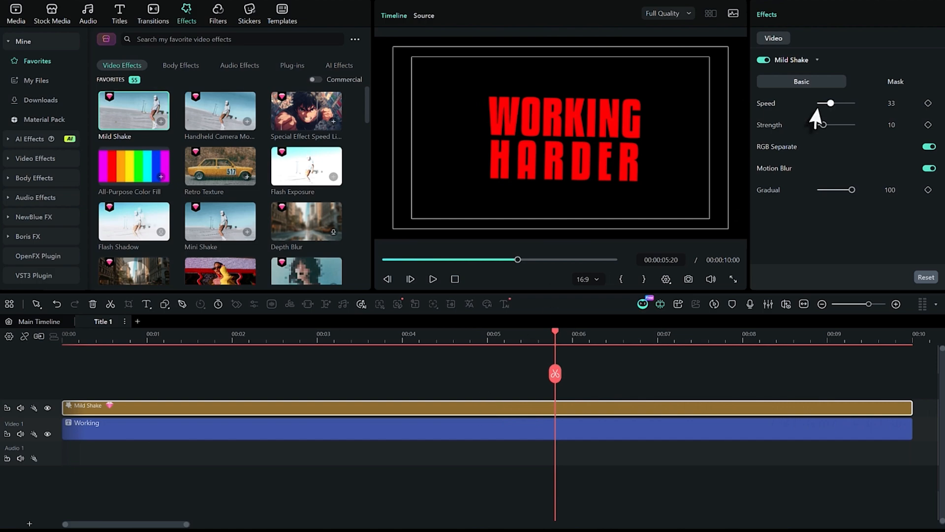
Set the title's Mild Shake Strength to 2 with RGB Separate and Motion Blur off, and preview it from the start.
left_click(882, 125)
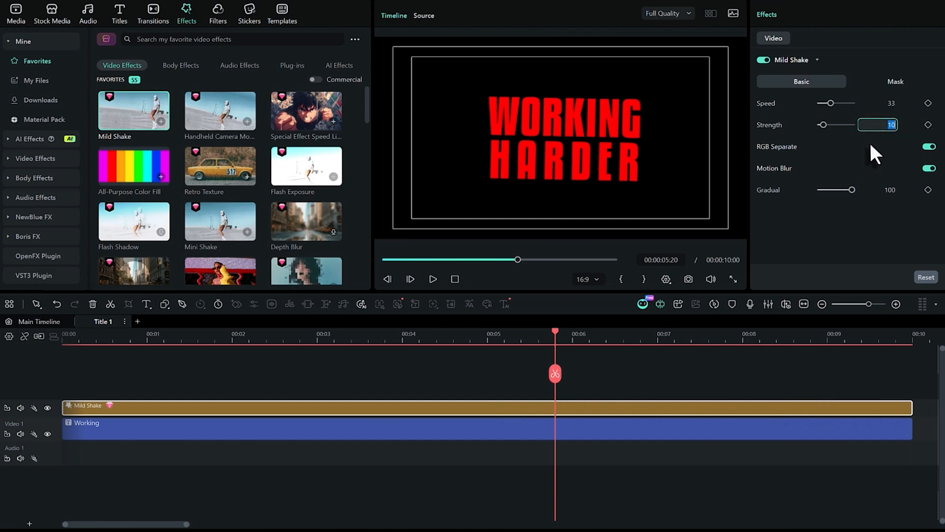
key("Return")
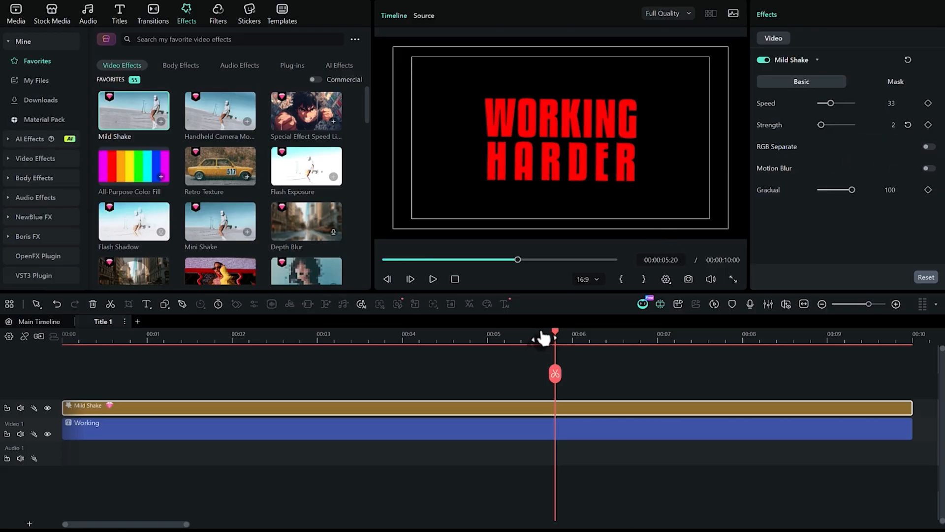
left_click_drag(542, 337, 64, 342)
key("space")
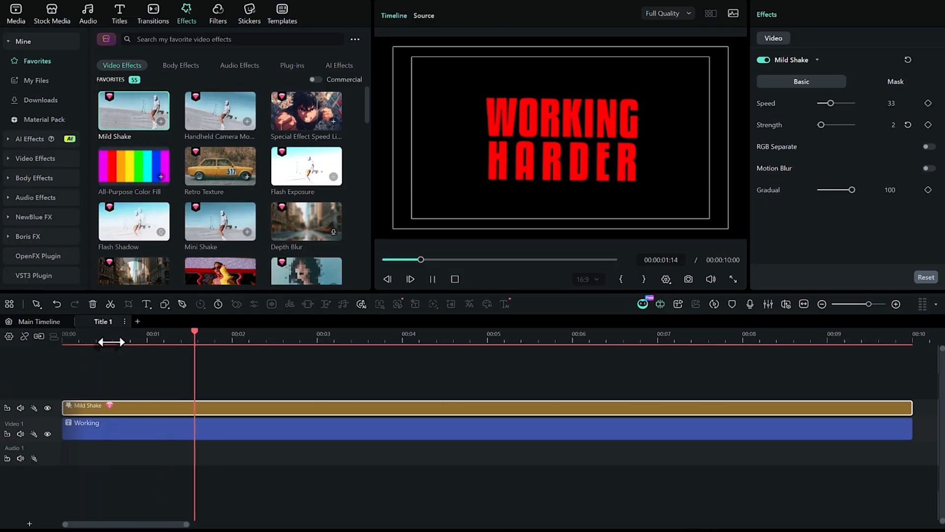
key("space")
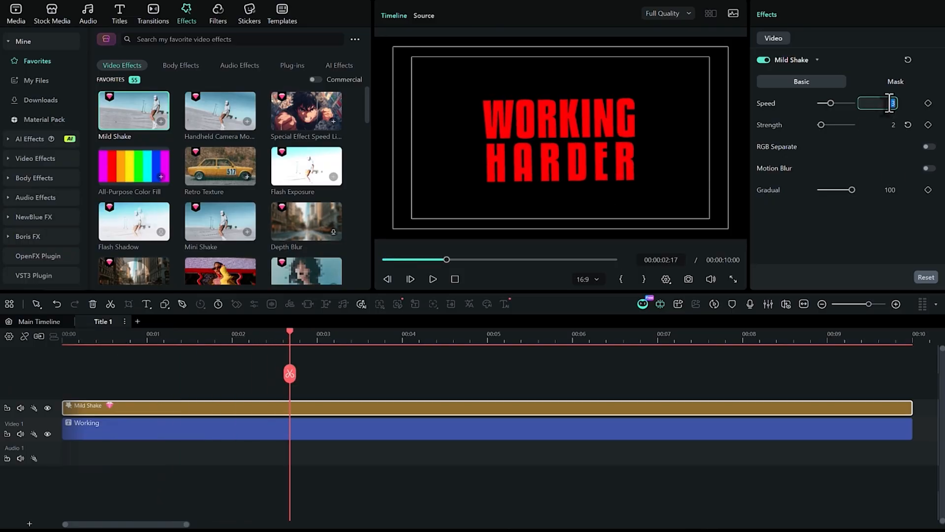
Set the title's Mild Shake Speed to 40 and play the compound clip from the start.
type("40")
key("Return")
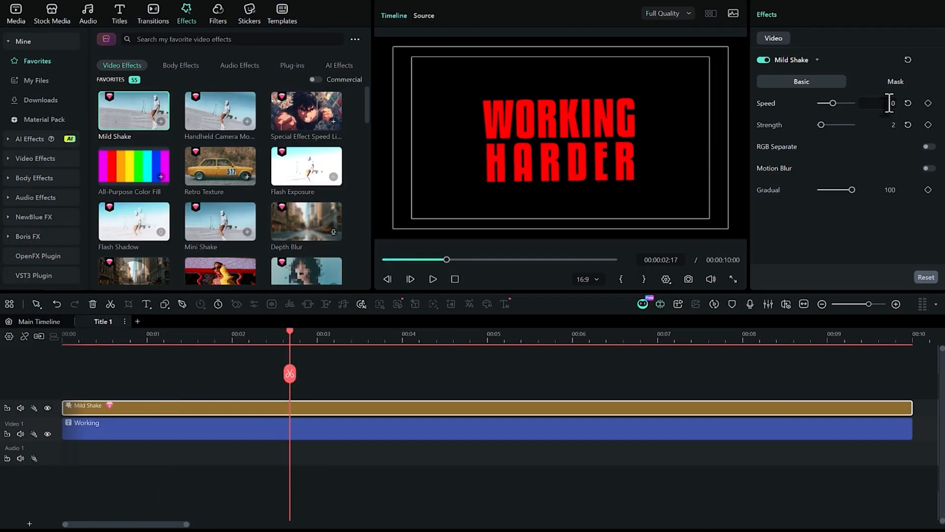
left_click(560, 385)
left_click_drag(293, 331, 62, 345)
key("space")
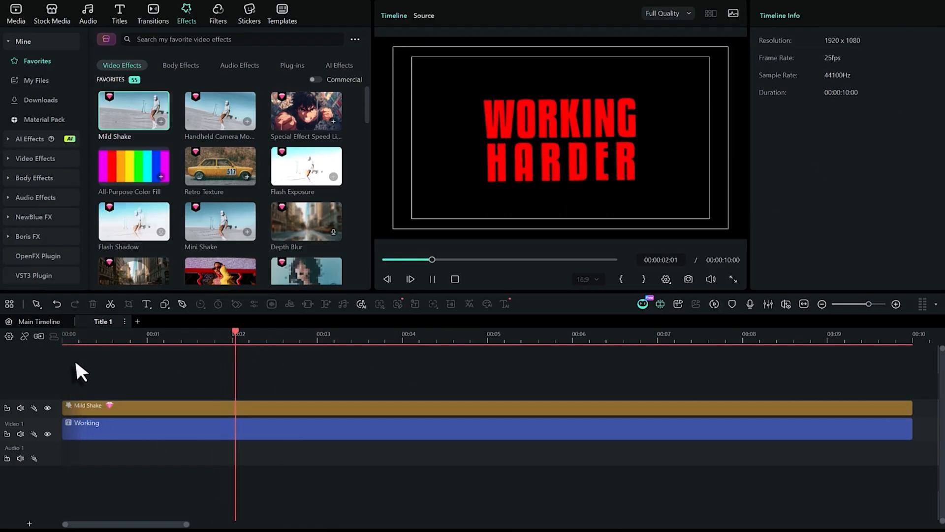
Return to the Main Timeline, show the falling man track again, and play the whole scene from the start.
left_click(37, 322)
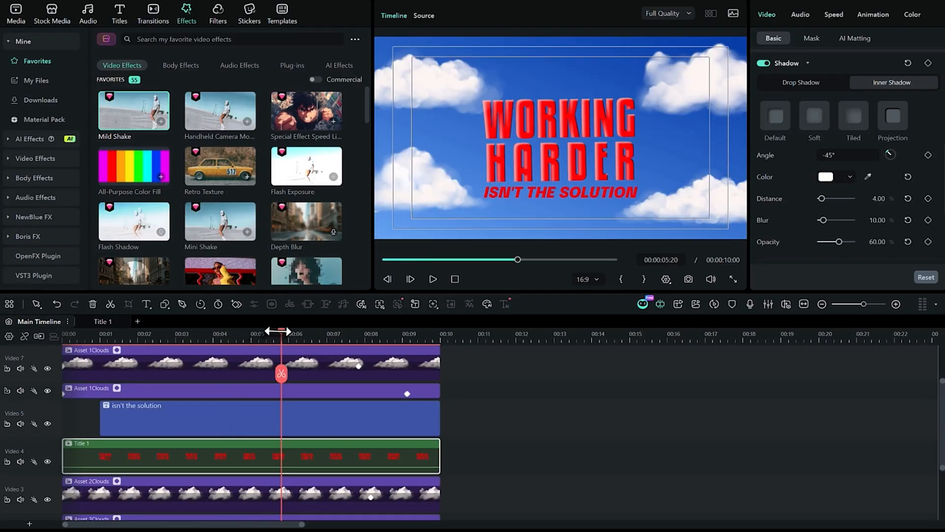
left_click_drag(278, 330, 38, 359)
scroll(109, 409, "up", 2)
left_click(47, 394)
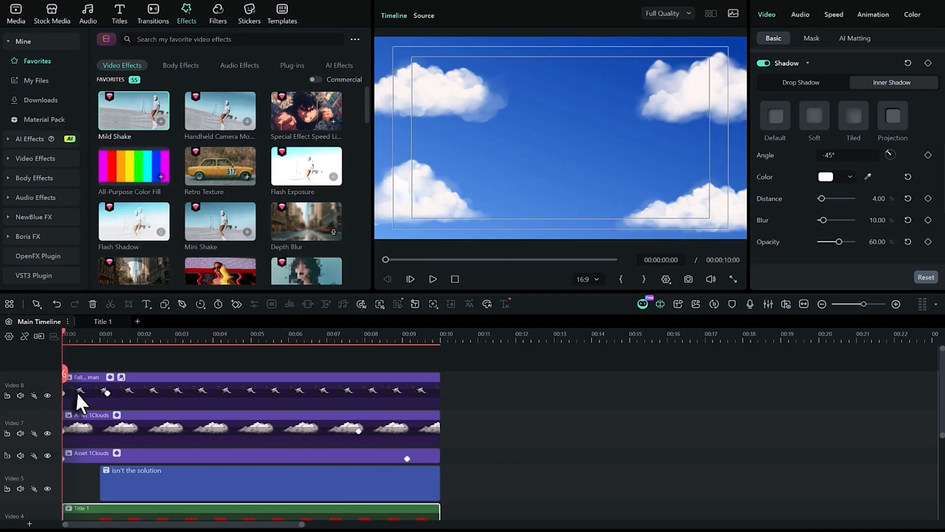
scroll(163, 394, "down", 2)
key("space")
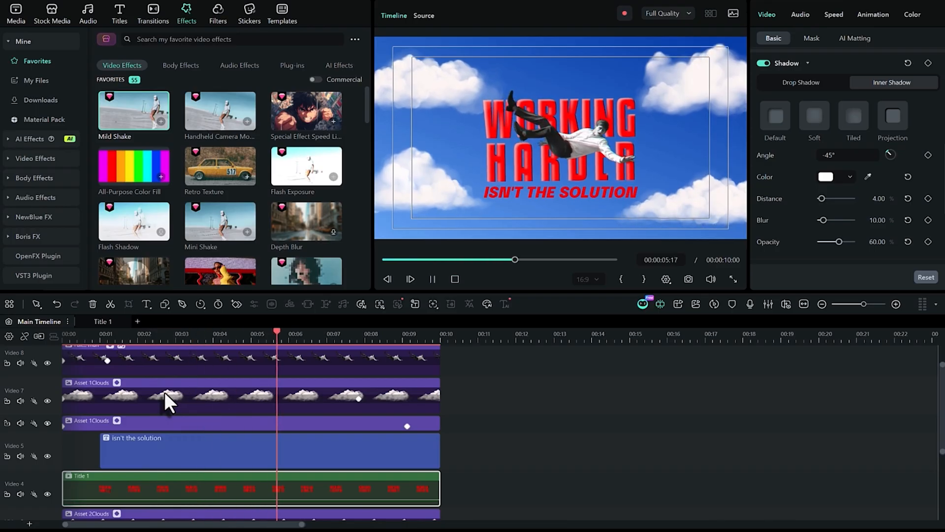
key("space")
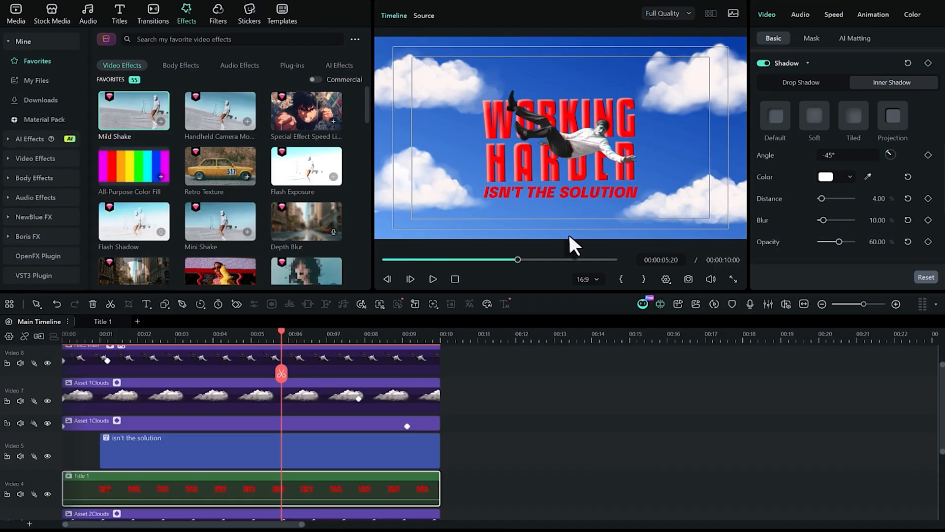
Convert the "isn't the solution" title clip into a compound clip named Text 2.
left_click(281, 446)
right_click(280, 445)
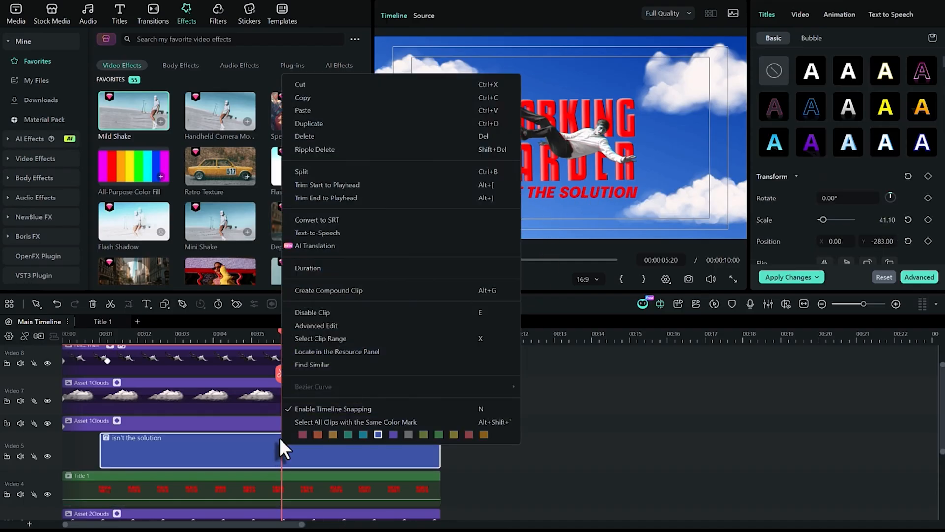
left_click(315, 289)
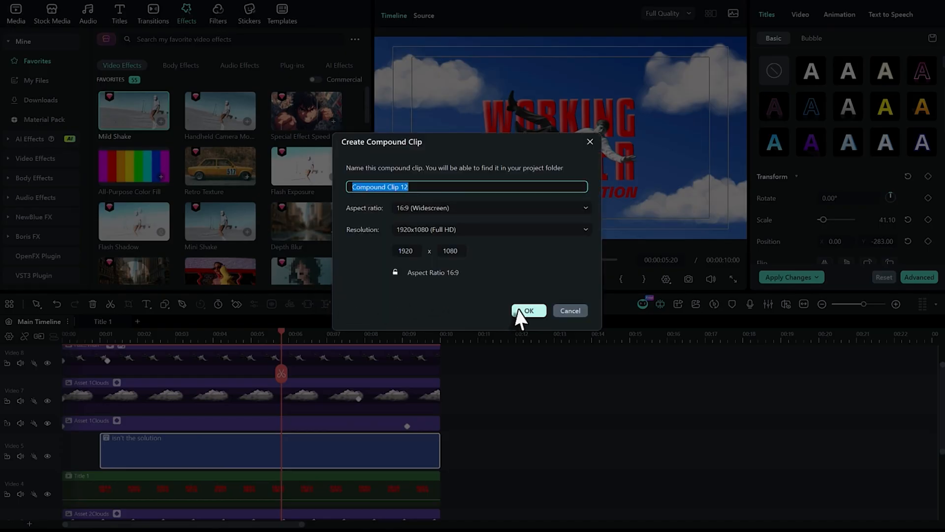
type("Text 2")
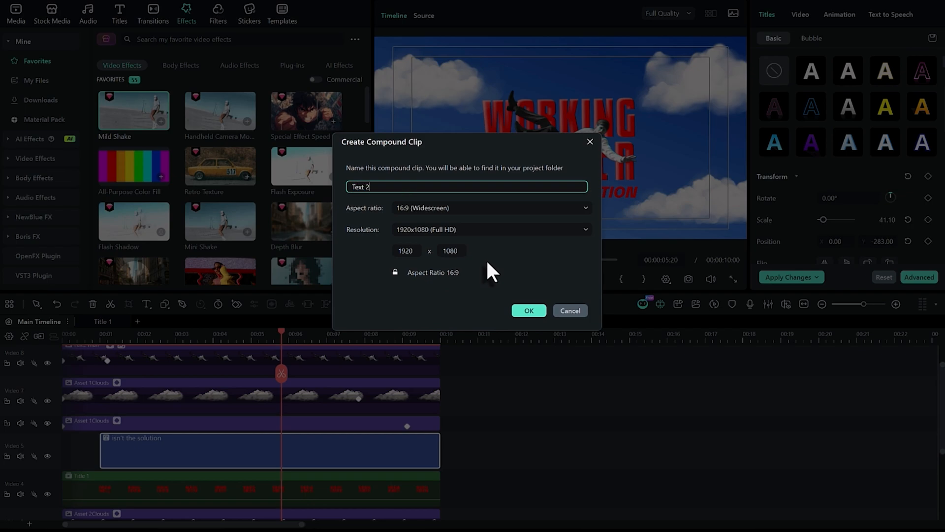
left_click(528, 311)
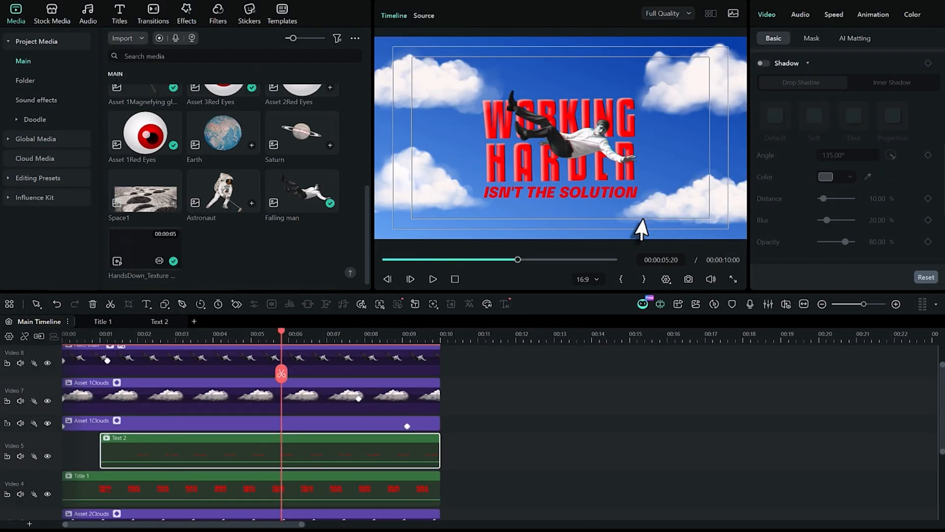
Enable a white Inner Shadow with the Tiled preset on the Text 2 compound clip.
left_click(764, 63)
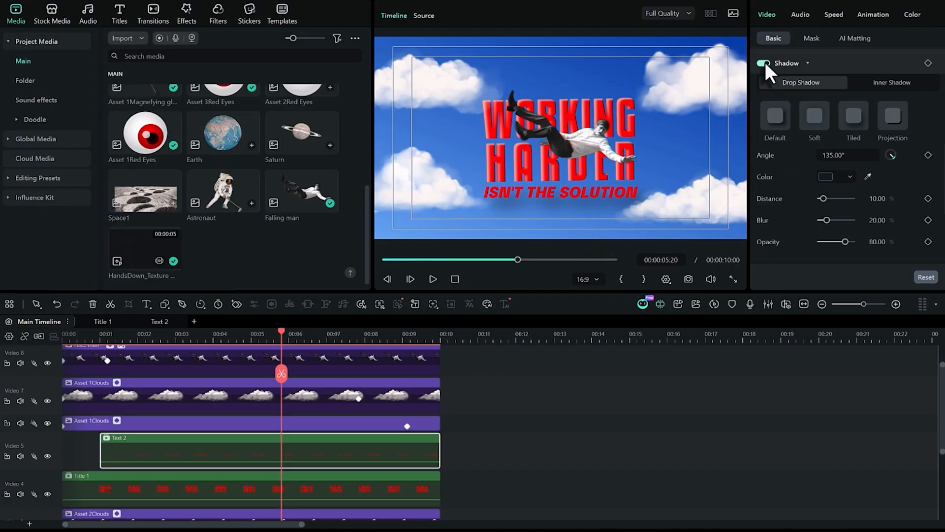
left_click(890, 82)
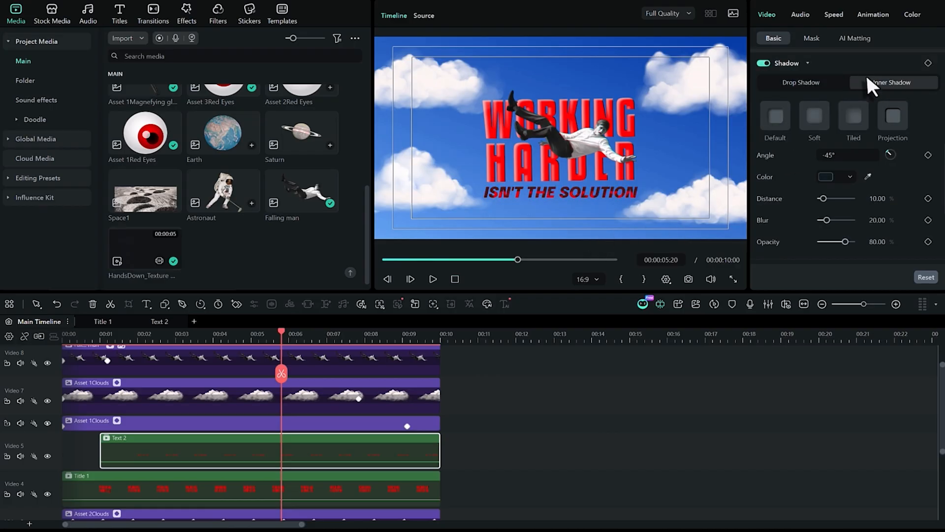
left_click(862, 114)
left_click(820, 116)
left_click(848, 119)
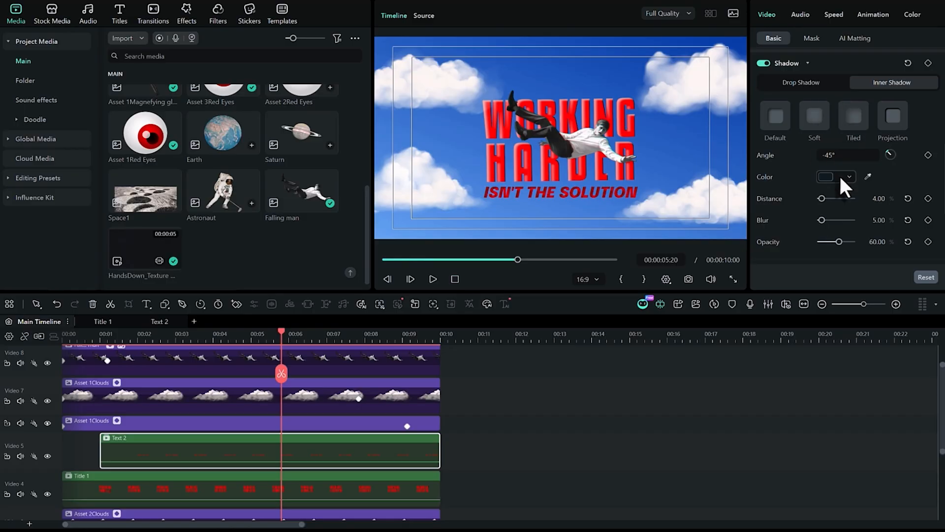
left_click(842, 186)
left_click_drag(801, 270, 753, 172)
left_click(912, 163)
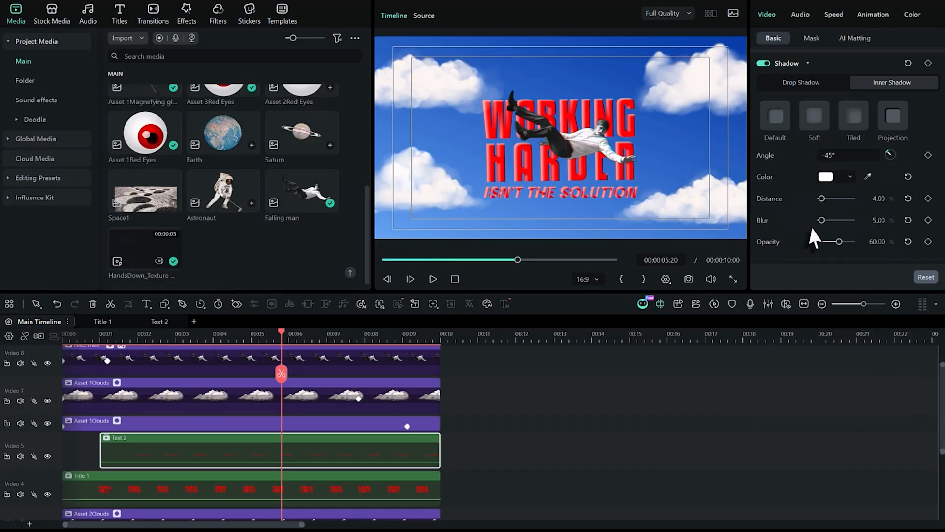
Set the Text 2 inner shadow's Distance to 2 and Blur to 8, and play the scene from the start.
left_click(886, 198)
key("Down")
key("Down")
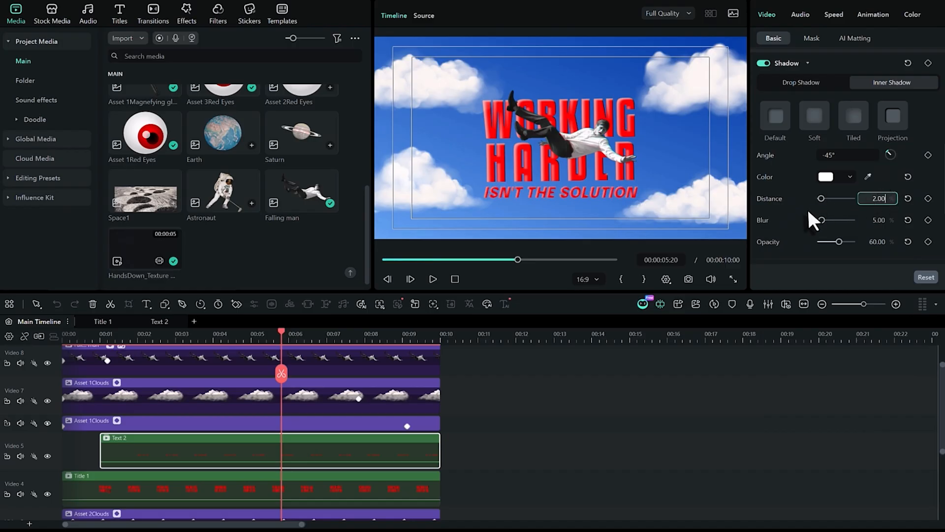
key("Up")
left_click(880, 220)
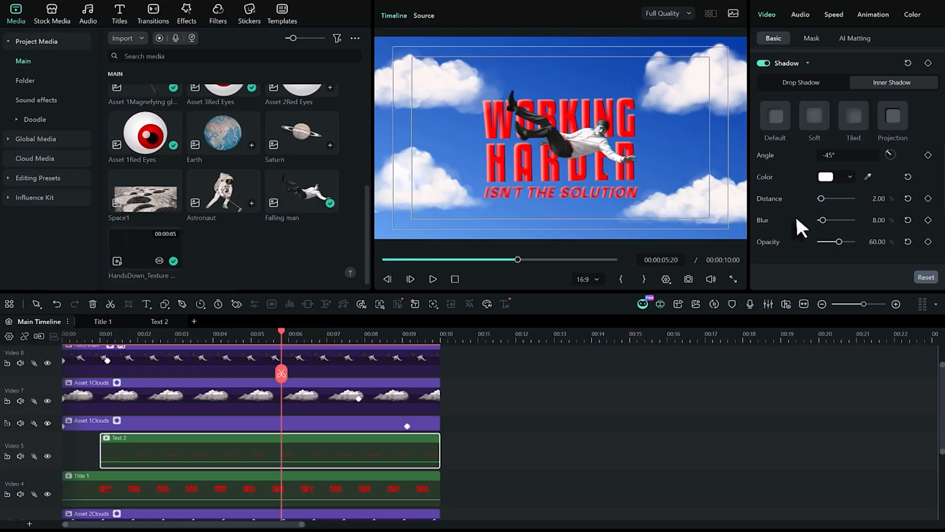
left_click_drag(284, 331, 2, 354)
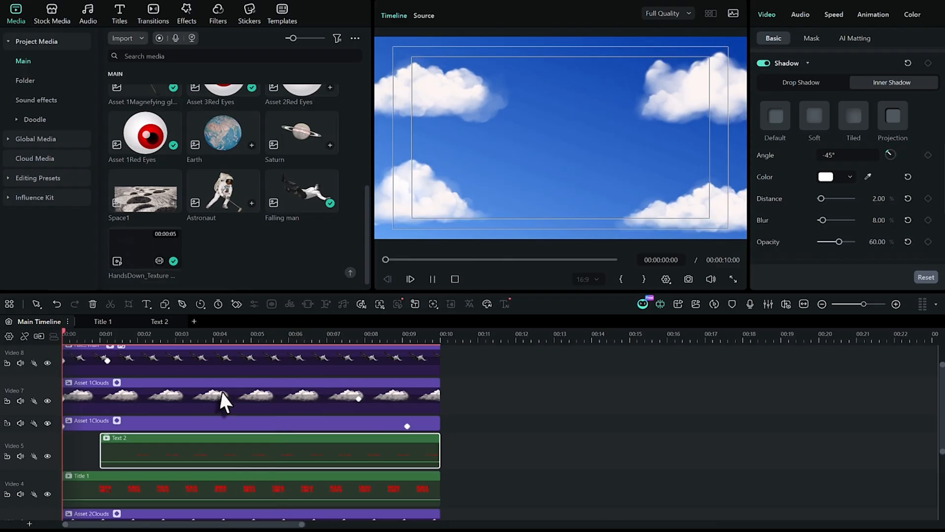
key("space")
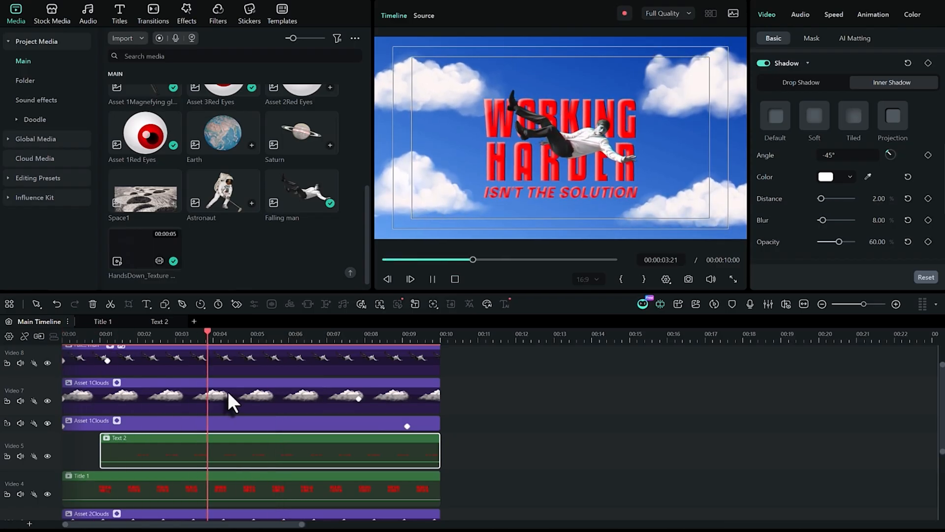
key("space")
Raise the vertical position at the end keyframes of both Asset 1Clouds clips, setting the Video 6 clip's Y to 367.64.
scroll(300, 436, "up", 2)
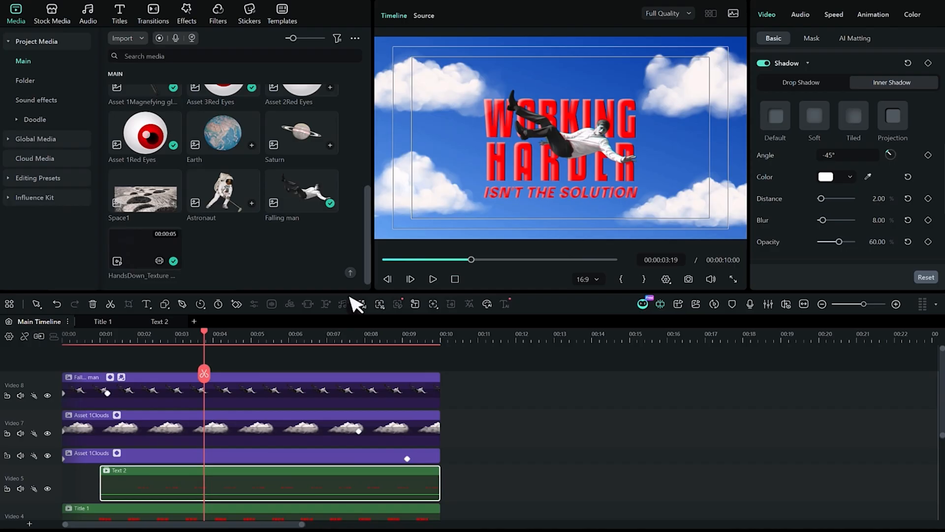
left_click(239, 432)
left_click_drag(31, 462, 29, 481)
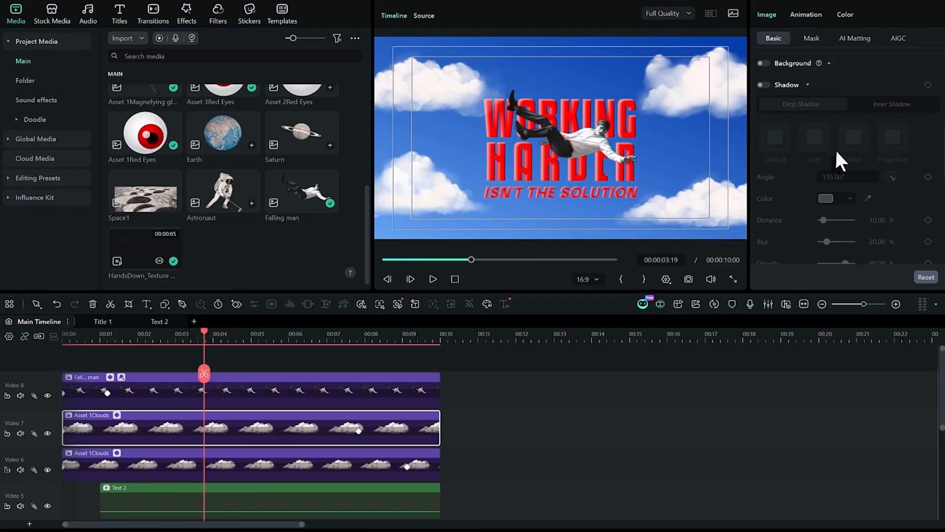
scroll(777, 158, "up", 3)
scroll(807, 138, "up", 3)
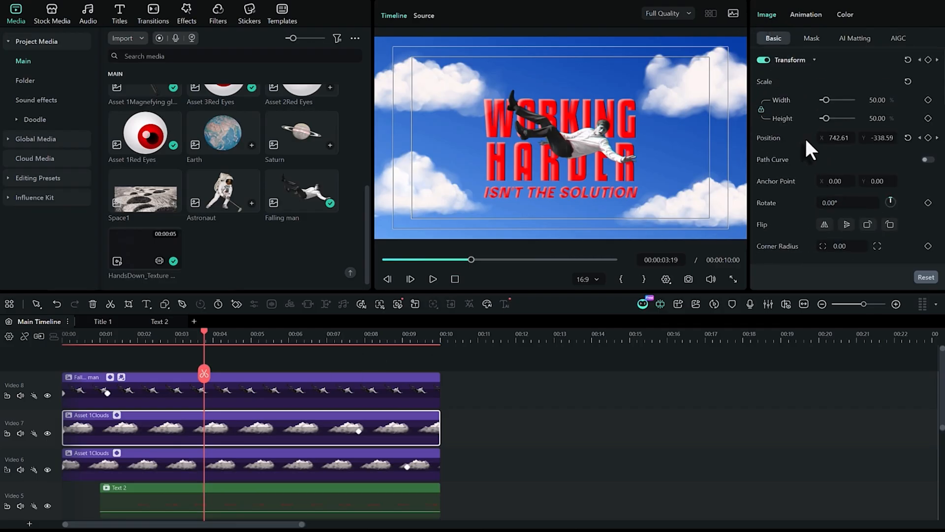
left_click(937, 138)
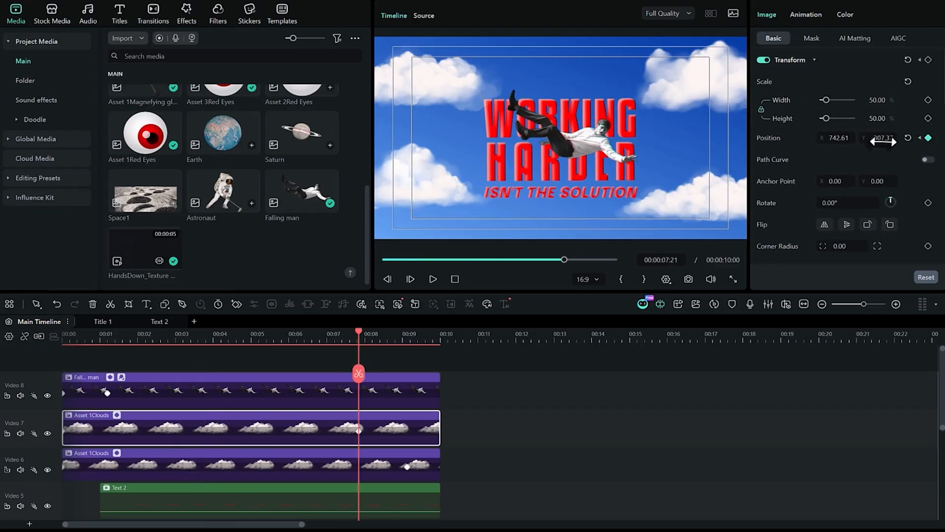
left_click_drag(882, 142, 903, 142)
left_click(389, 470)
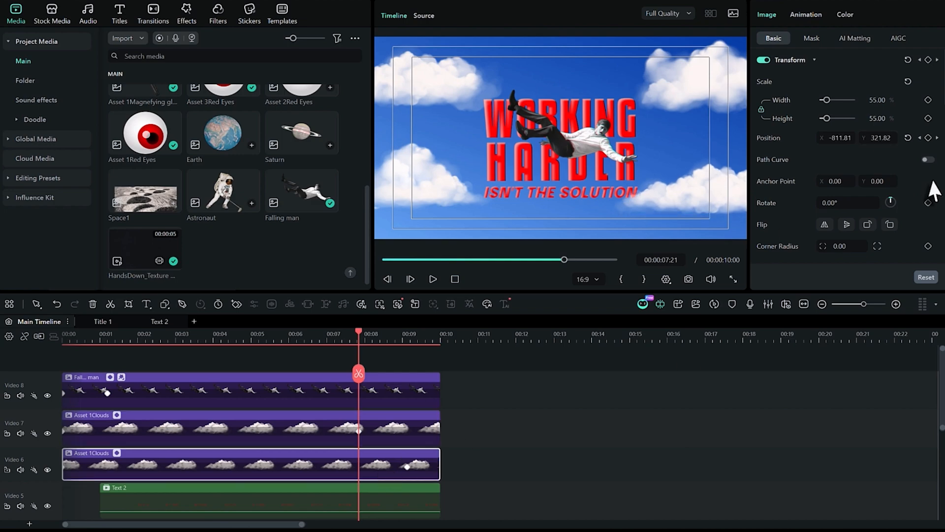
left_click(937, 137)
Adjust the vertical position at the end keyframes of the Asset 2Clouds and Asset 3Clouds clips, setting the latter's Y to -165.94.
scroll(360, 418, "down", 3)
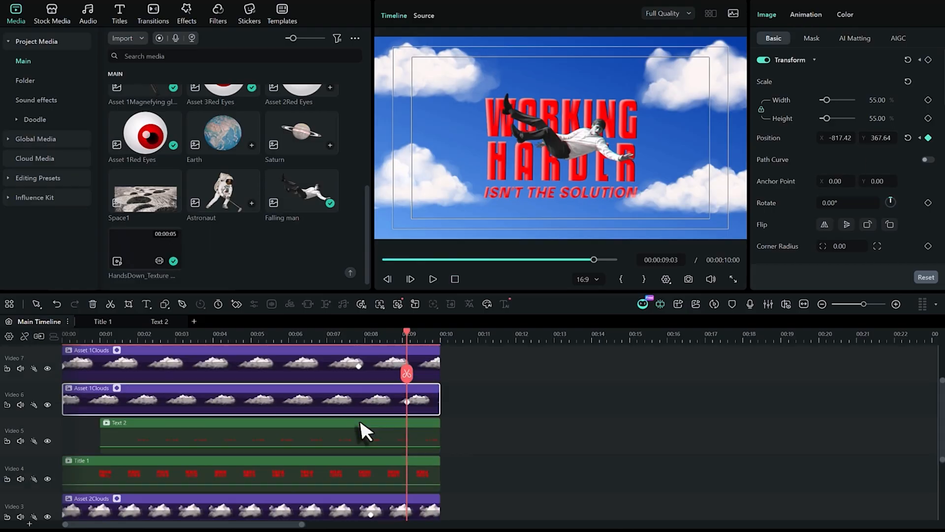
left_click(392, 475)
left_click(919, 138)
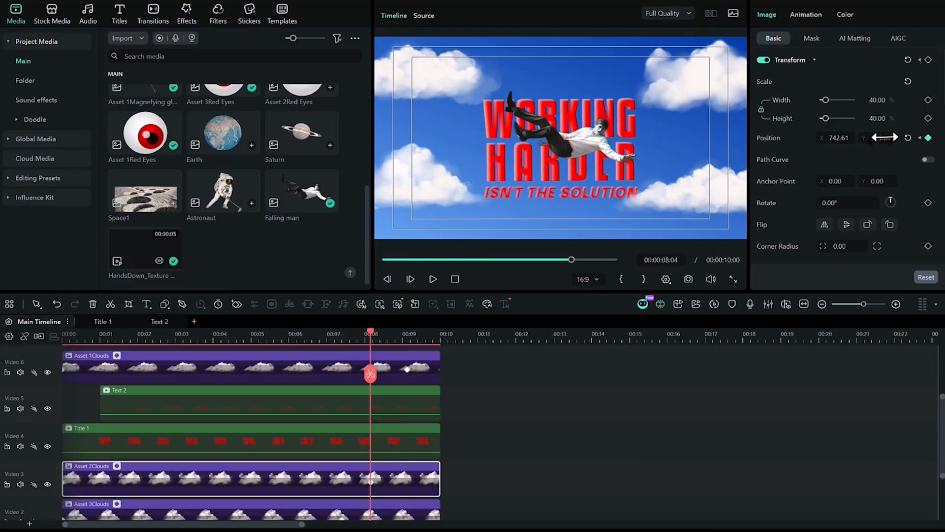
left_click_drag(884, 137, 876, 137)
scroll(417, 460, "down", 2)
left_click(407, 460)
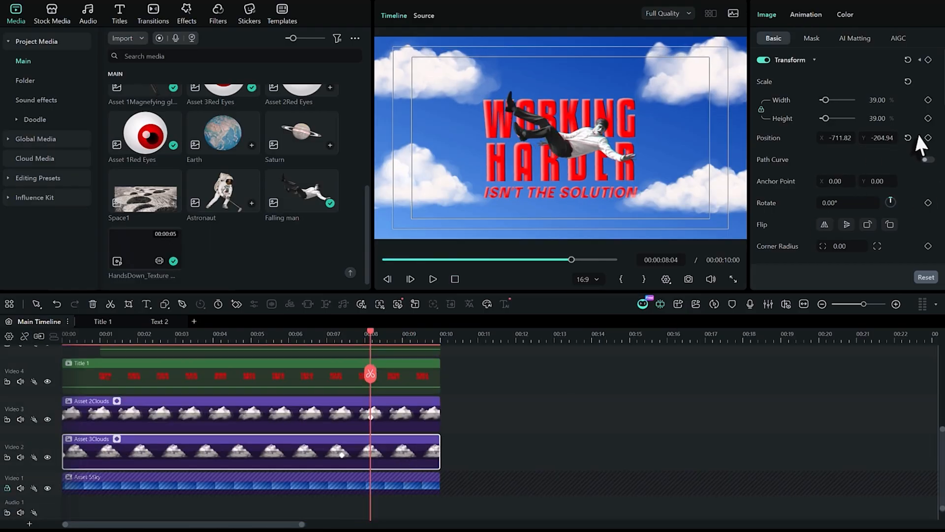
left_click(919, 138)
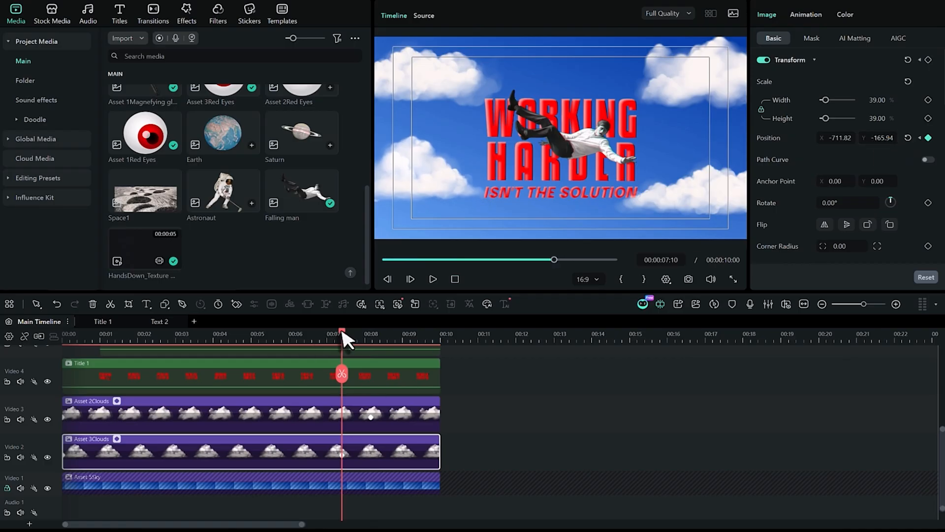
Play the scene from the start to check the adjusted cloud drift.
left_click_drag(347, 338, 64, 339)
key("space")
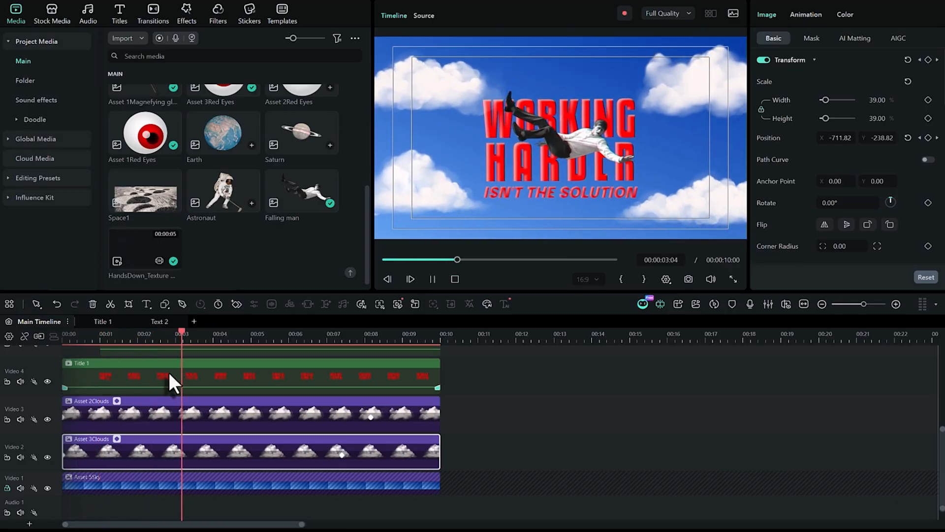
key("space")
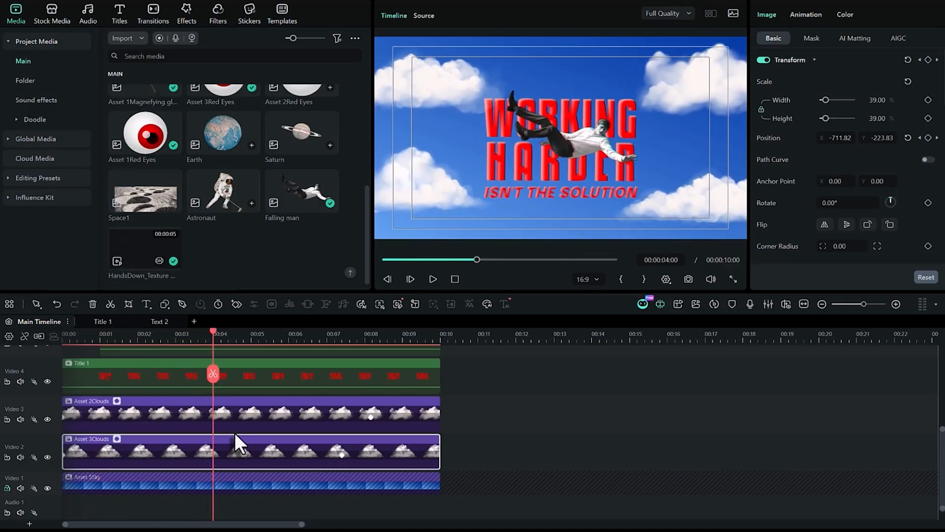
Add the Speed lines overlay at the start of a new track above the falling man and scale it to 110%.
scroll(235, 432, "up", 5)
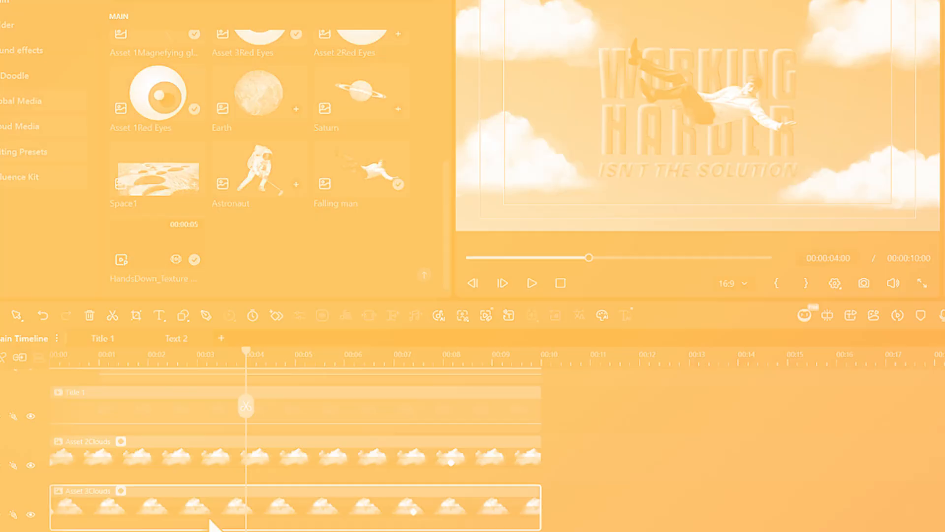
scroll(183, 456, "up", 3)
scroll(226, 147, "up", 4)
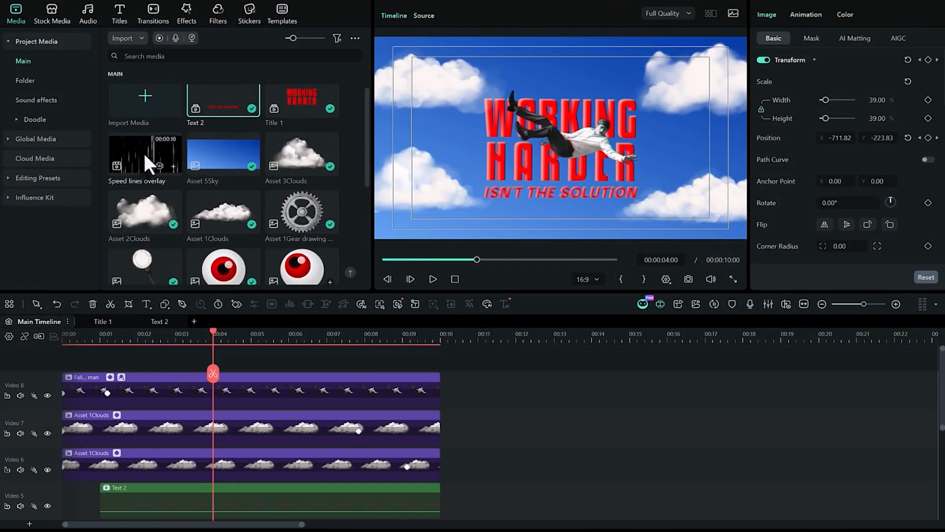
left_click_drag(143, 151, 53, 368)
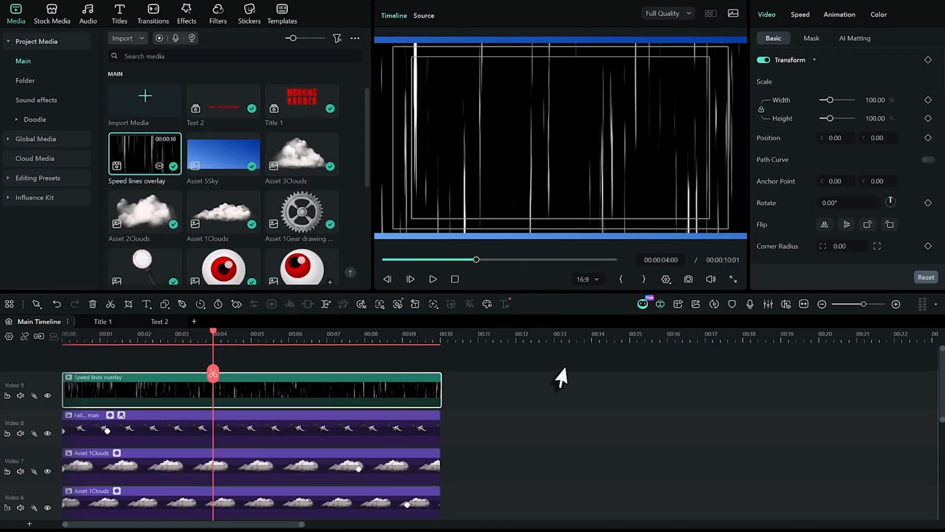
left_click_drag(871, 100, 877, 103)
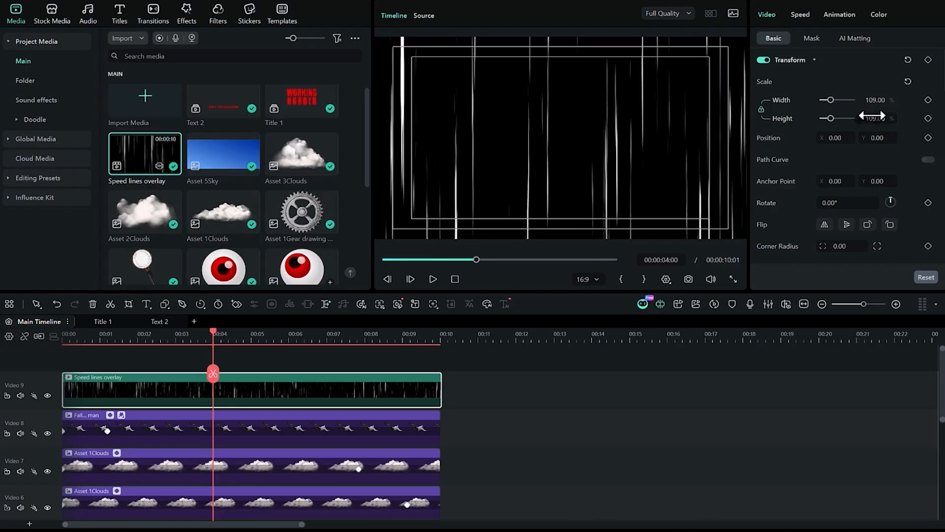
left_click(869, 102)
type("110")
key("Return")
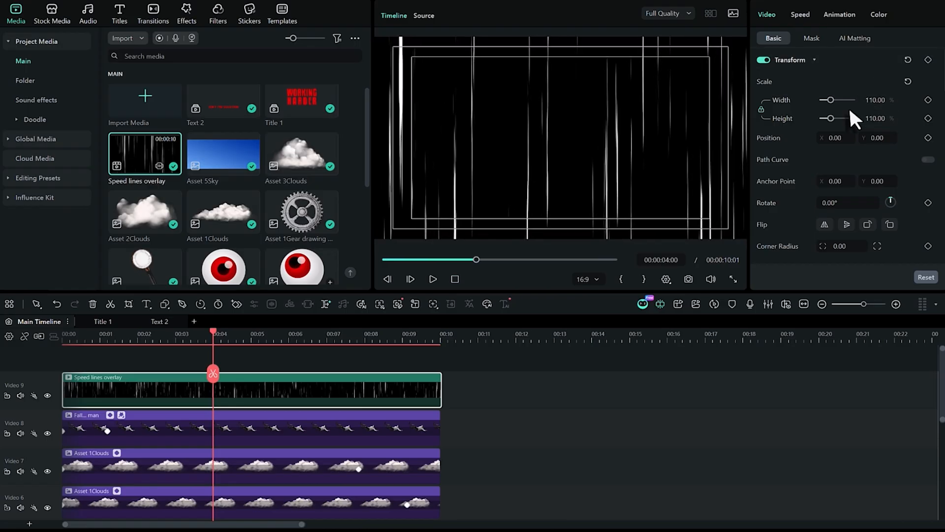
Set the Speed lines overlay's blend mode to Screen and play the scene from the start.
scroll(787, 236, "down", 3)
left_click(836, 227)
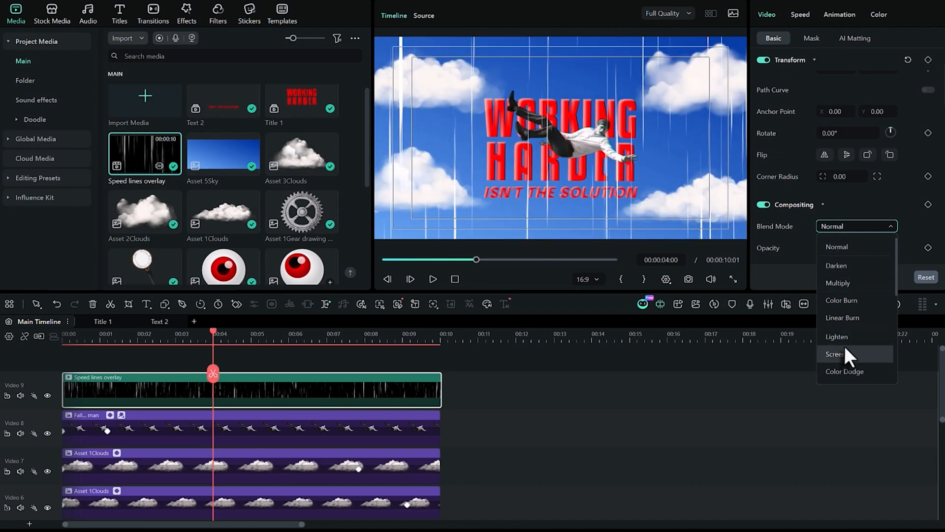
left_click(844, 347)
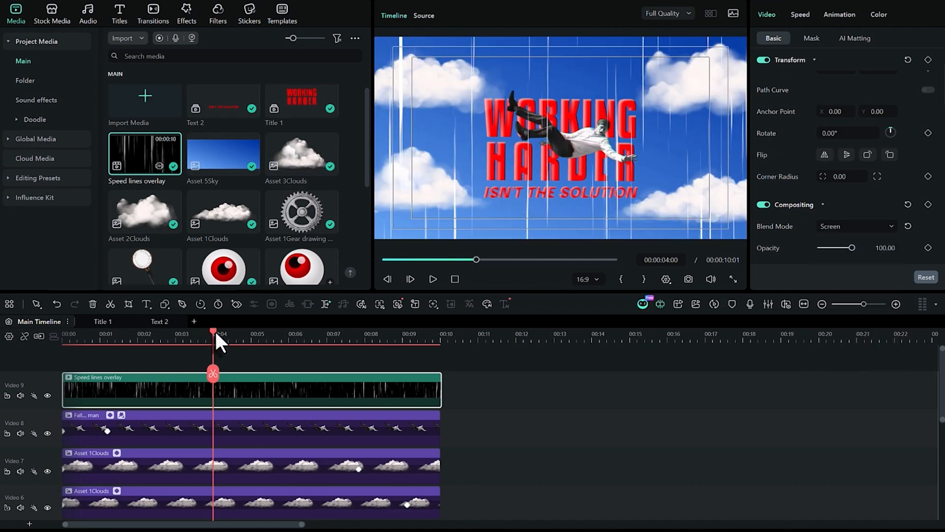
key("Home")
key("space")
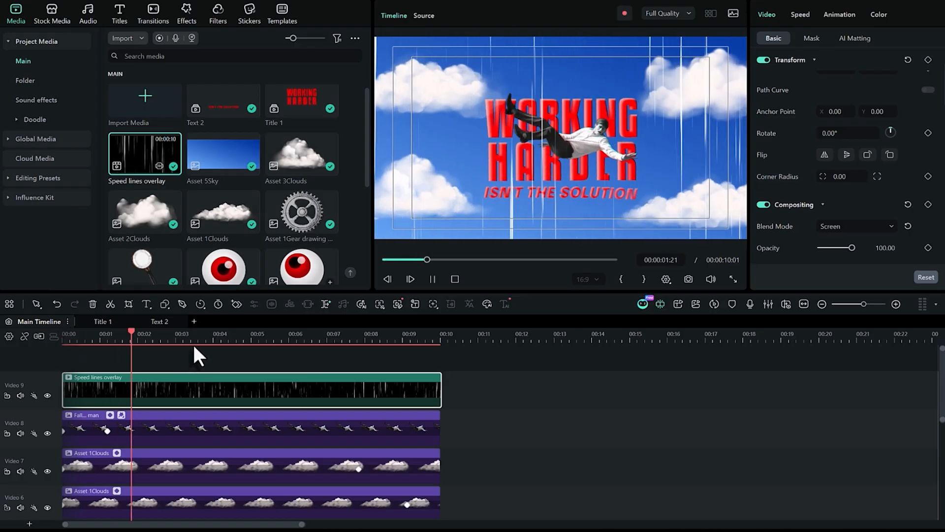
key("space")
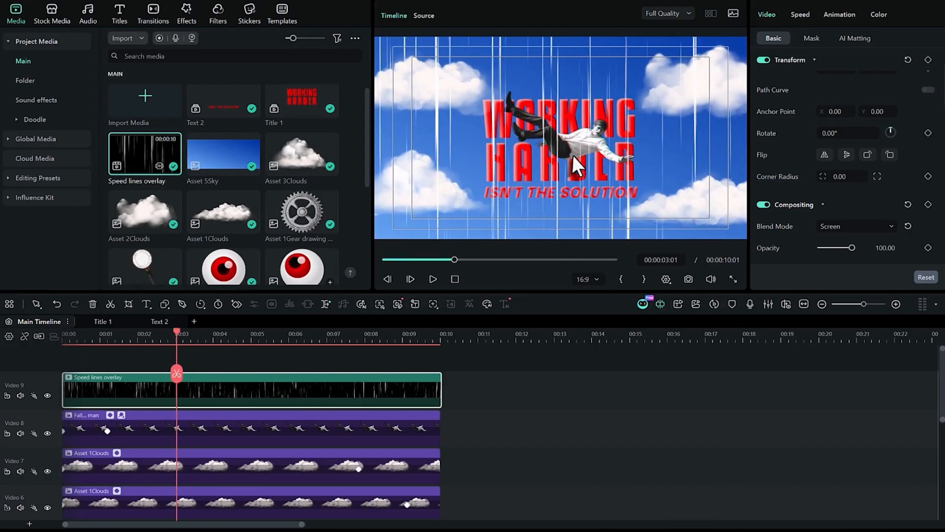
Apply the Boris FX BCC Gaussian Blur effect to the Speed lines overlay clip.
left_click(187, 15)
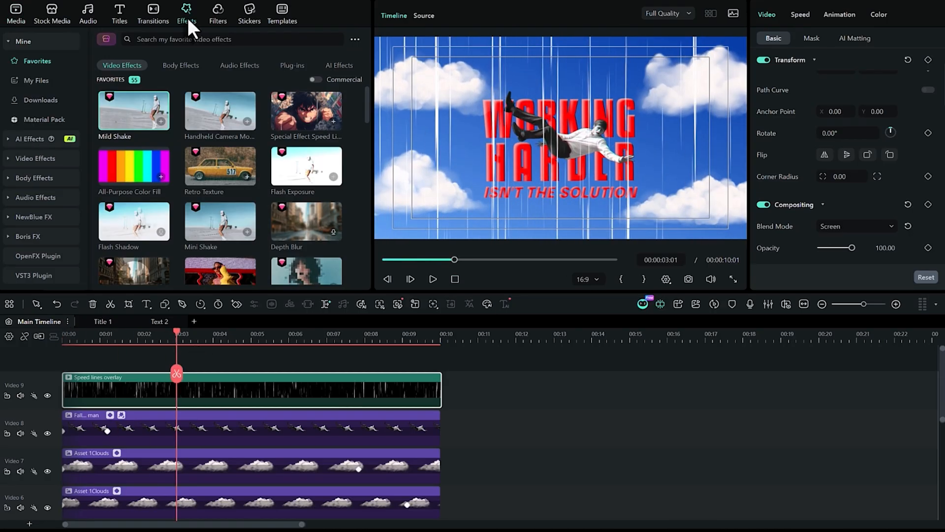
left_click(25, 217)
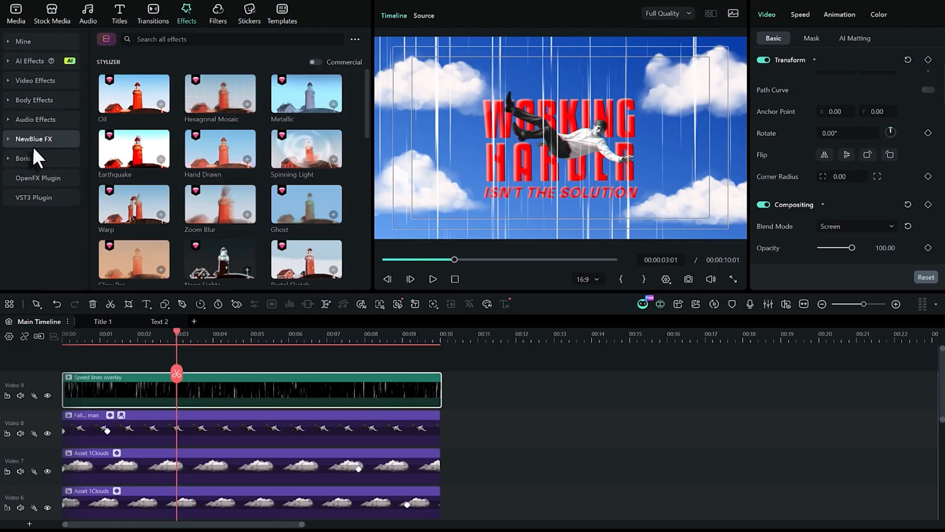
left_click(22, 158)
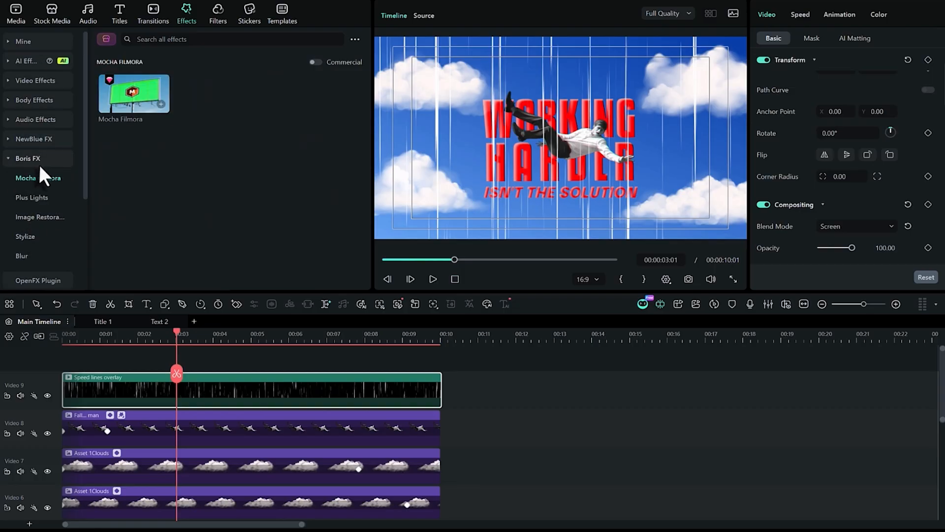
scroll(27, 211, "down", 2)
left_click(21, 197)
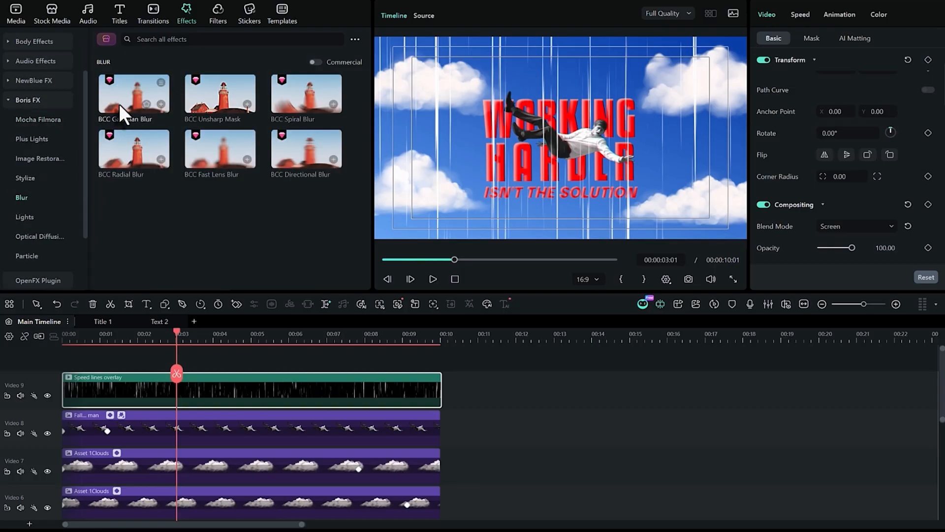
left_click_drag(122, 97, 124, 389)
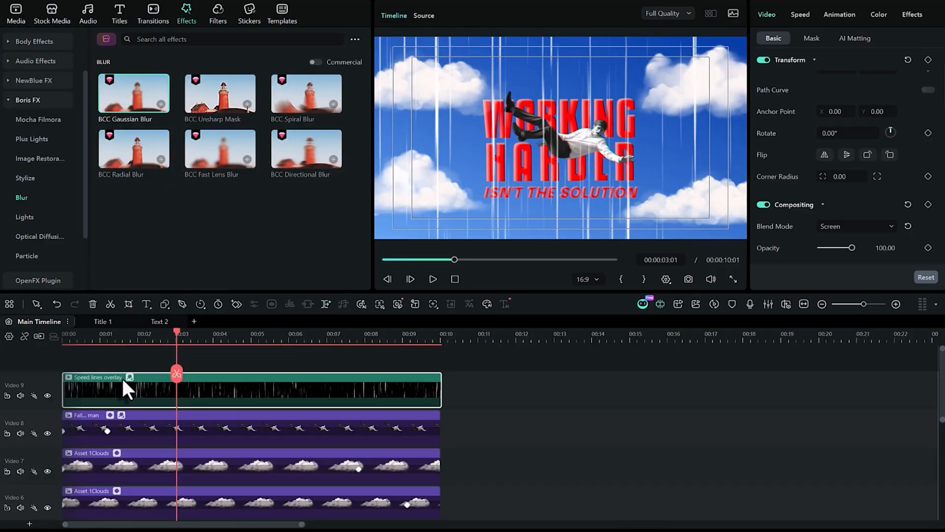
Set the horizontal blur of the BCC Gaussian Blur on the Speed lines overlay to 8.
left_click(913, 17)
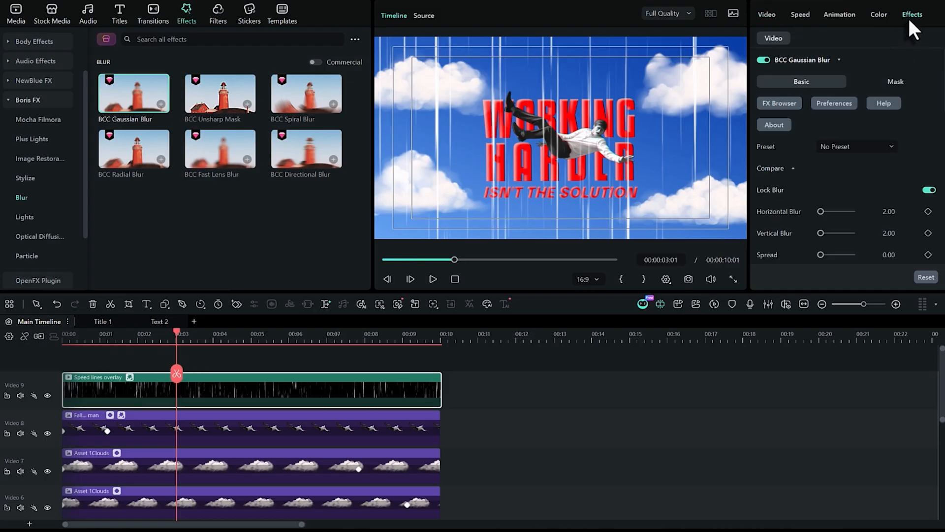
left_click(890, 212)
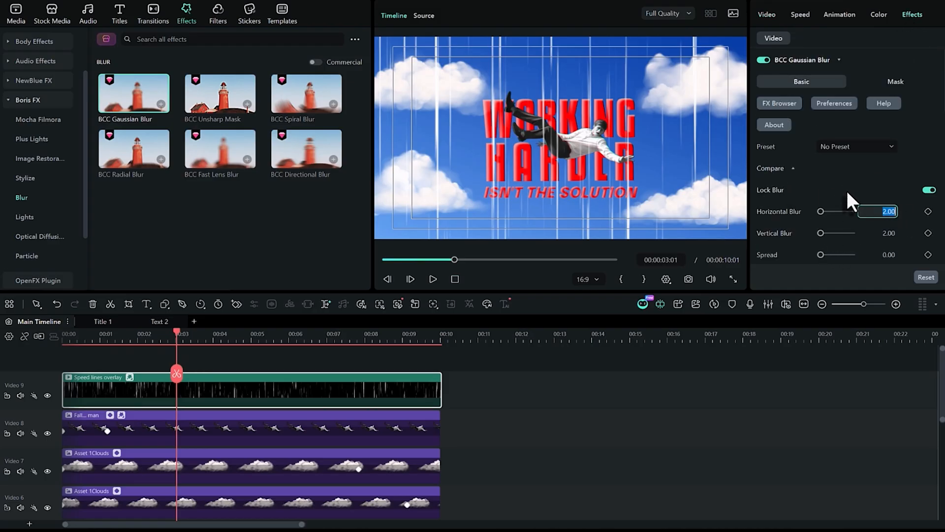
type("8")
key("Return")
Set the iterations of the Speed lines overlay's BCC Gaussian Blur to 2.
scroll(790, 218, "down", 1)
scroll(796, 212, "up", 1)
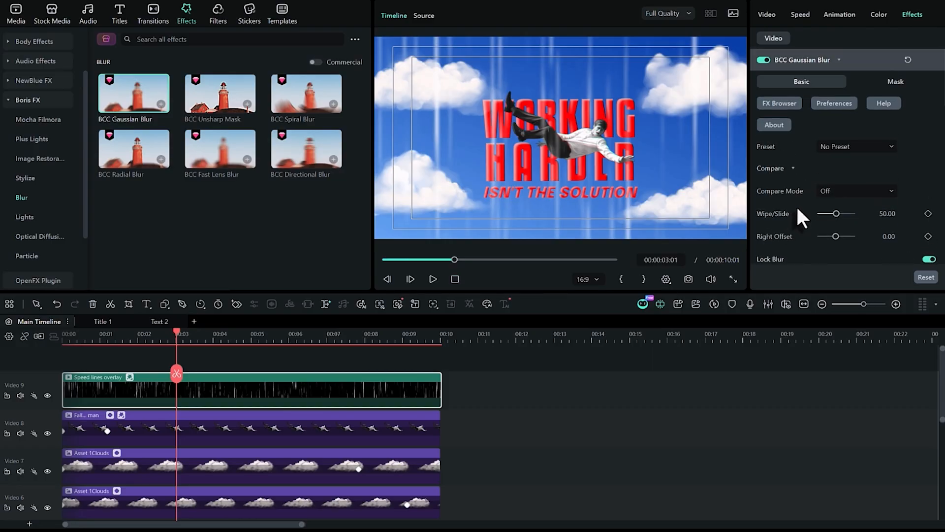
scroll(796, 208, "down", 3)
scroll(798, 210, "up", 3)
scroll(801, 213, "down", 3)
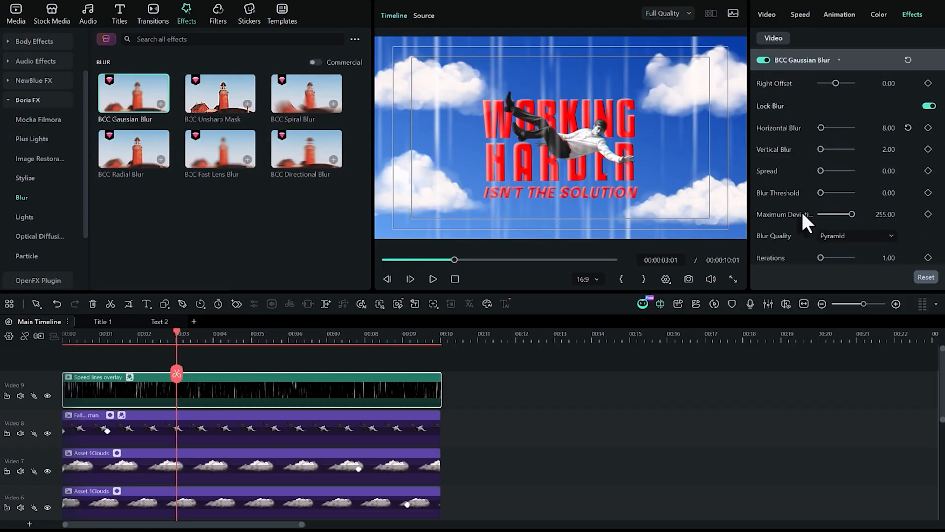
scroll(812, 254, "down", 1)
left_click(861, 235)
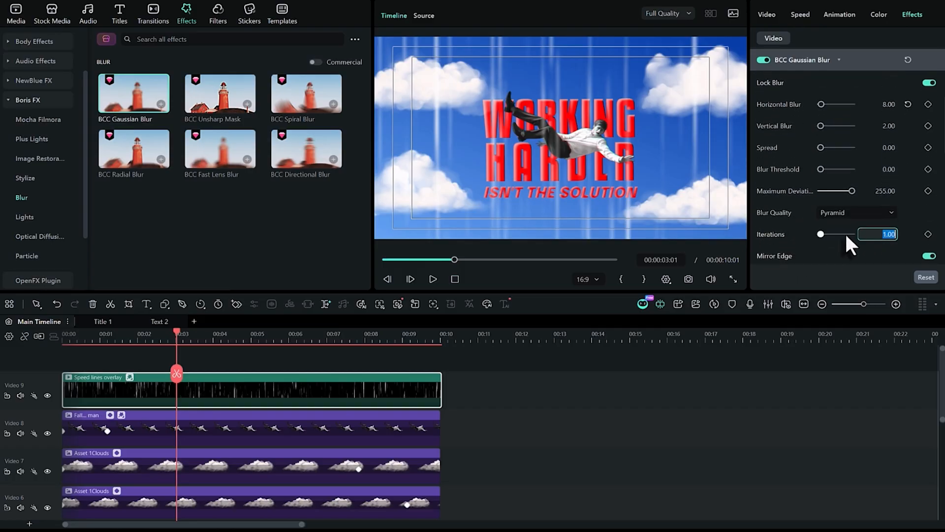
type("2")
key("Return")
Lower the Speed lines overlay's opacity to 70% and play the scene from the start.
left_click(766, 15)
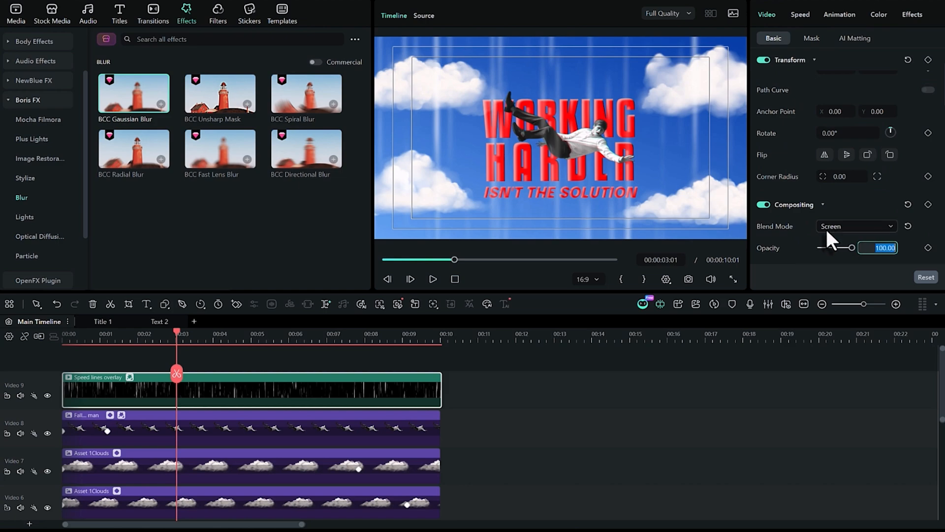
type("70")
key("Return")
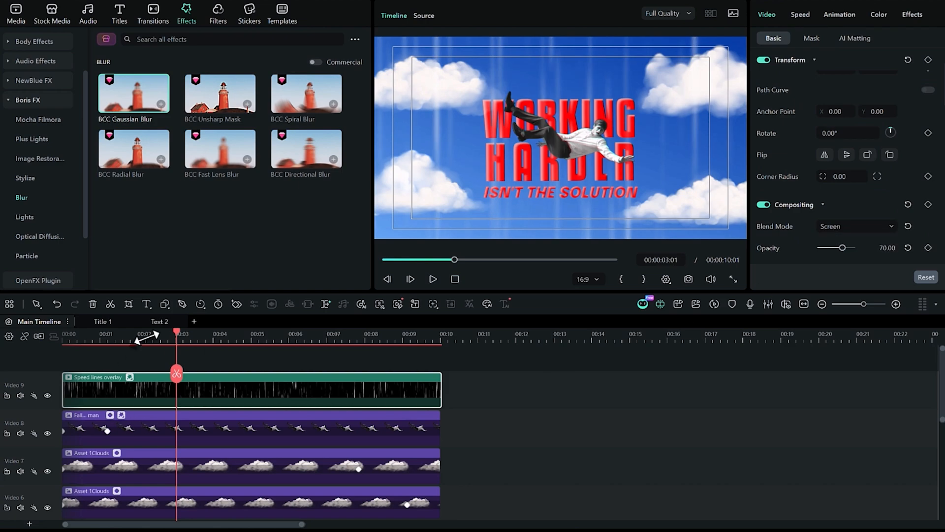
left_click_drag(173, 332, 63, 344)
key("space")
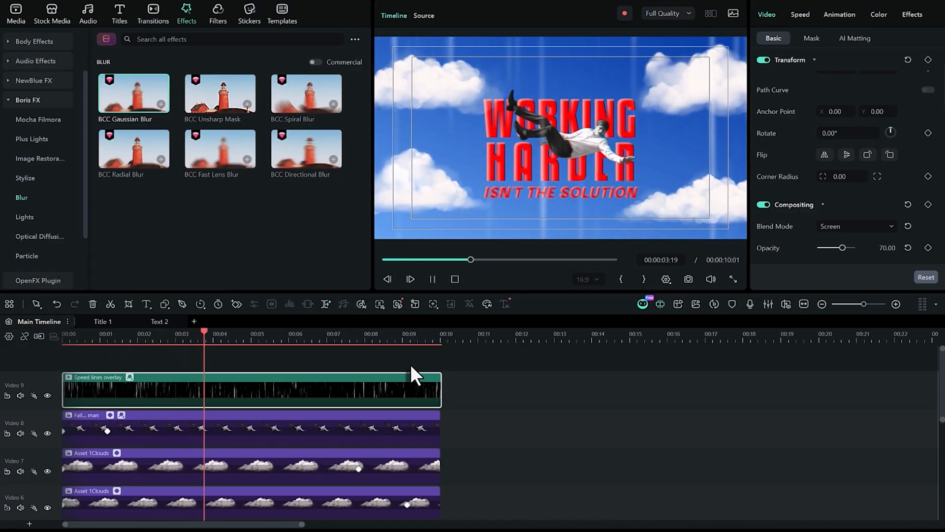
key("space")
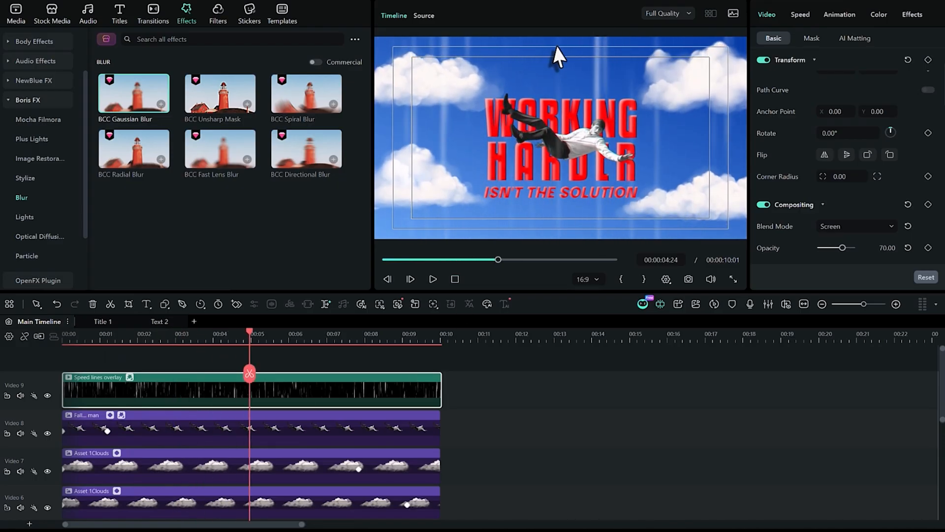
Add an Adjustment Layer on a new track above the Speed lines overlay and extend it to the end of the scene.
left_click(20, 15)
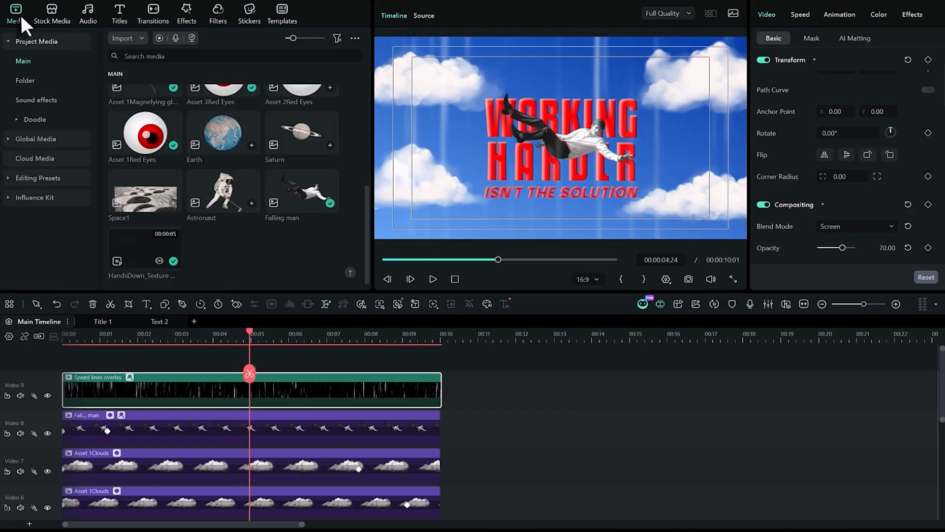
left_click(31, 178)
left_click(40, 120)
left_click_drag(145, 118, 94, 376)
left_click_drag(250, 384, 439, 389)
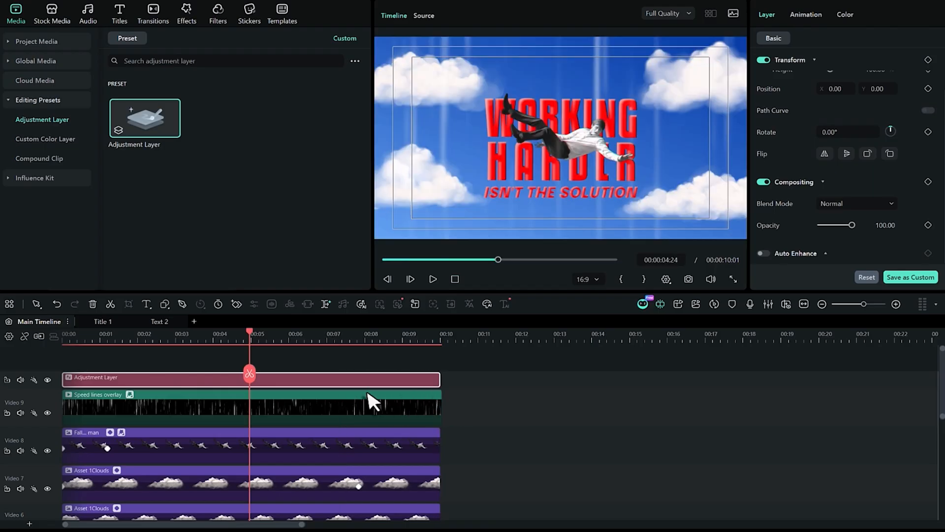
Search the effects for "fps" and apply the Low FPS effect to the Adjustment Layer.
left_click(189, 19)
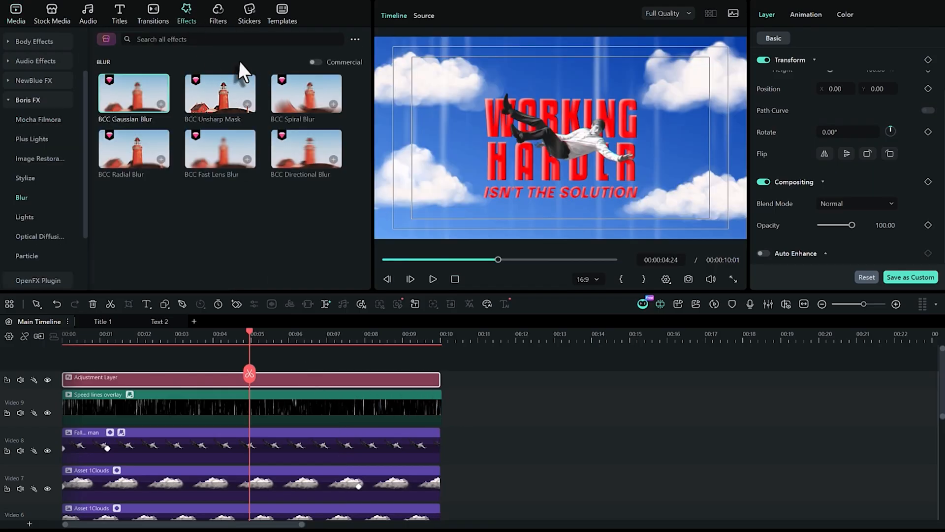
left_click(205, 39)
type("fp")
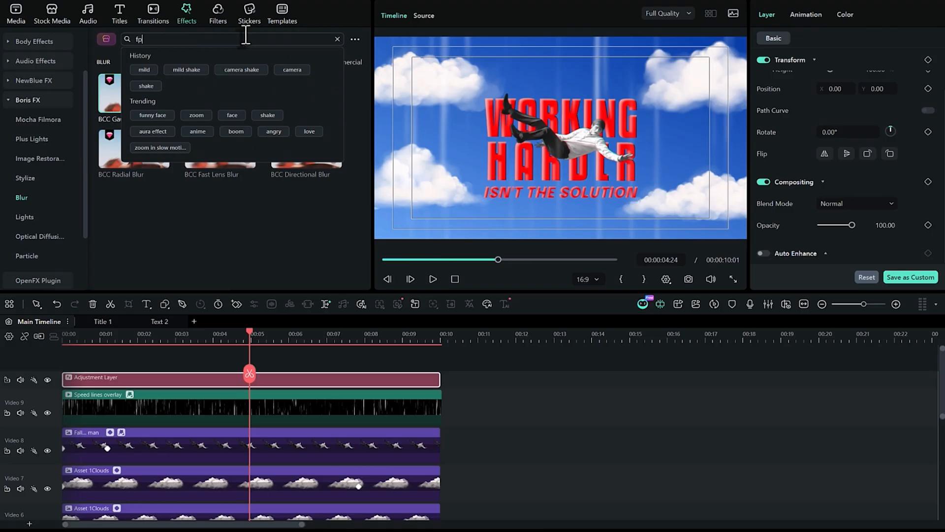
type("s")
key("Return")
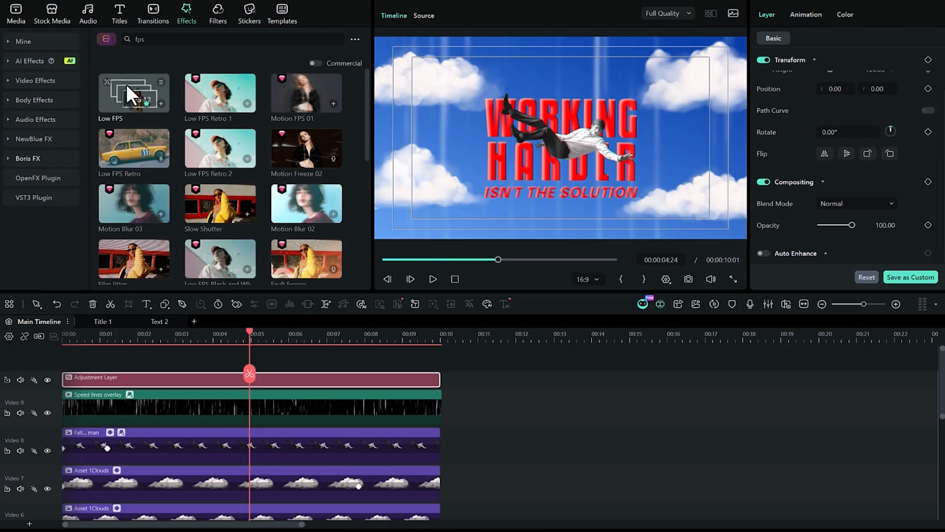
left_click_drag(126, 84, 127, 381)
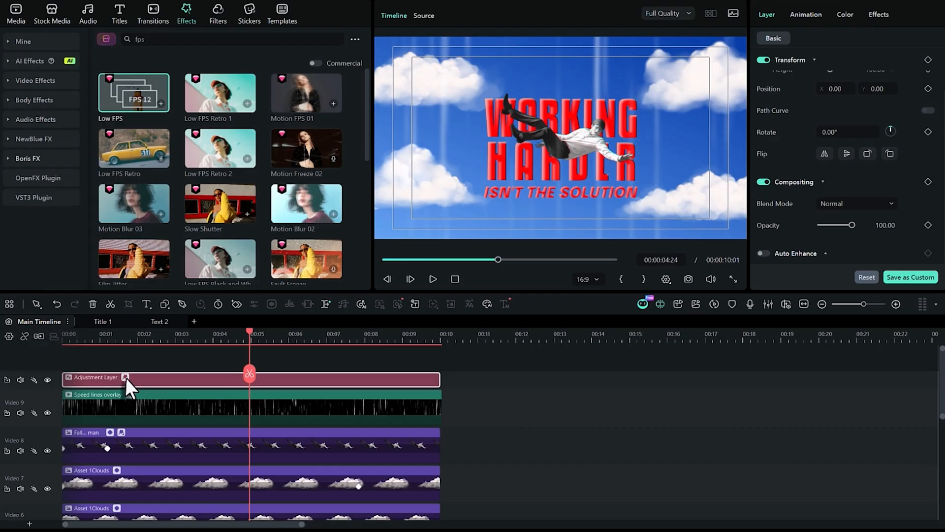
Set the Low FPS effect's Fps value to 12 and play the scene from the start.
left_click(879, 14)
left_click(881, 103)
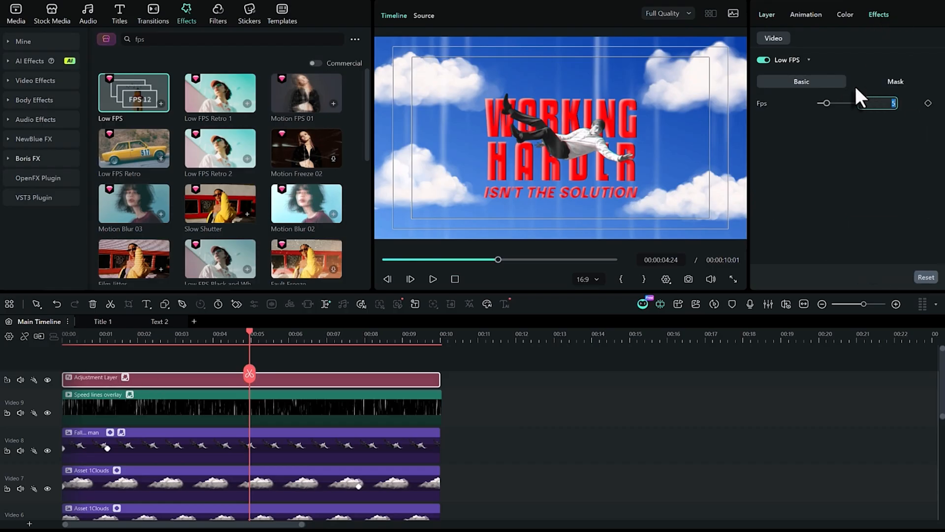
type("12")
left_click(472, 400)
key("Return")
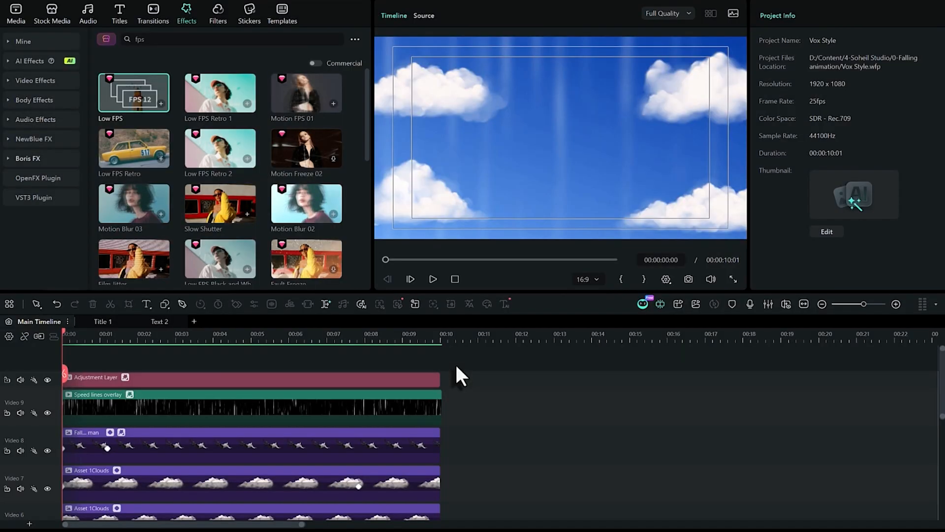
key("space")
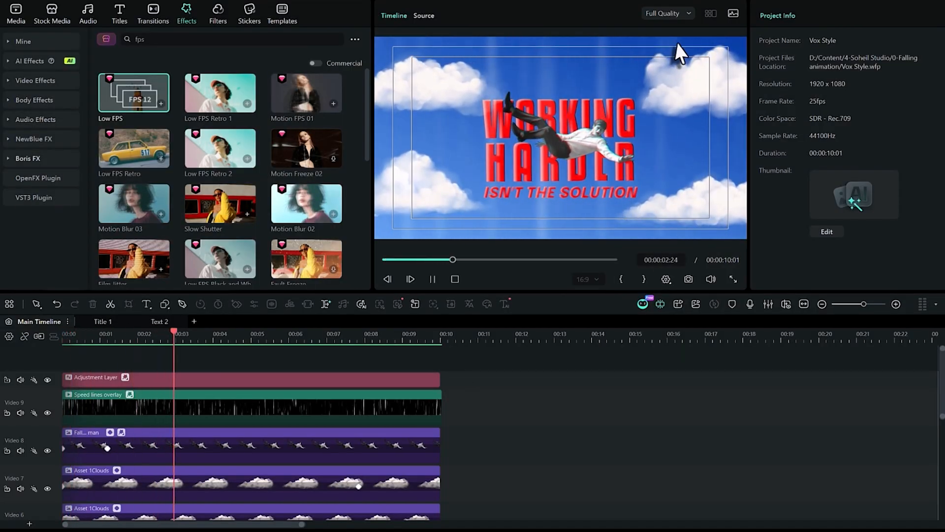
key("space")
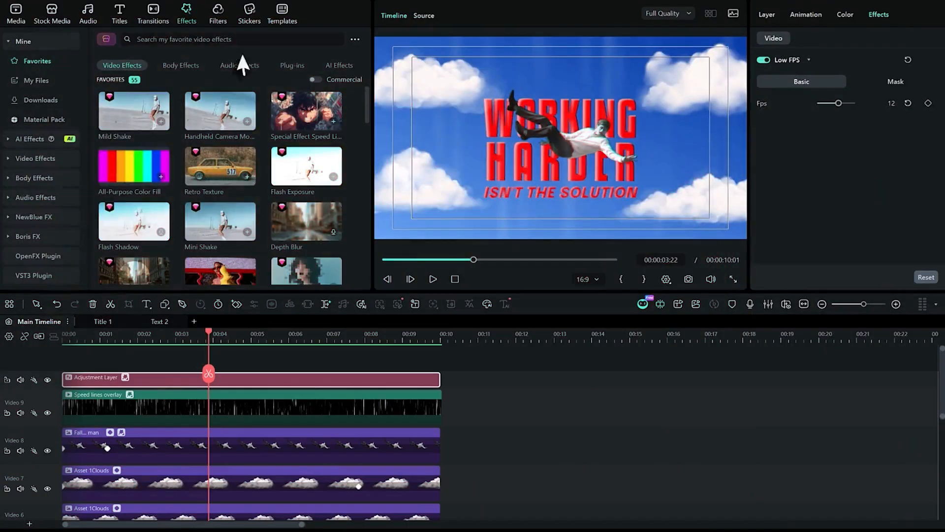
Search the favorite effects for "blur", apply Dispersion Blur to the Adjustment Layer and set its clarity radius to 0.
left_click(218, 39)
type("bl")
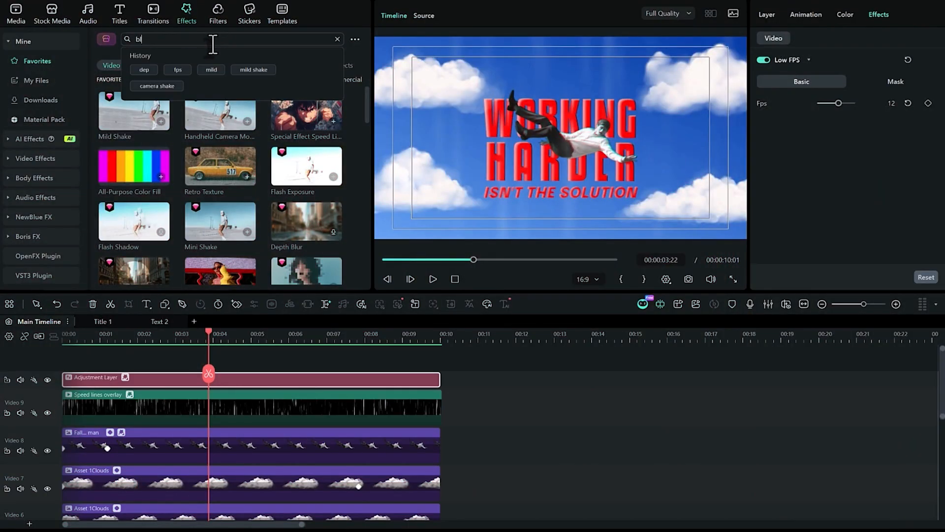
type("ur")
key("Return")
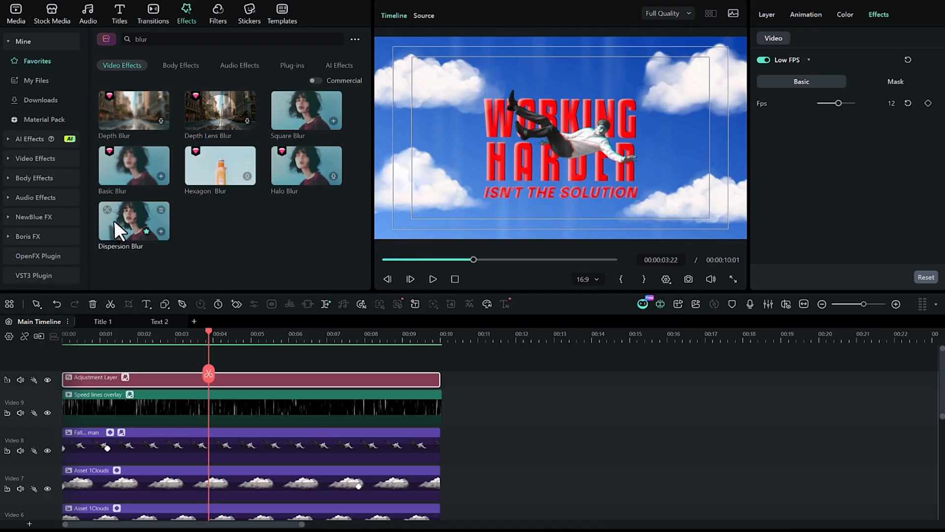
left_click_drag(114, 220, 252, 387)
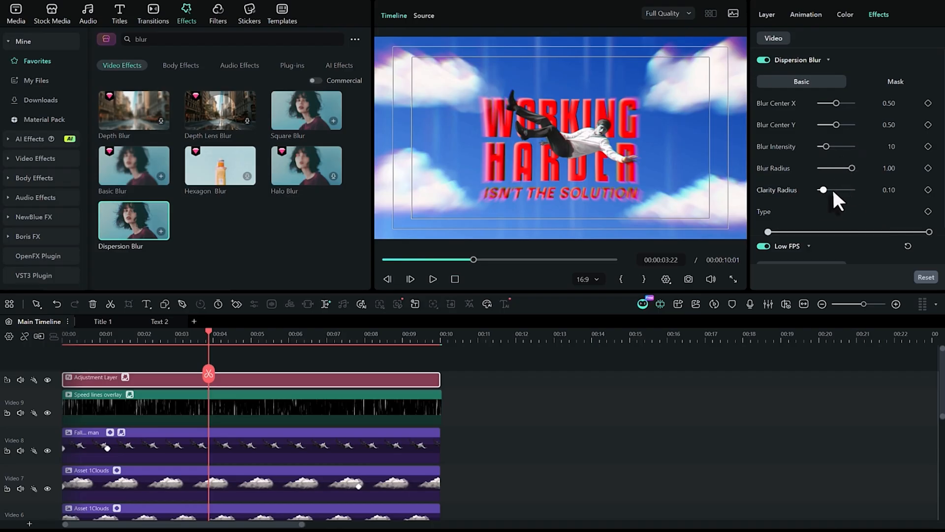
left_click_drag(833, 190, 807, 187)
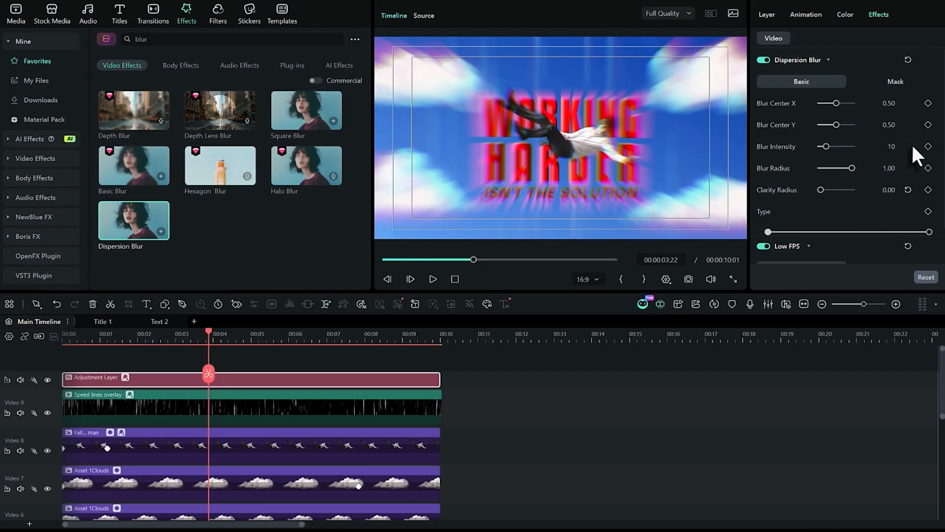
Add an ellipse mask to the Dispersion Blur effect and invert the mask.
left_click(895, 81)
left_click(871, 117)
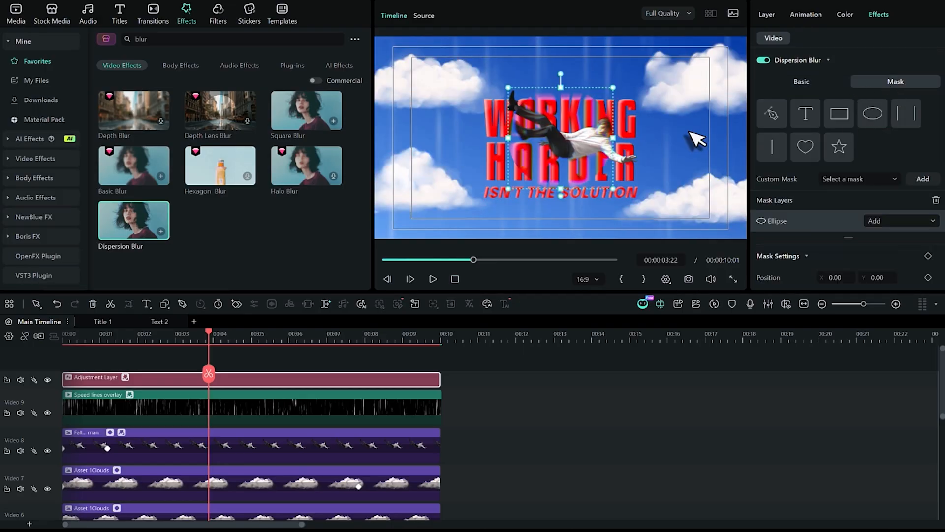
scroll(902, 135, "down", 1)
scroll(905, 220, "down", 3)
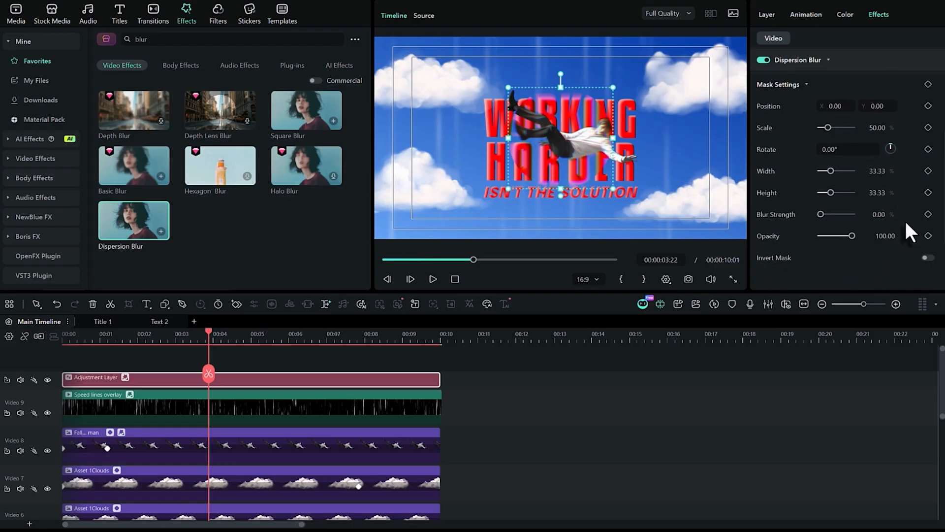
left_click(928, 257)
scroll(812, 182, "up", 1)
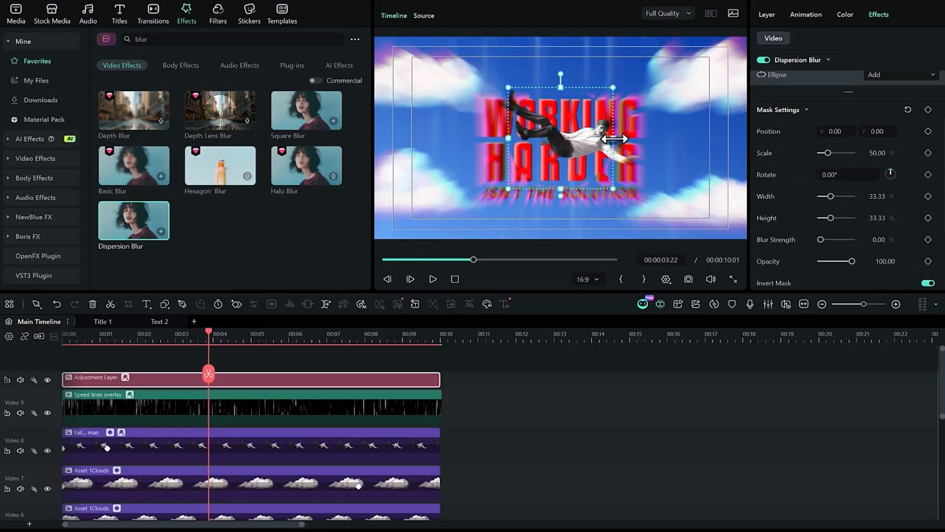
Enlarge the ellipse mask to 100% width and about 61% height, and set its blur strength to 40%.
left_click_drag(614, 139, 721, 141)
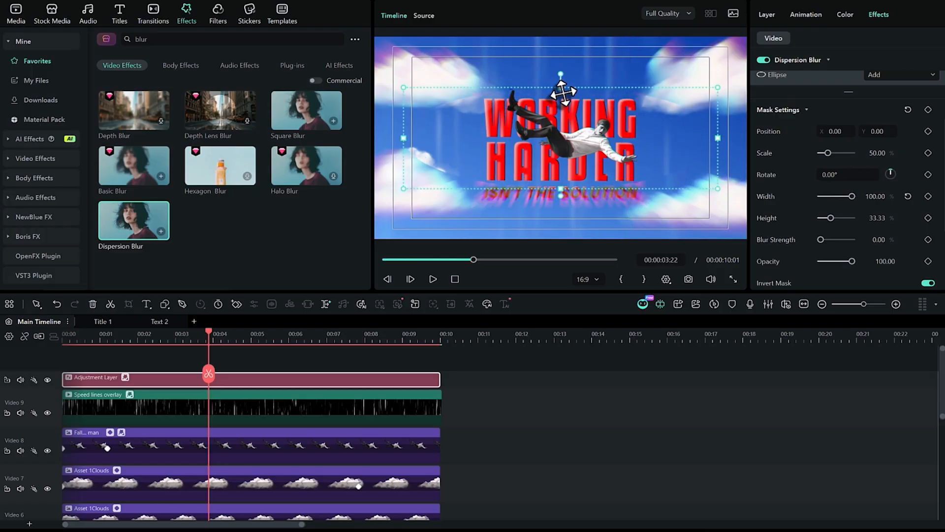
left_click_drag(572, 88, 578, 48)
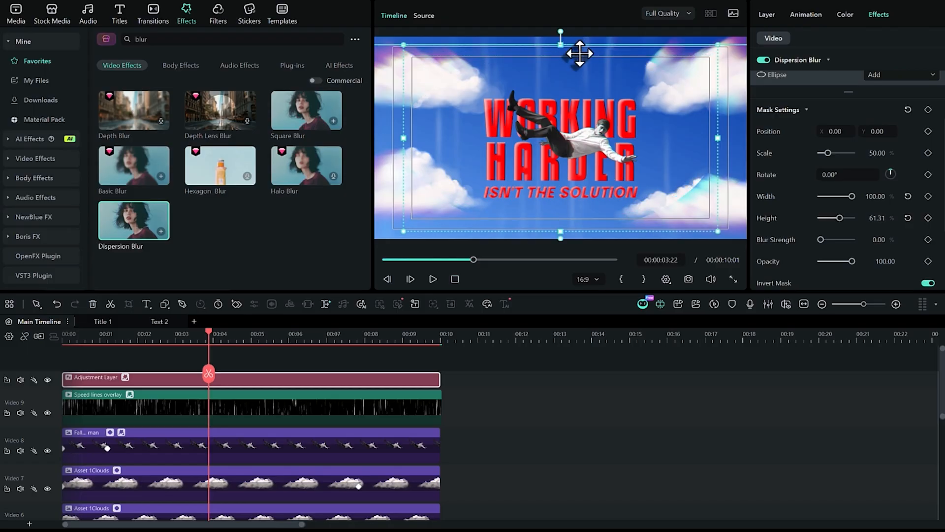
left_click_drag(820, 238, 848, 238)
left_click(874, 240)
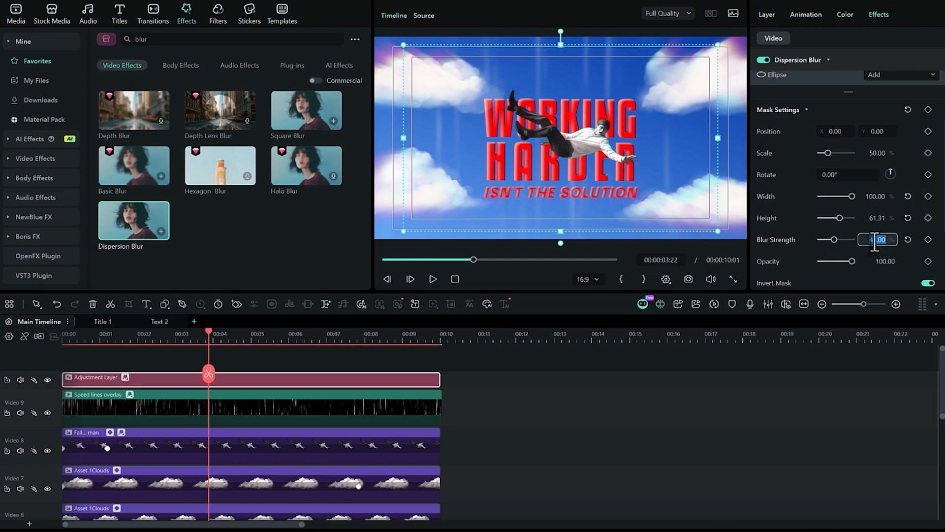
scroll(799, 111, "up", 5)
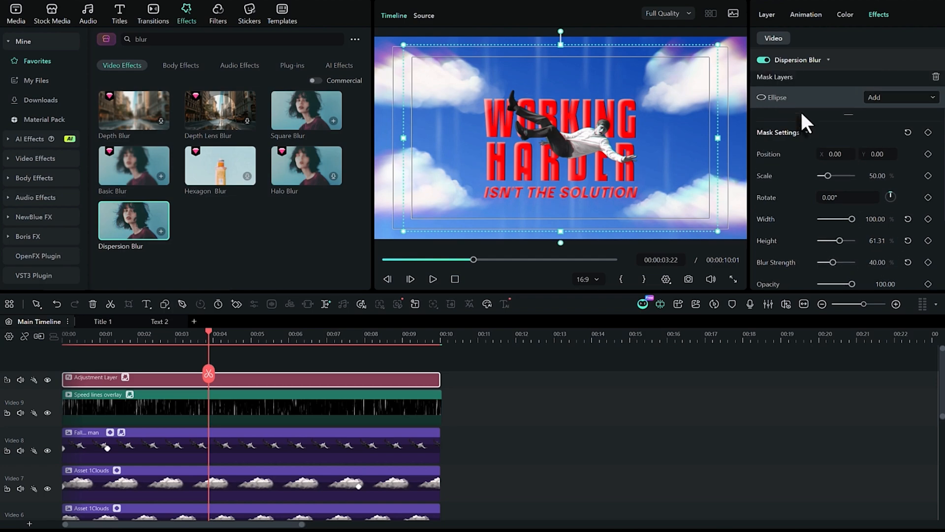
Set the Dispersion Blur effect's clarity radius to 0.20 and its blur intensity to 7.
left_click(799, 82)
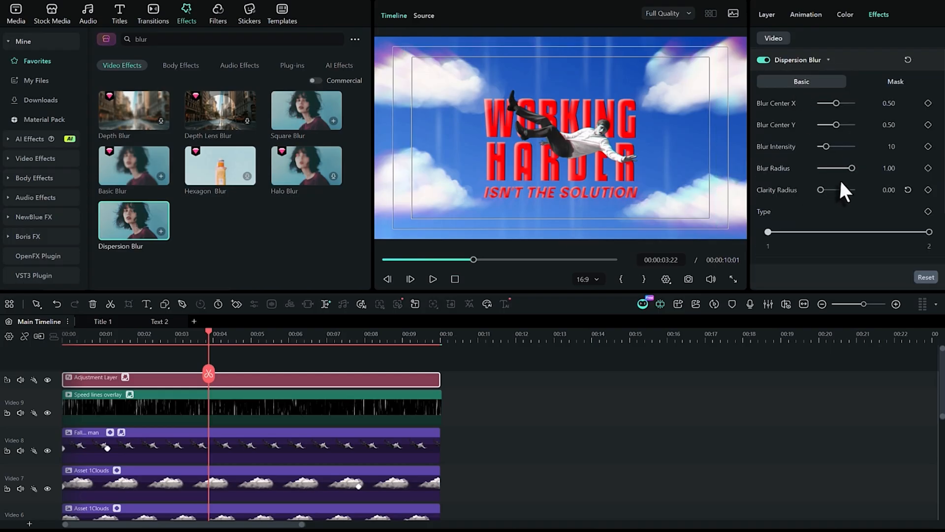
left_click_drag(821, 189, 830, 190)
left_click(878, 191)
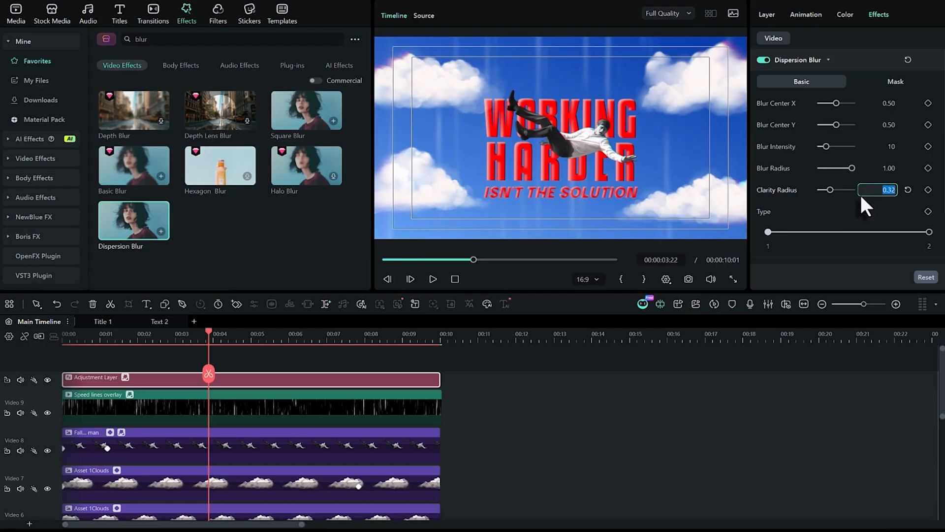
type("0.2")
key("Return")
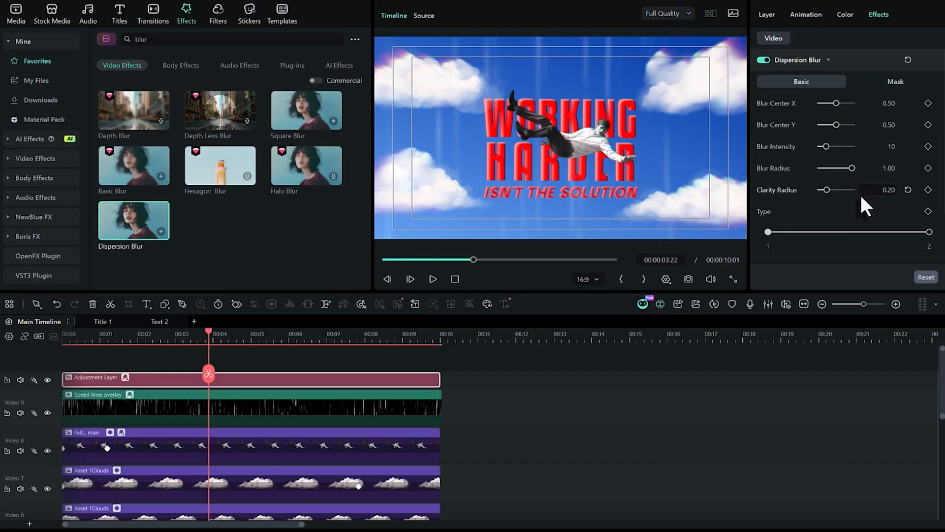
left_click(872, 146)
type("5")
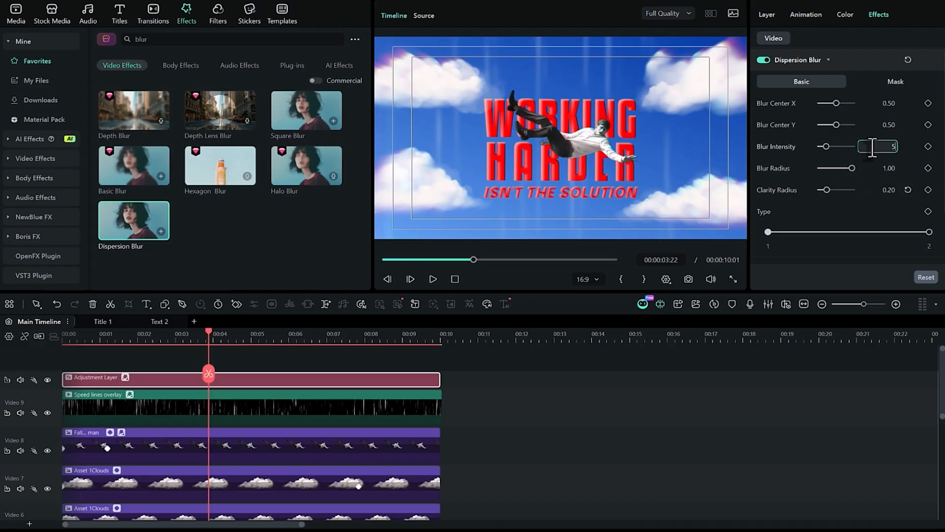
key("BackSpace")
type("7")
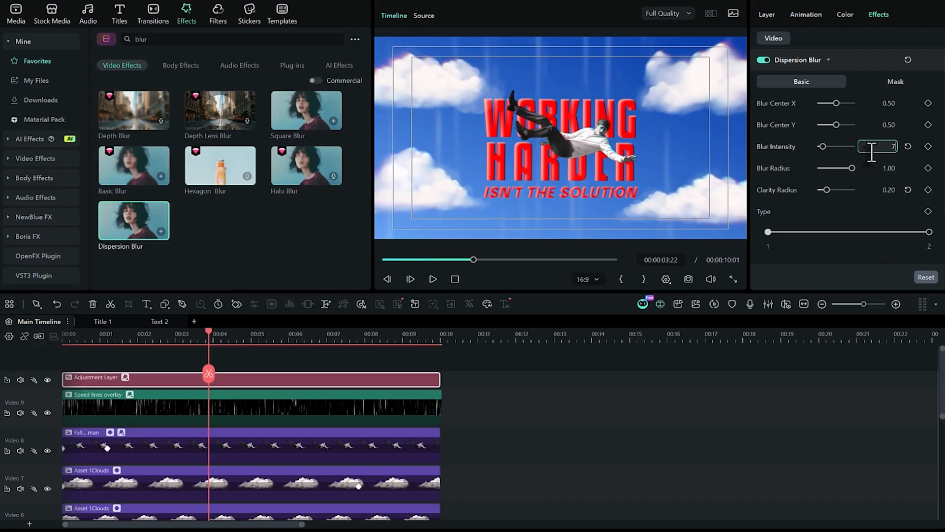
key("Return")
Compare the scene with the Adjustment Layer track hidden and shown, and play it from the start.
left_click(45, 380)
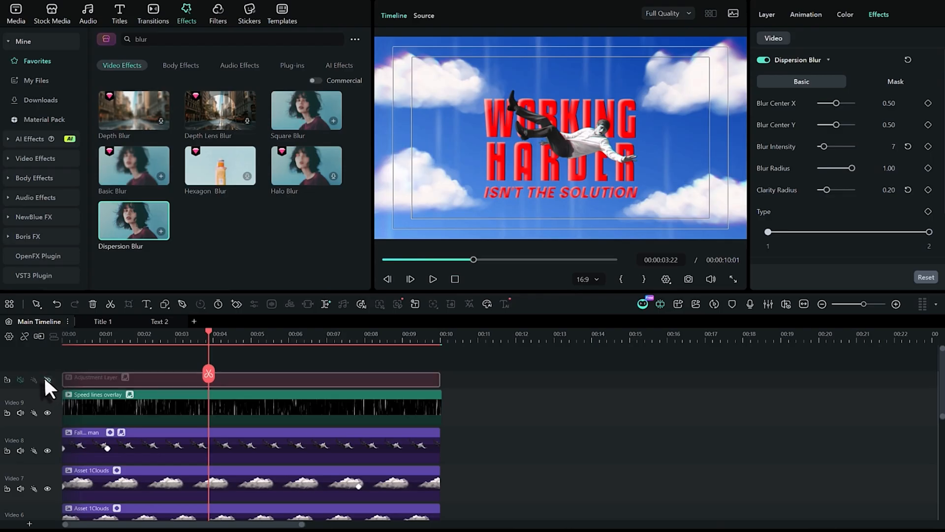
left_click(45, 380)
left_click(45, 380)
left_click(46, 379)
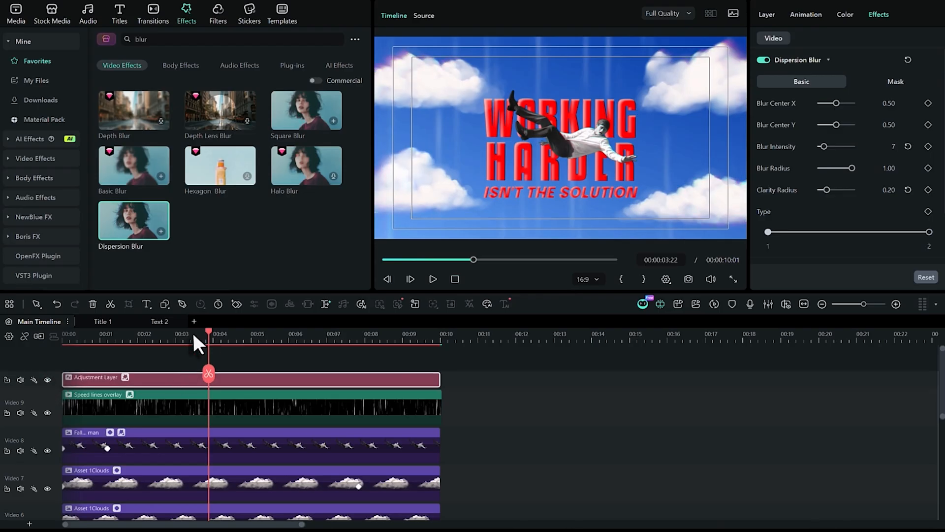
key("Home")
key("space")
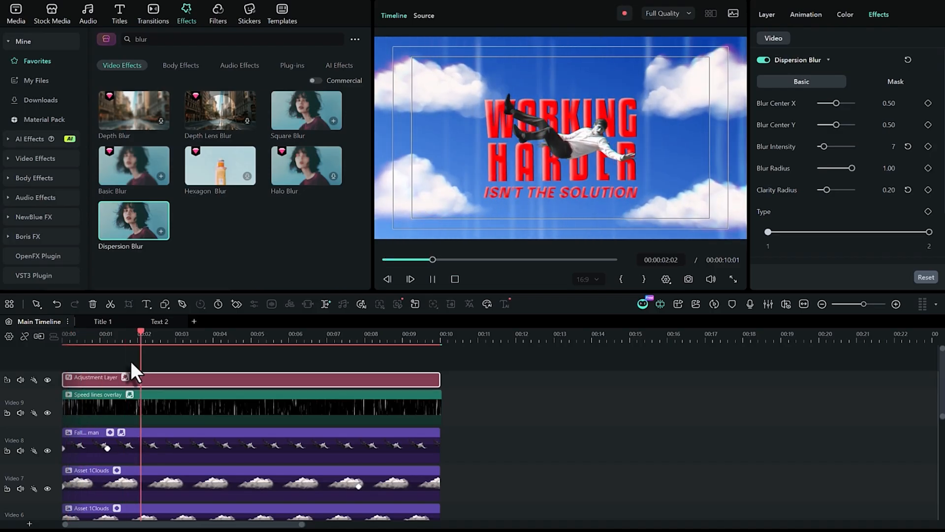
key("space")
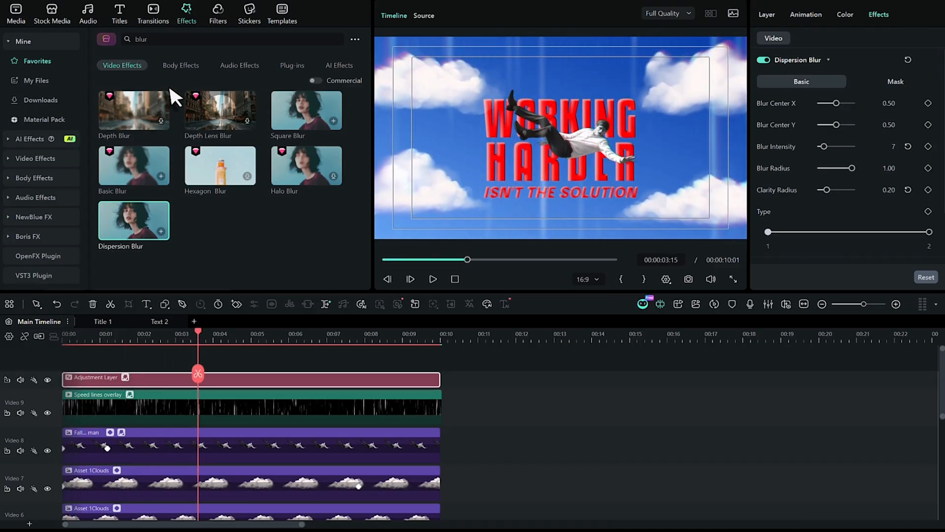
Search the favorite effects for "grain".
left_click(159, 42)
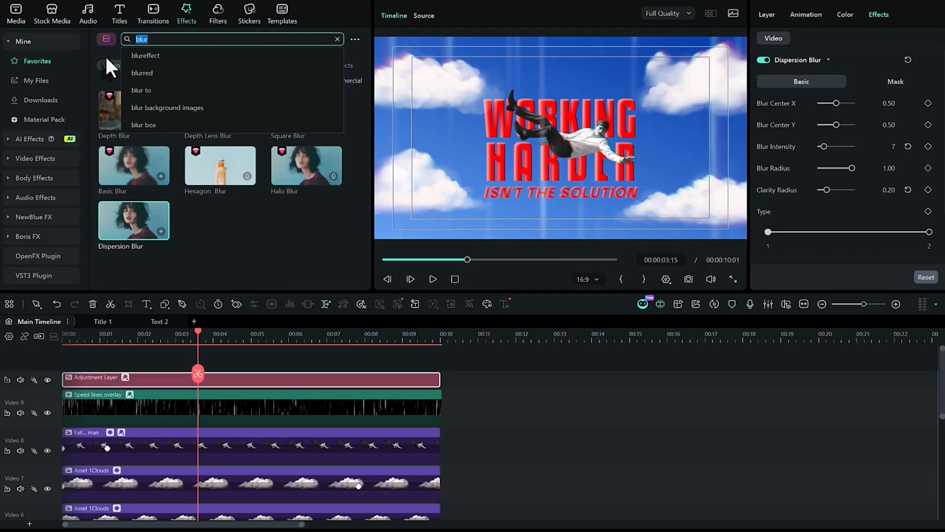
type("grain")
key("Return")
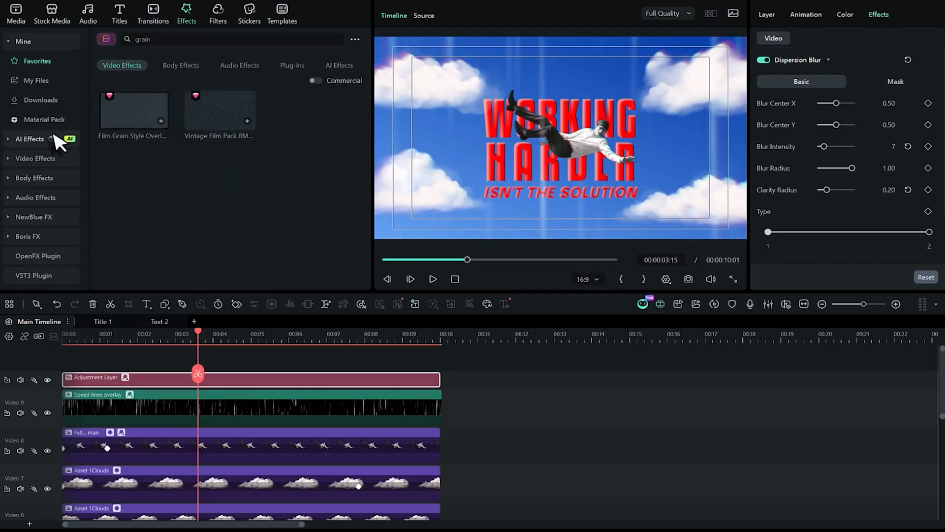
Search the video effects for "film grain", apply Film Grain to the Adjustment Layer and set its percentage to 25.
left_click(54, 158)
left_click(170, 39)
type("film grain")
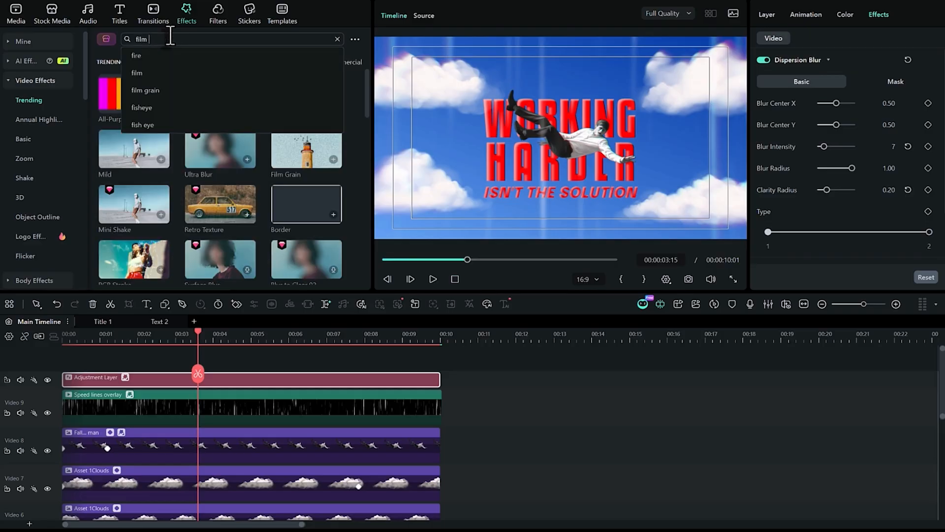
key("Return")
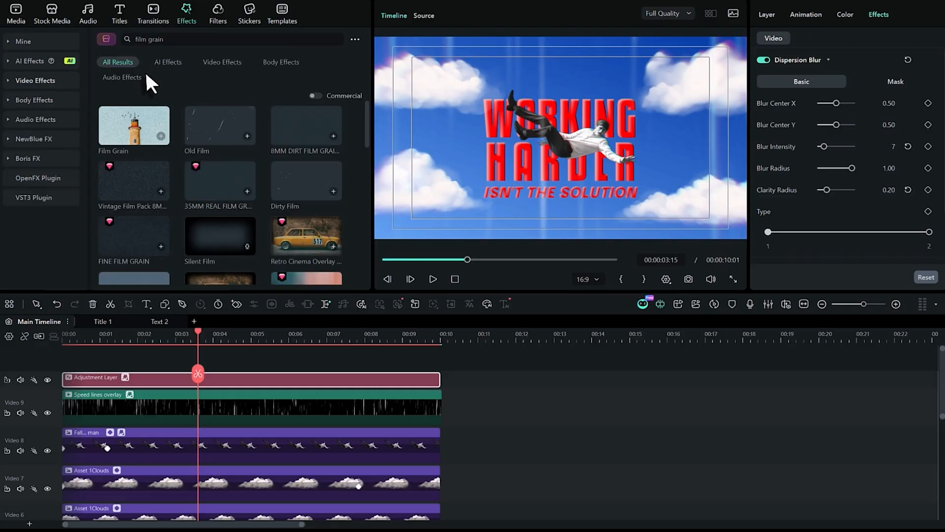
left_click_drag(125, 121, 147, 379)
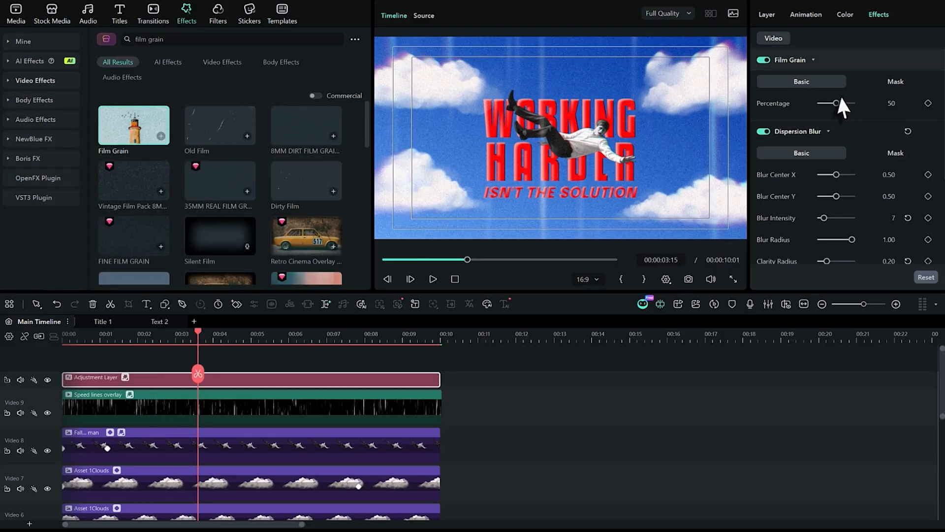
left_click(885, 104)
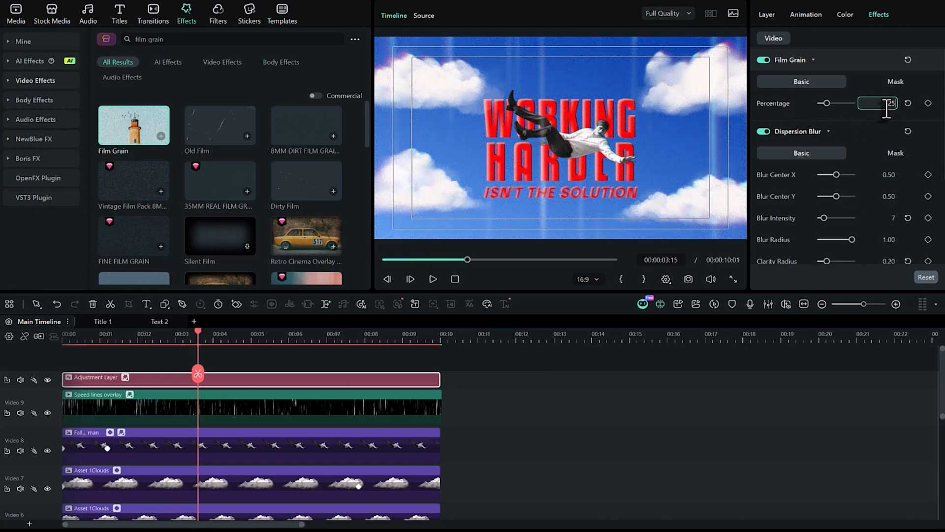
type("25")
key("Return")
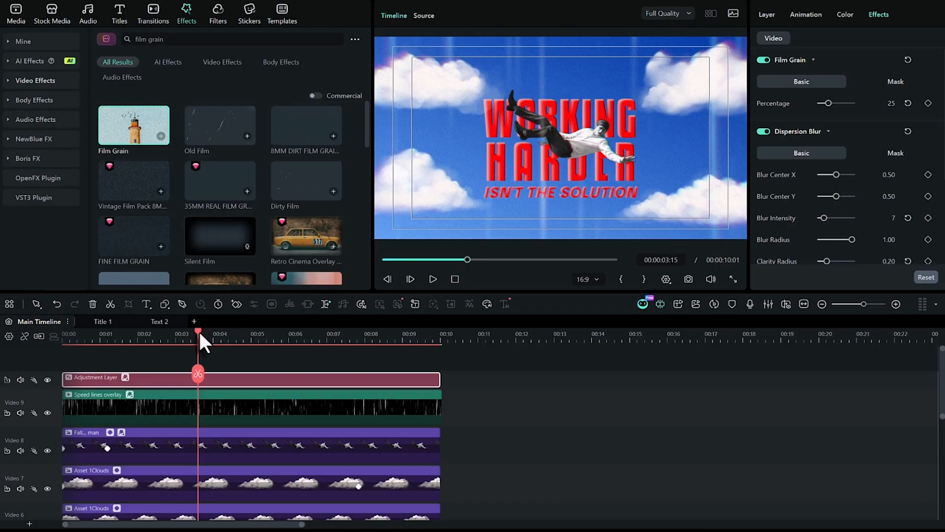
Render the timeline preview and play the scene from the start.
left_click_drag(199, 329, 36, 347)
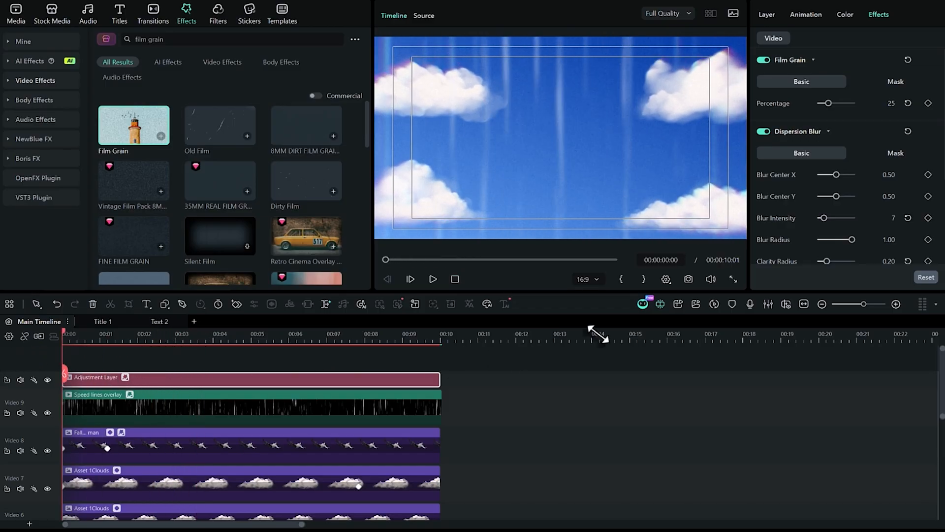
left_click(715, 304)
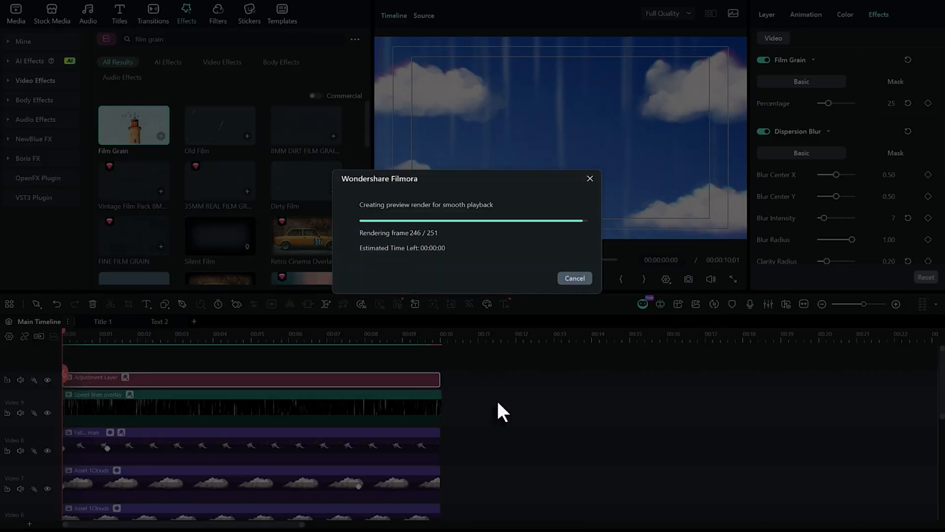
key("space")
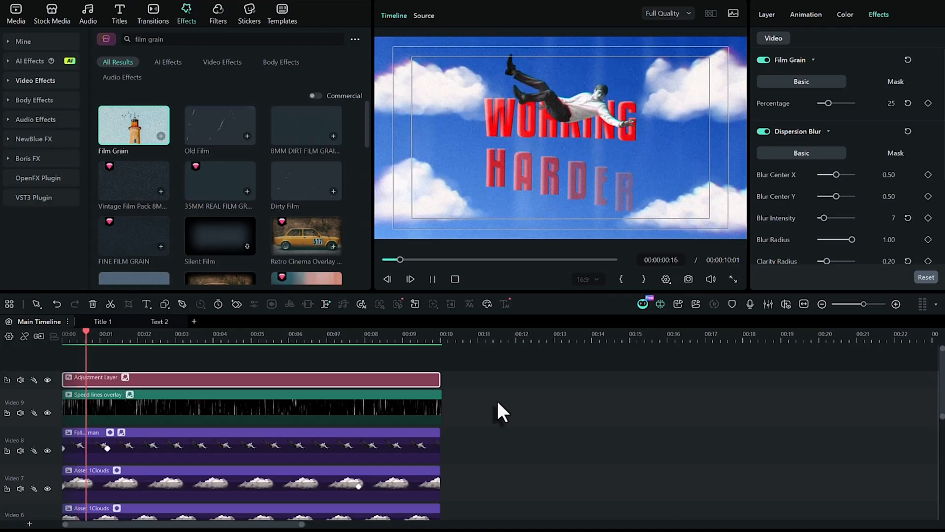